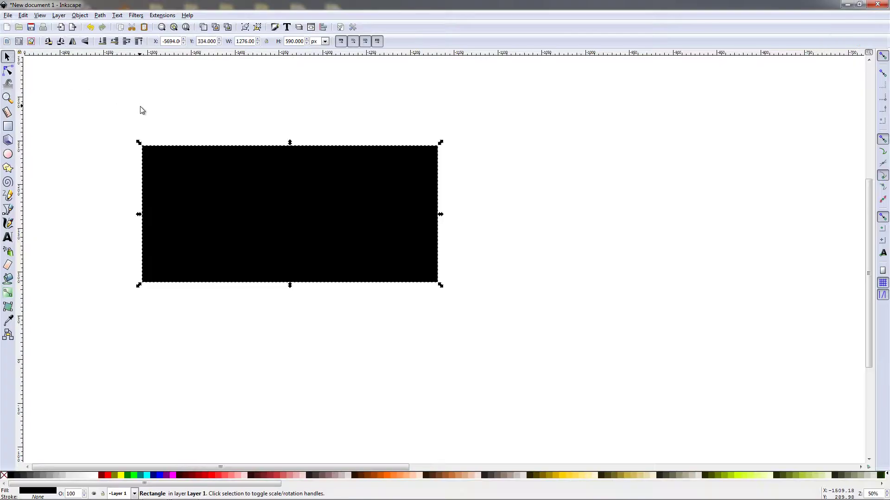
Resize the black rectangle to 1920 by 1080 px and move it to the middle of the visible canvas
triple_click(246, 41)
type("1920")
key("Return")
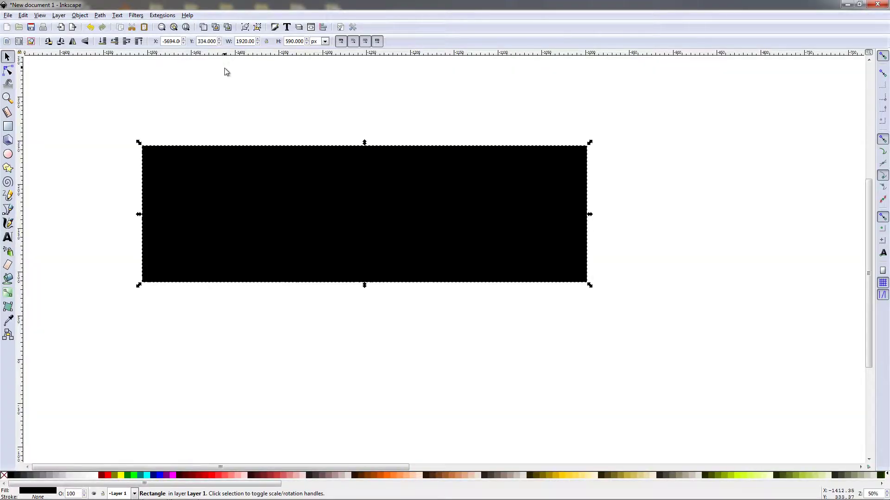
double_click(288, 41)
left_click(288, 41)
type("1080")
key("Return")
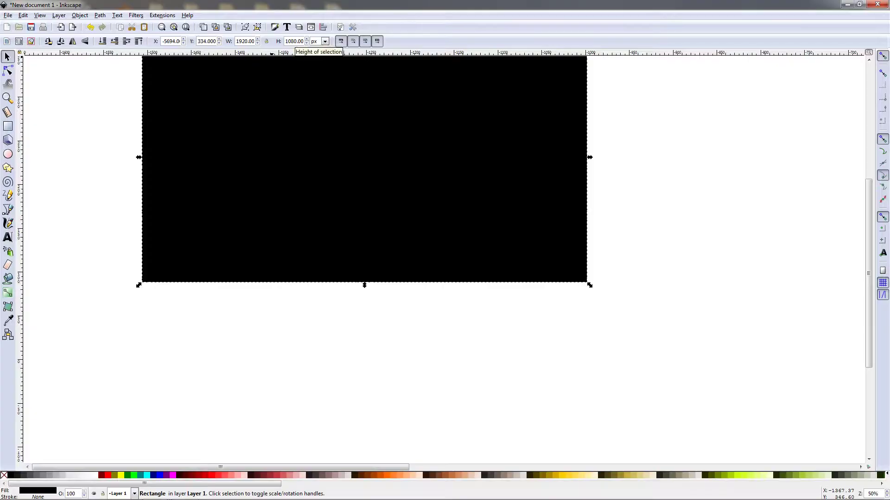
left_click_drag(402, 126, 439, 209)
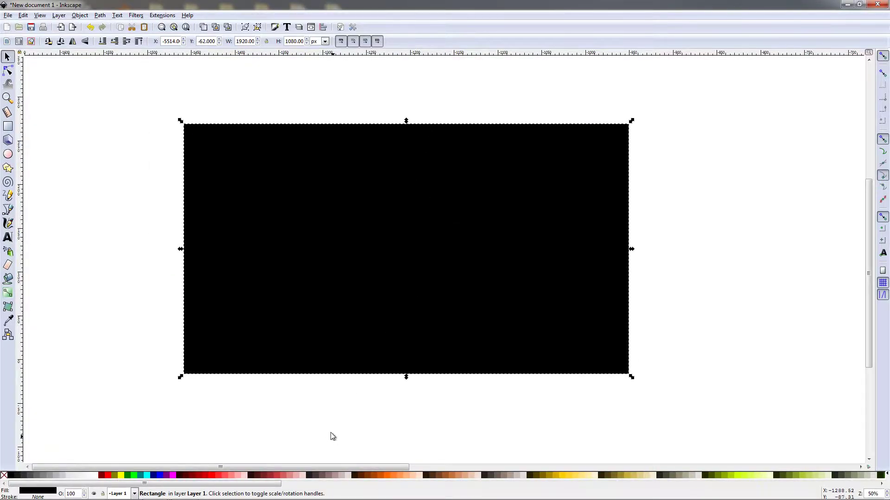
Fill the rectangle with dark green 217821 and show its fill and stroke settings
left_click_drag(273, 483, 490, 492)
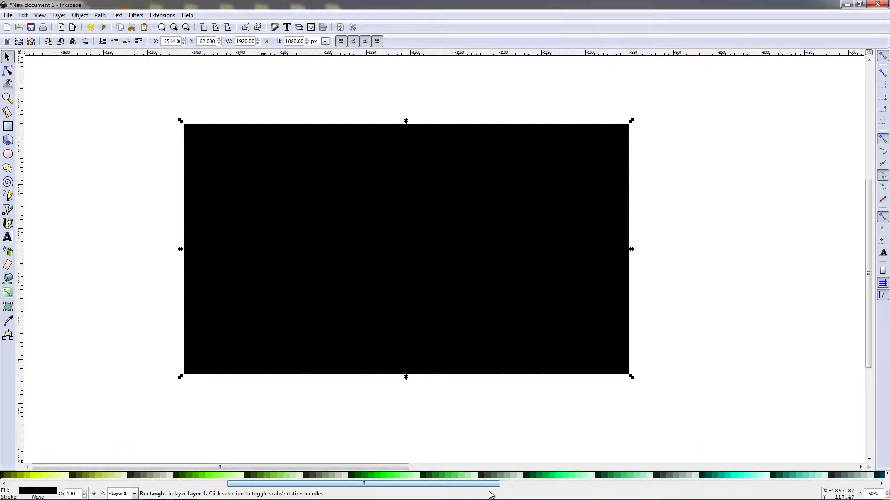
left_click(439, 477)
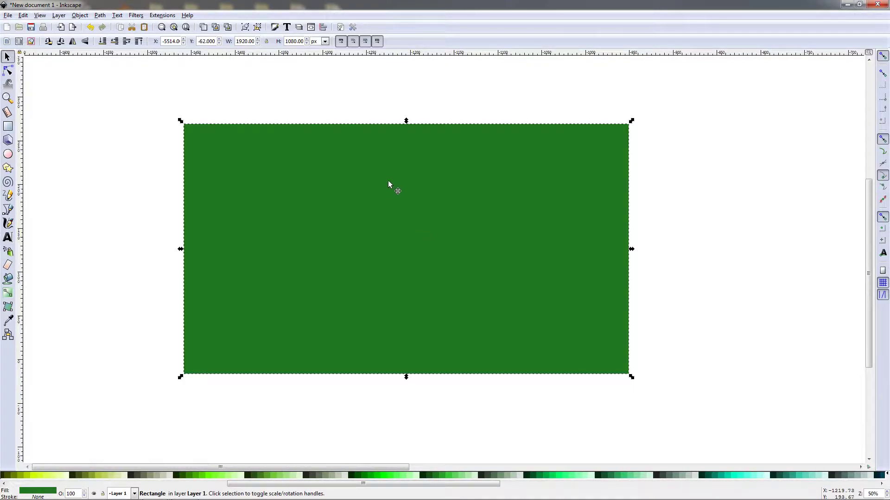
left_click(274, 28)
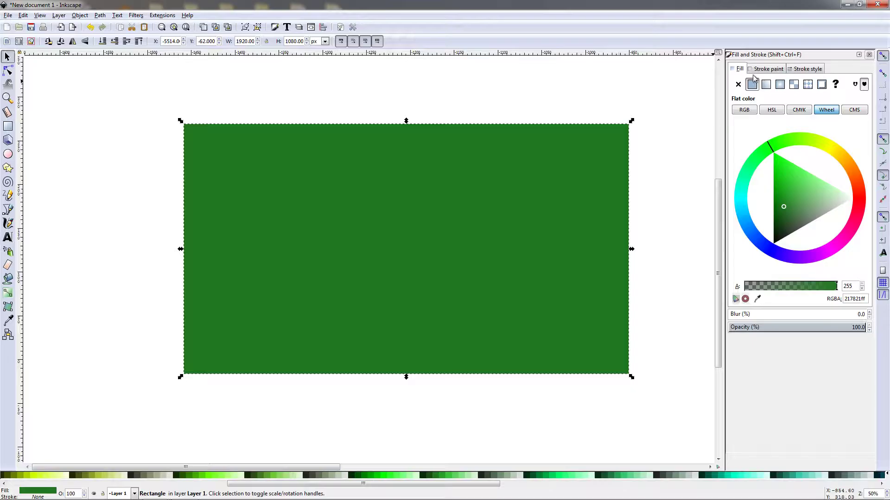
Fill a duplicate of the green rectangle with white and change that fill to a radial gradient
left_click(765, 69)
left_click(738, 69)
left_click(824, 109)
left_click_drag(795, 199, 857, 198)
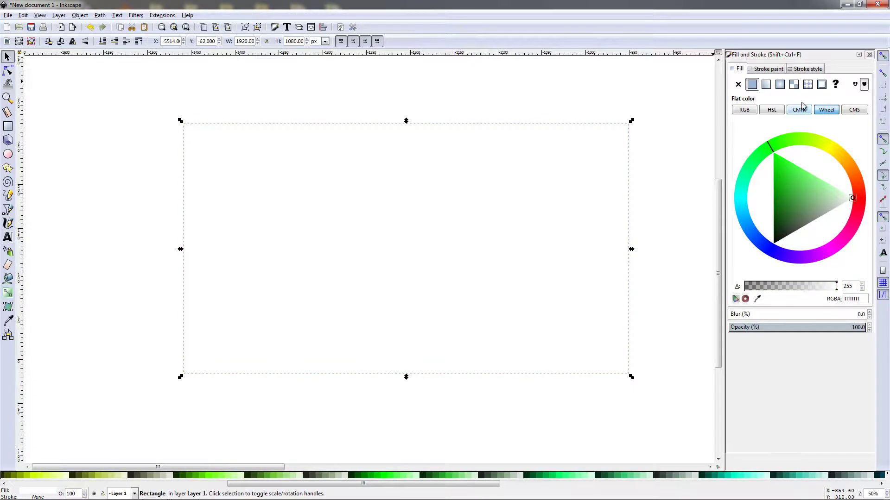
left_click(781, 85)
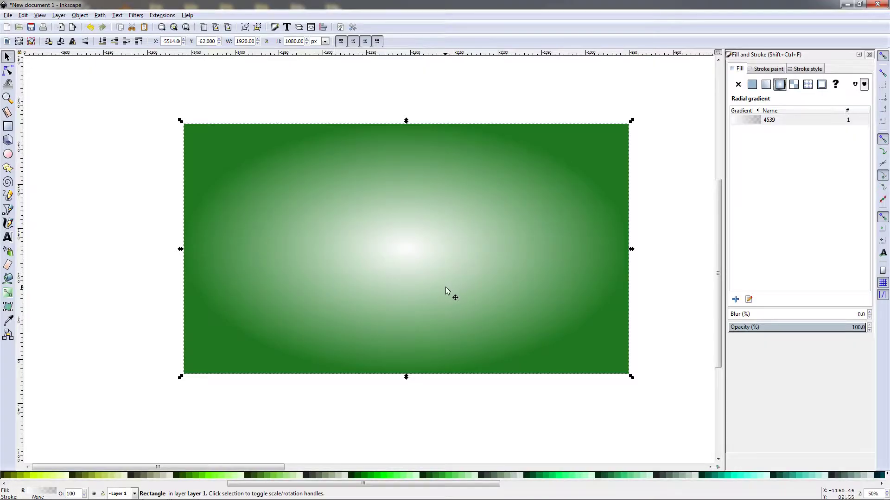
Lower the opacity of the white gradient rectangle to 20.6%
left_click(762, 327)
left_click_drag(758, 327, 756, 328)
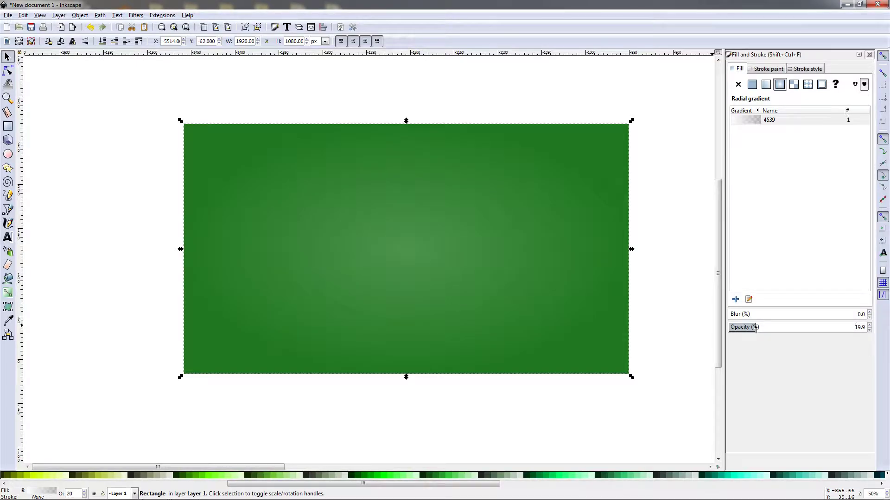
left_click_drag(755, 328, 756, 327)
Show the list of objects in the drawing and dock it beneath the fill and stroke settings
left_click(79, 15)
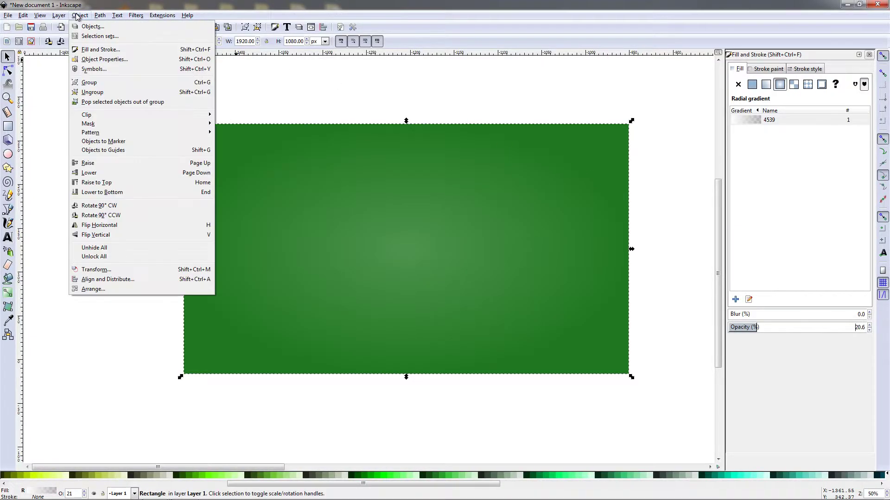
left_click(91, 26)
left_click_drag(403, 31, 410, 75)
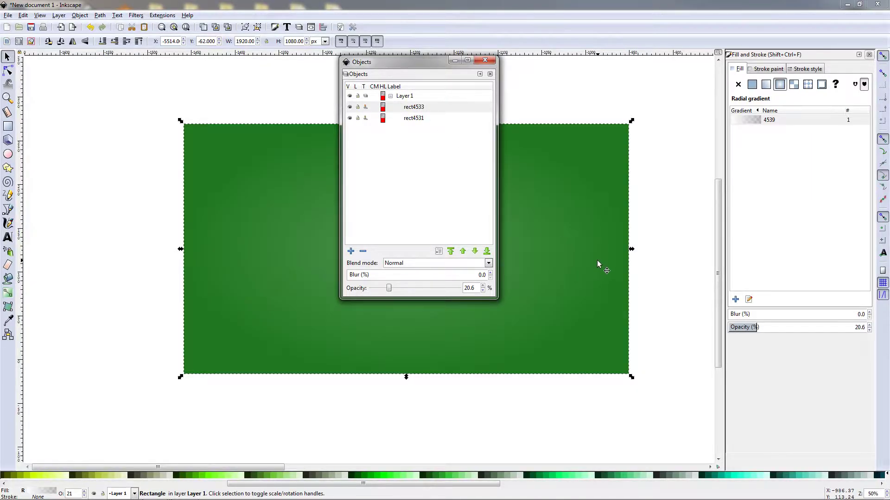
mouse_move(610, 298)
left_mouse_down()
mouse_move(749, 363)
mouse_move(638, 313)
mouse_move(385, 76)
mouse_move(723, 257)
mouse_move(816, 373)
mouse_move(800, 382)
left_mouse_up()
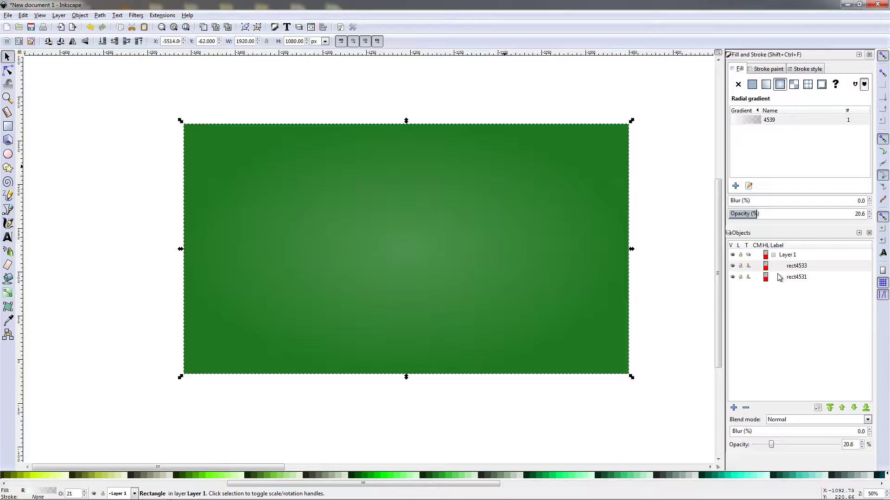
Rename the solid green rectangle as BG and the white gradient rectangle above it as BG white
left_click(793, 281)
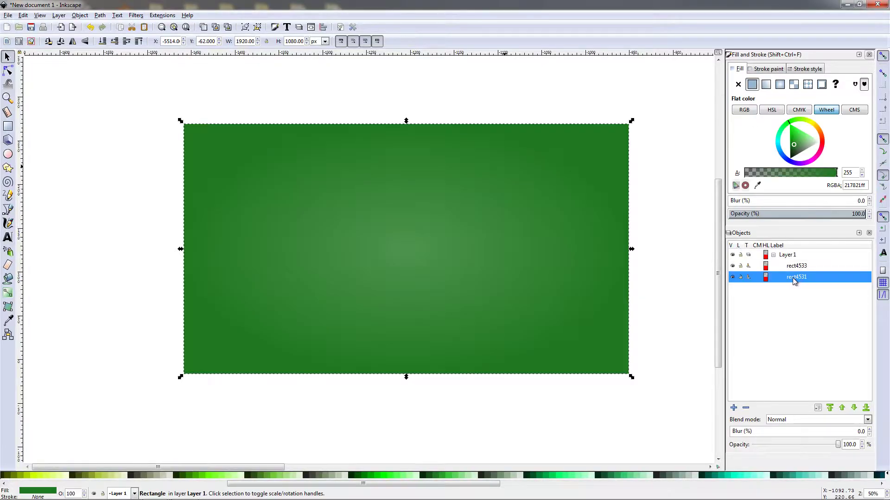
left_click(795, 268)
left_click(795, 278)
left_click(804, 279)
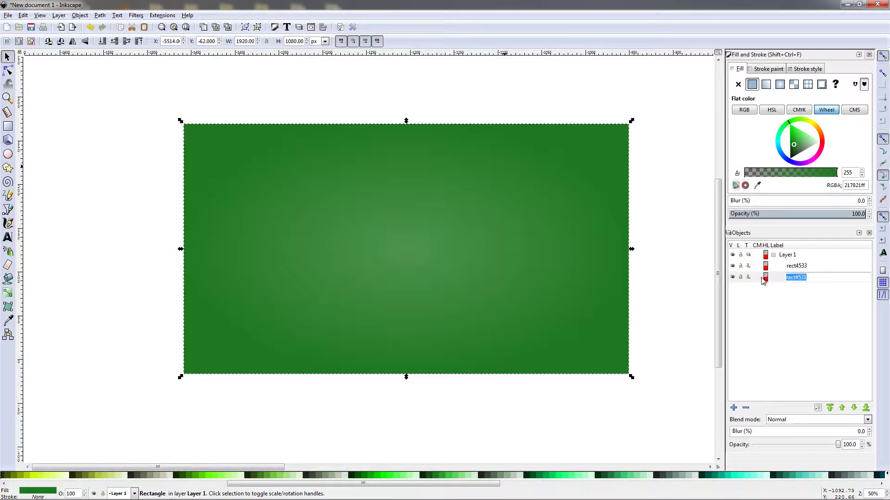
type("BG")
left_click(802, 268)
left_click(805, 267)
type("BG w")
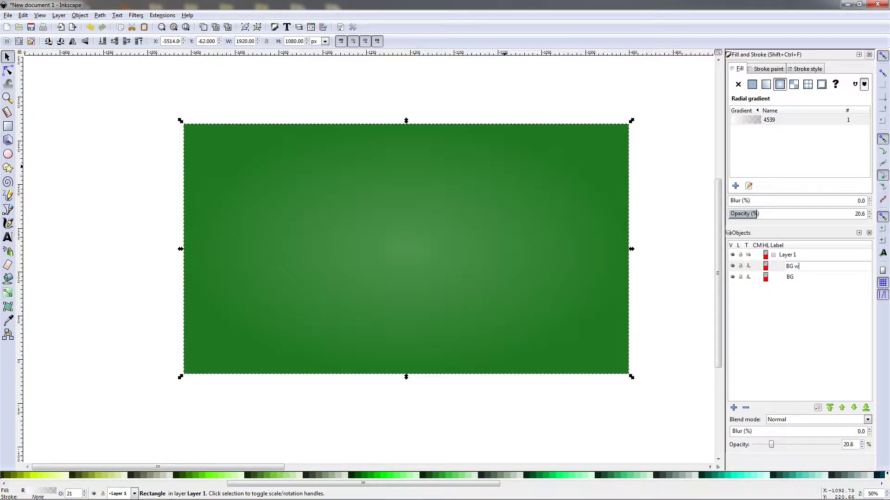
type("hite")
key("Return")
Lock both the BG and BG white rectangles and try selecting them on the canvas
left_click(792, 280)
left_click(793, 268)
left_click(793, 278)
left_click(794, 271)
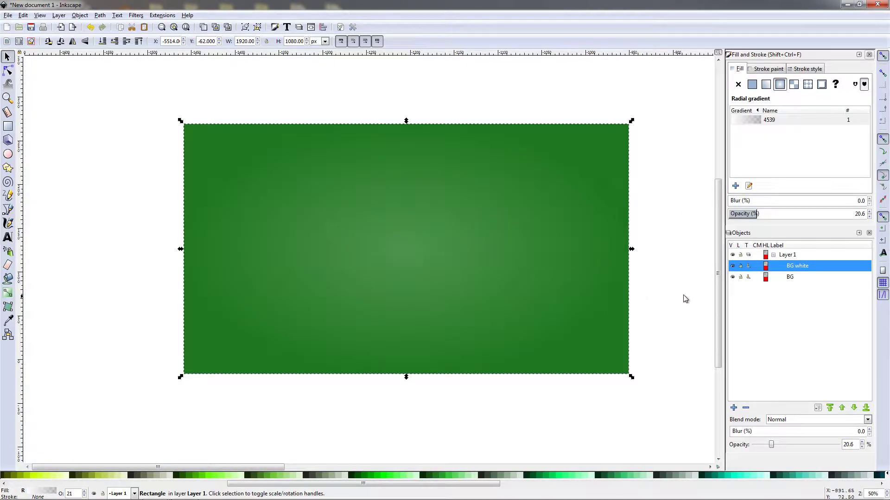
left_click(740, 278)
left_click(494, 230)
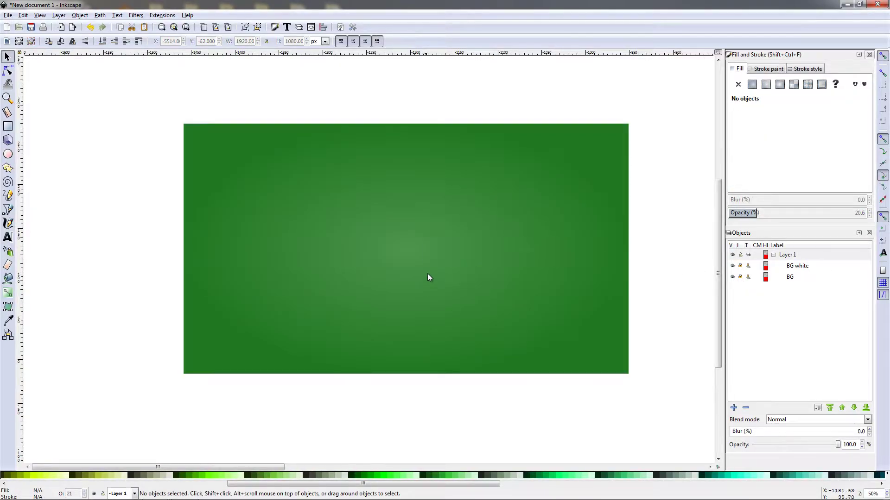
left_click_drag(172, 128, 278, 194)
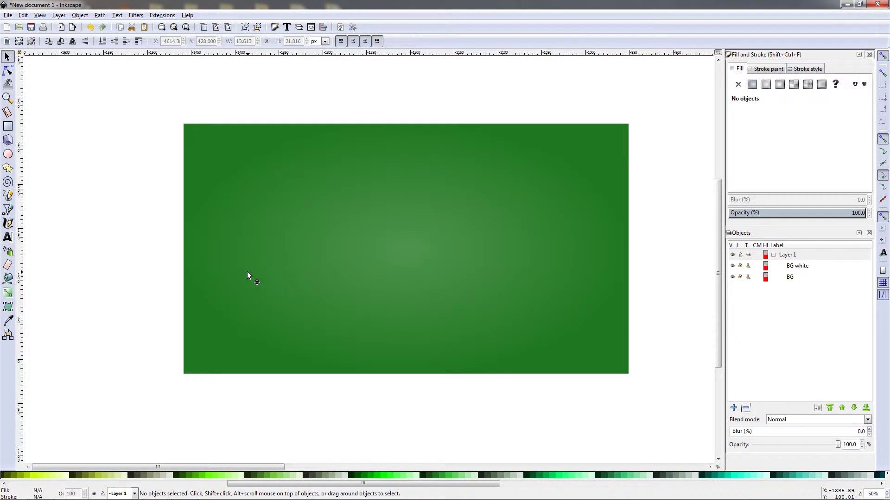
Add the text ROAD on the green background and select it as an object
left_click(13, 238)
left_click(447, 239)
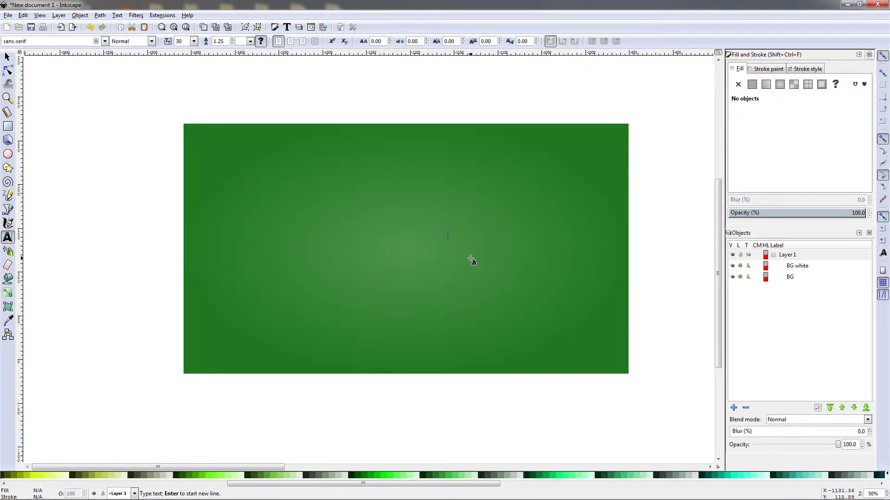
type("ROAD")
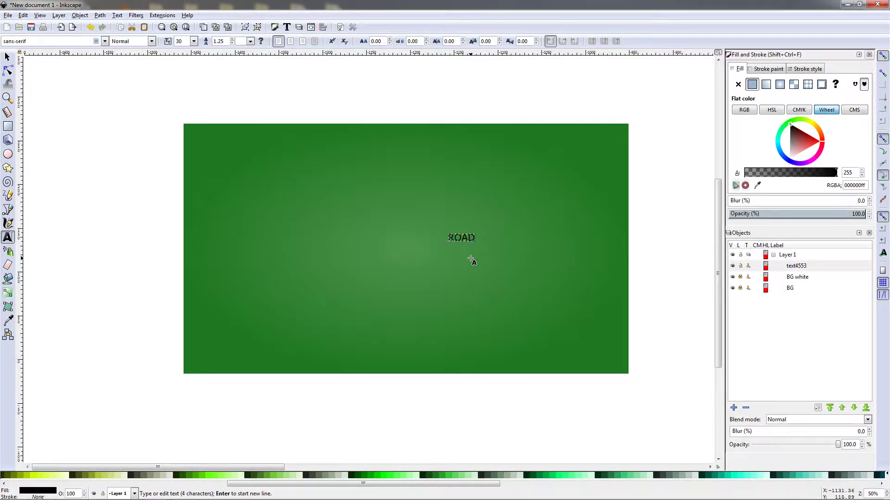
left_click(7, 57)
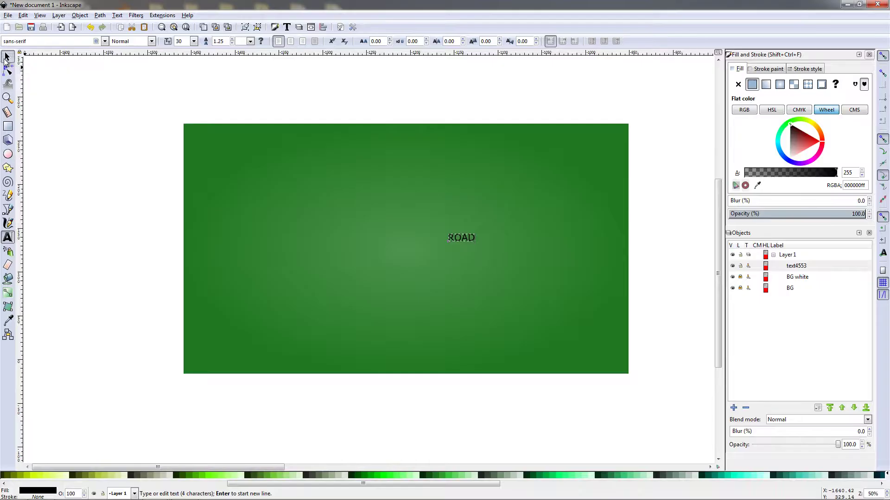
left_click(8, 238)
left_click(8, 58)
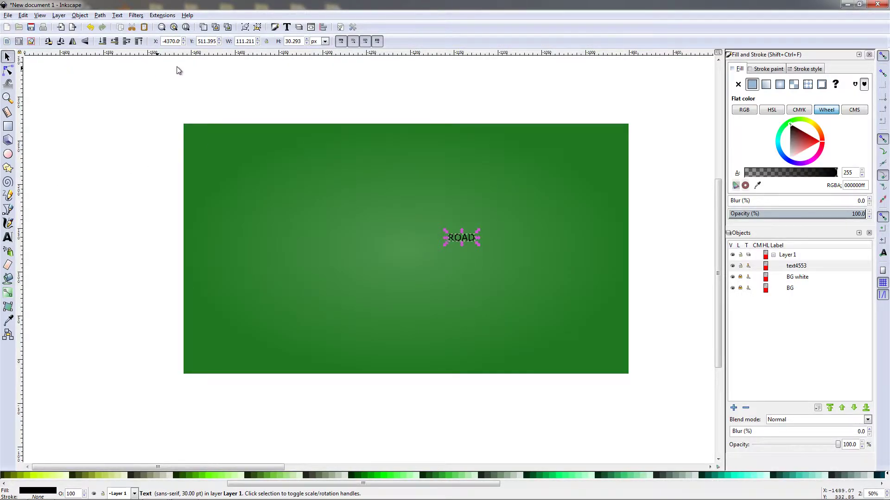
Scale the ROAD text proportionally to a width of 1765 px and centre it on the green background
left_click(267, 42)
triple_click(242, 42)
type("1765")
key("Return")
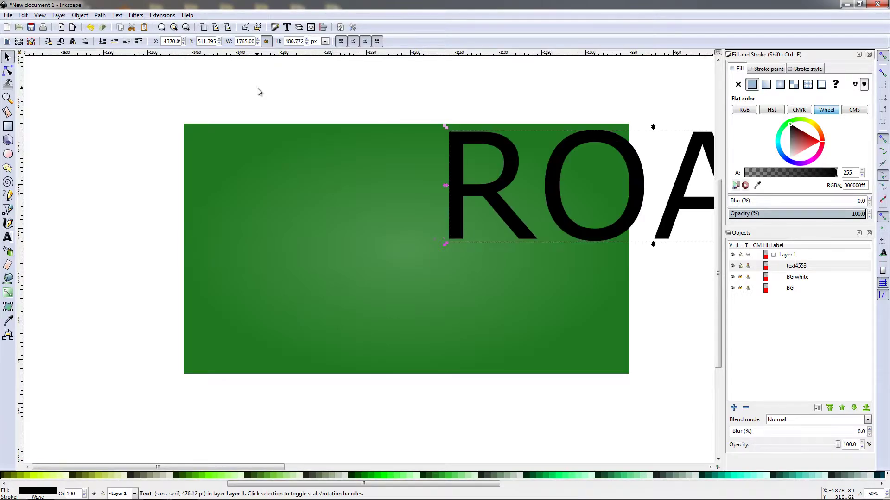
left_click_drag(492, 220, 257, 279)
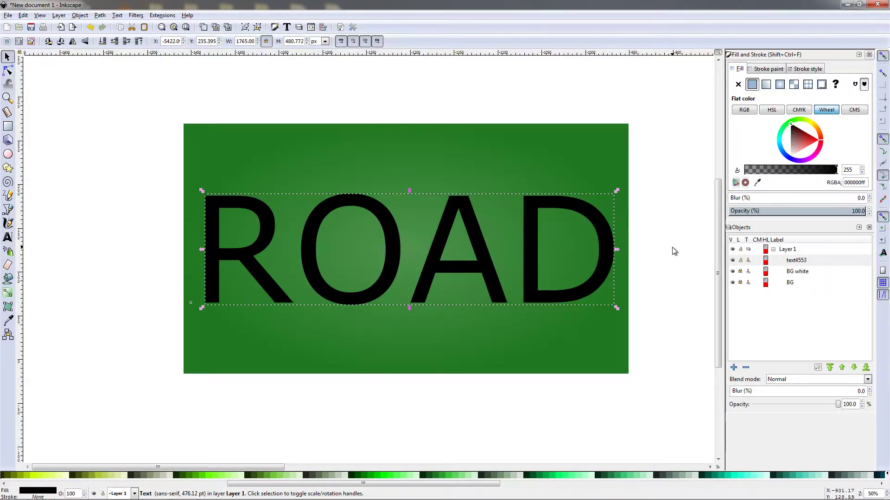
Rename the ROAD text object as MAIN TEXT
double_click(801, 261)
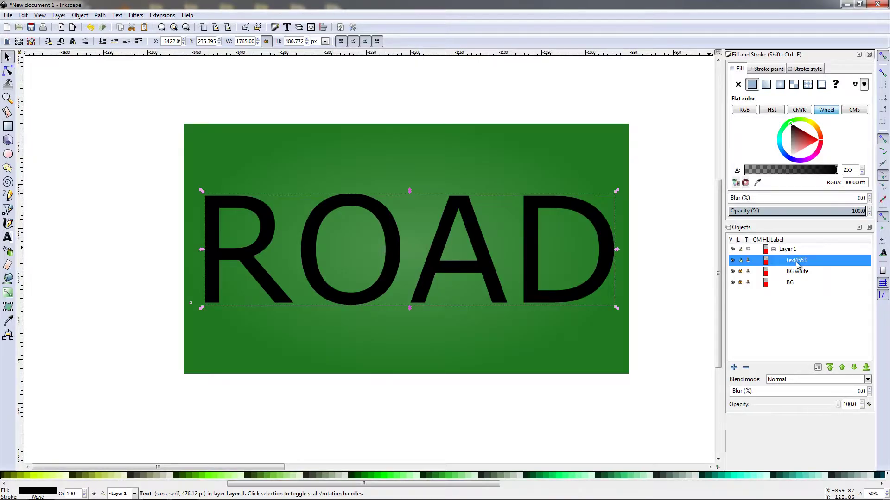
key("ctrl+a")
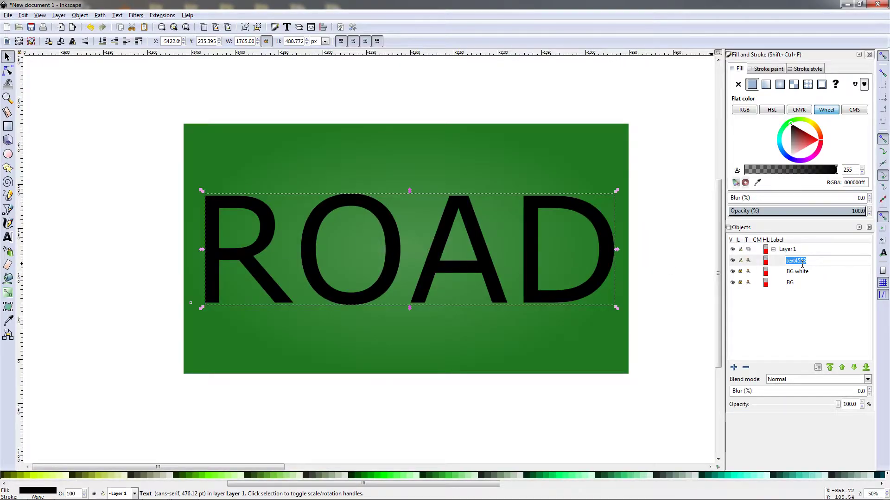
type("MAIN TEXT")
key("Return")
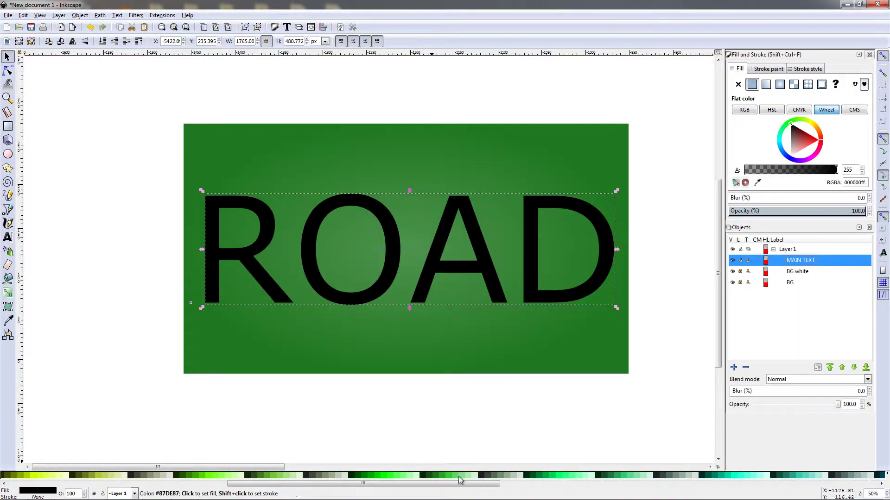
Fill the ROAD text with near-black 1a1a1a and give it a flat light grey ececec stroke
left_click_drag(446, 487, 155, 485)
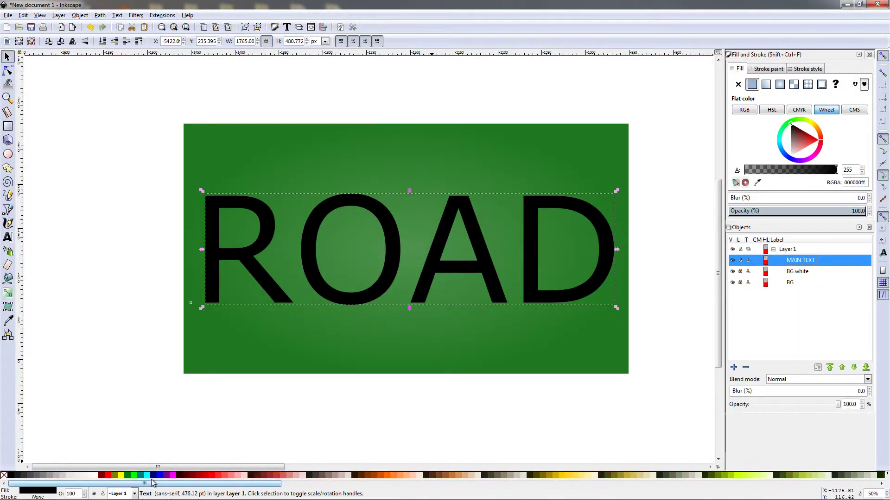
left_click(17, 477)
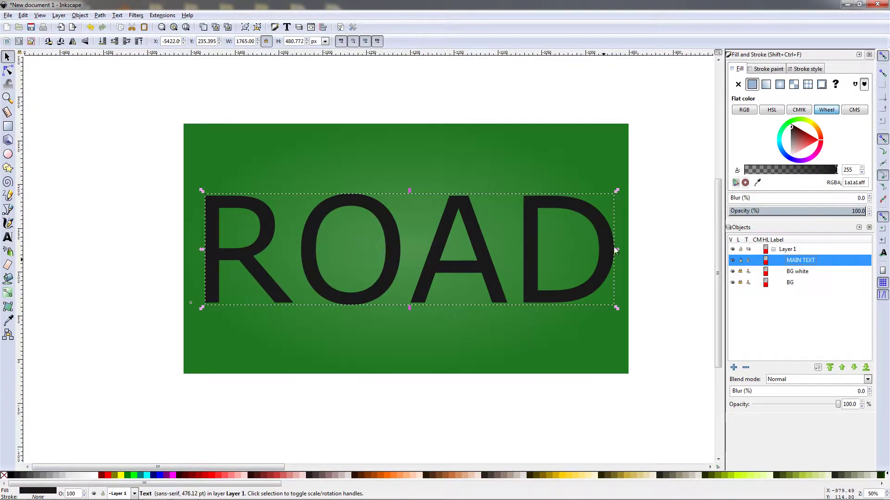
left_click(766, 69)
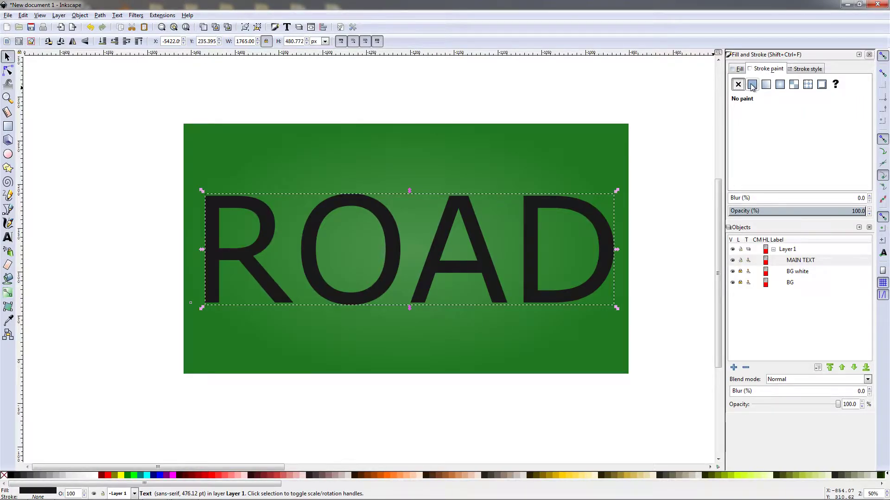
left_click(752, 84)
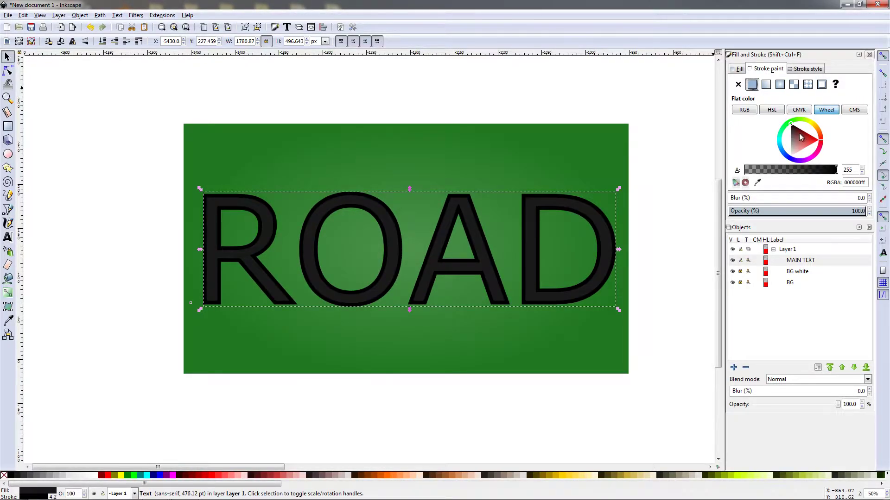
left_click_drag(802, 137, 790, 156)
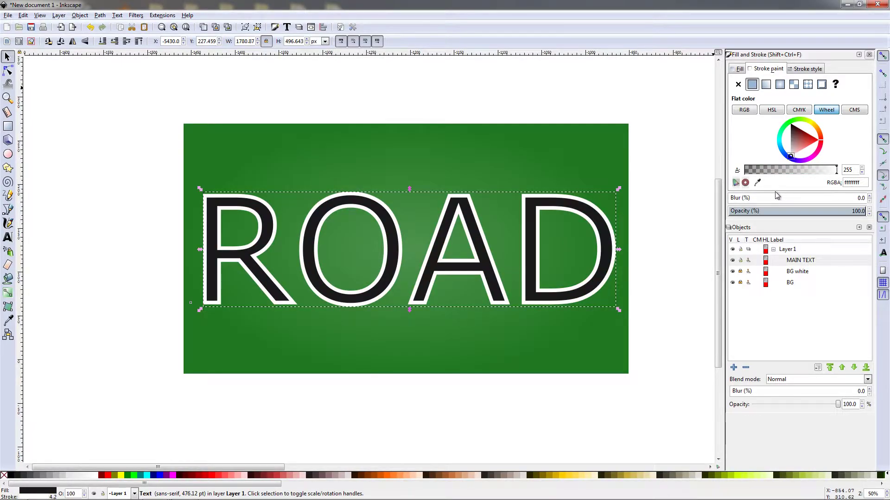
left_click(73, 477, "shift")
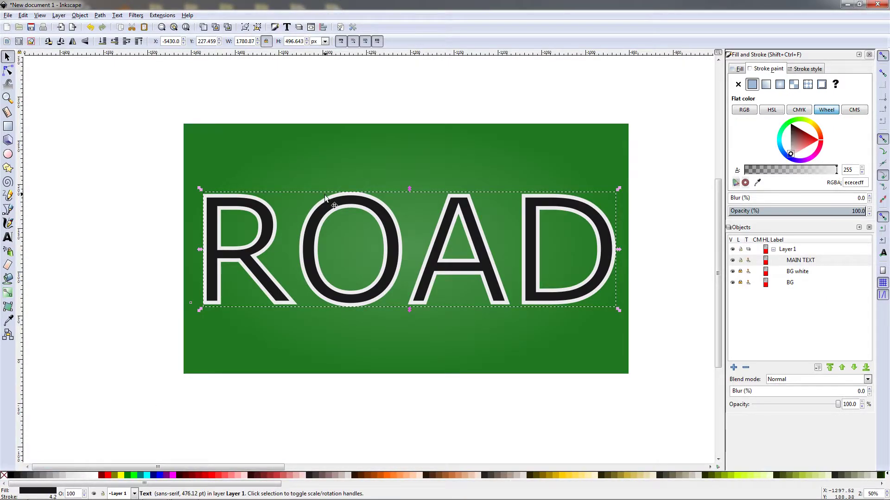
Set the ROAD text's stroke width to 5.1 px
left_click(804, 69)
left_click(826, 82)
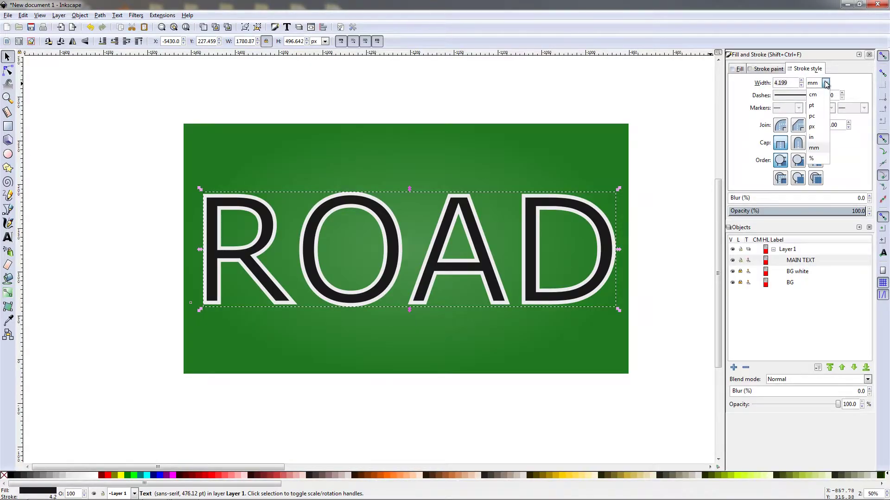
left_click(812, 126)
left_click_drag(793, 83, 757, 83)
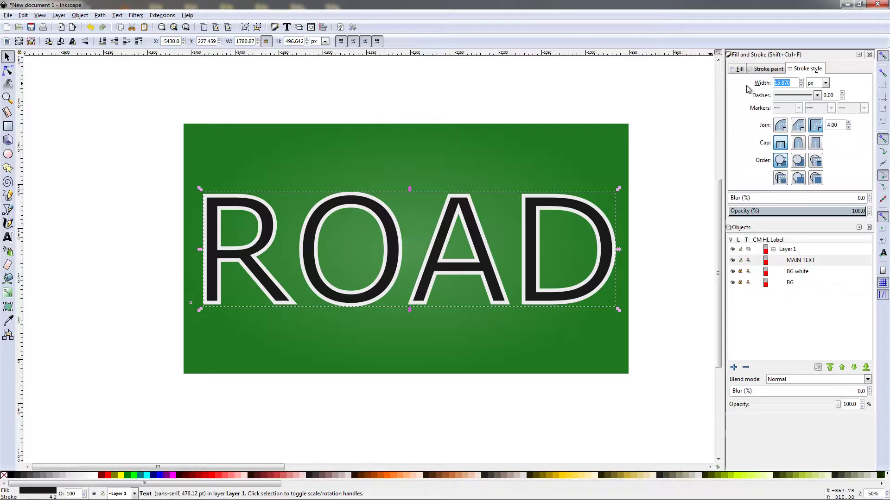
type("5")
key("Return")
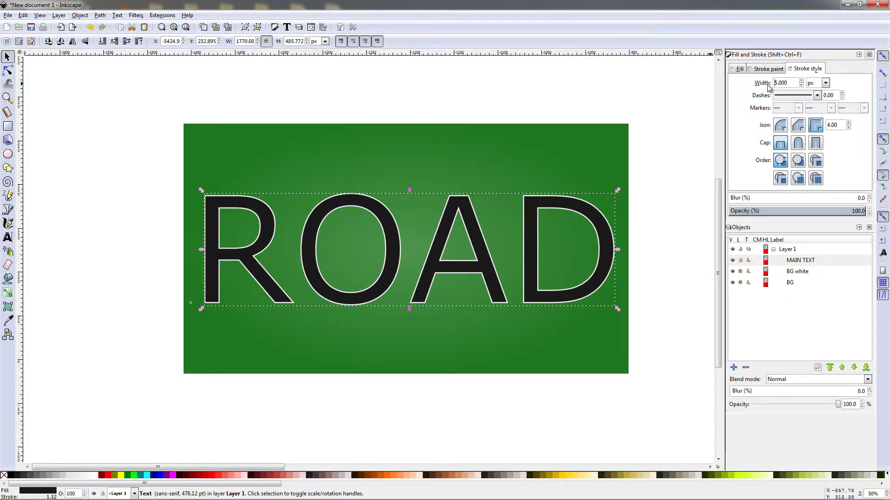
type("1")
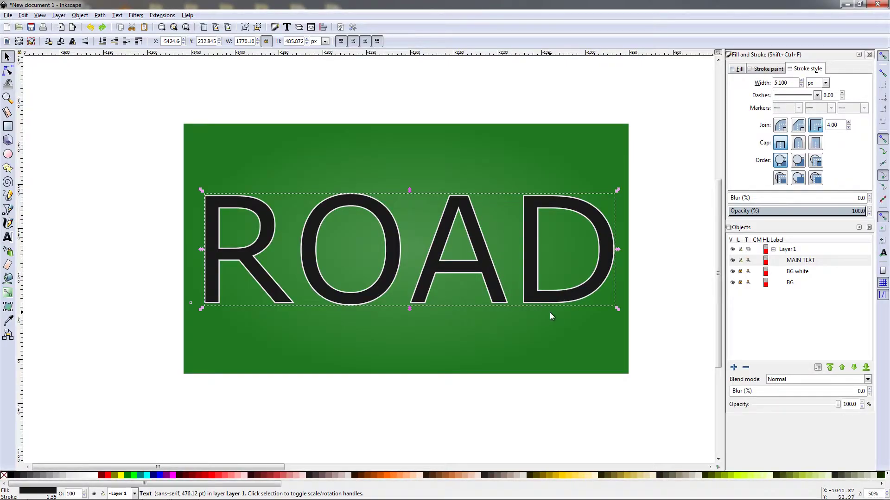
Duplicate the ROAD text, place the copy lower on the canvas and give it a dark grey 333333 stroke
key("ctrl+d")
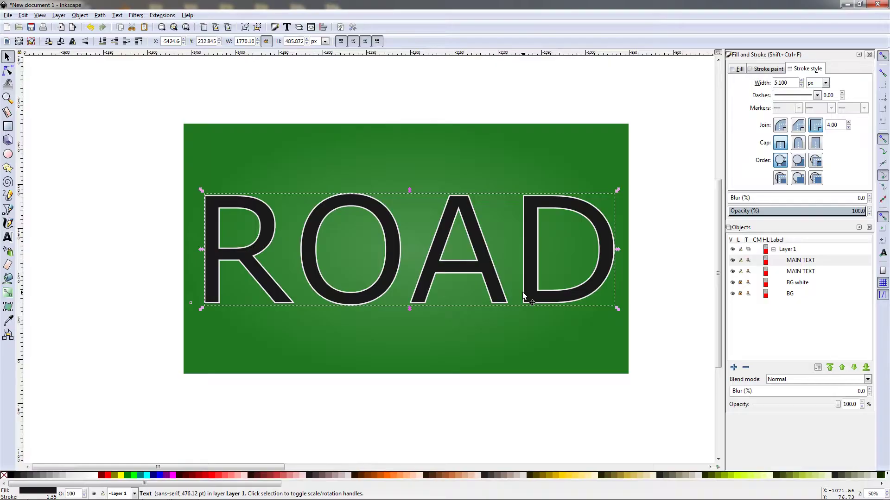
left_click_drag(499, 292, 502, 363)
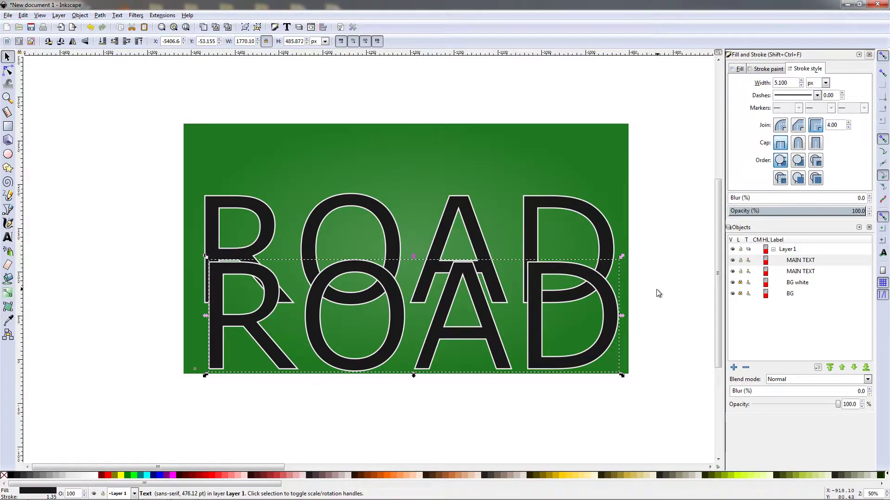
left_click(767, 70)
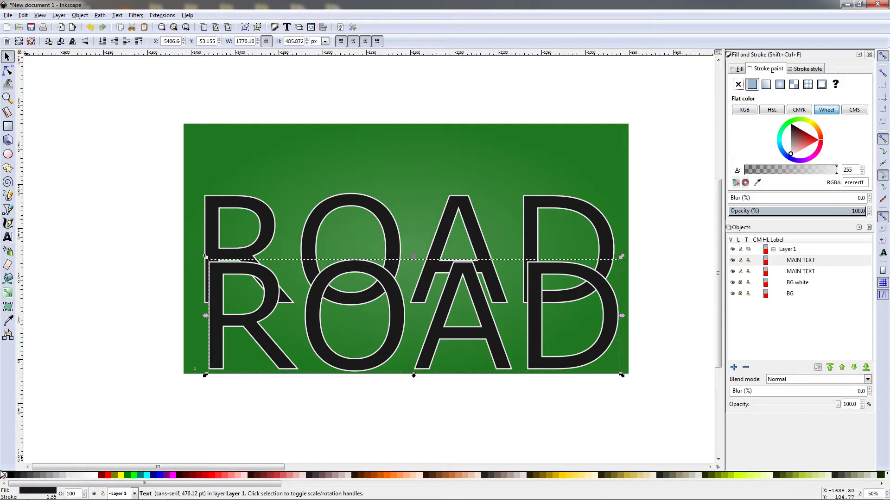
left_click(26, 475, "shift")
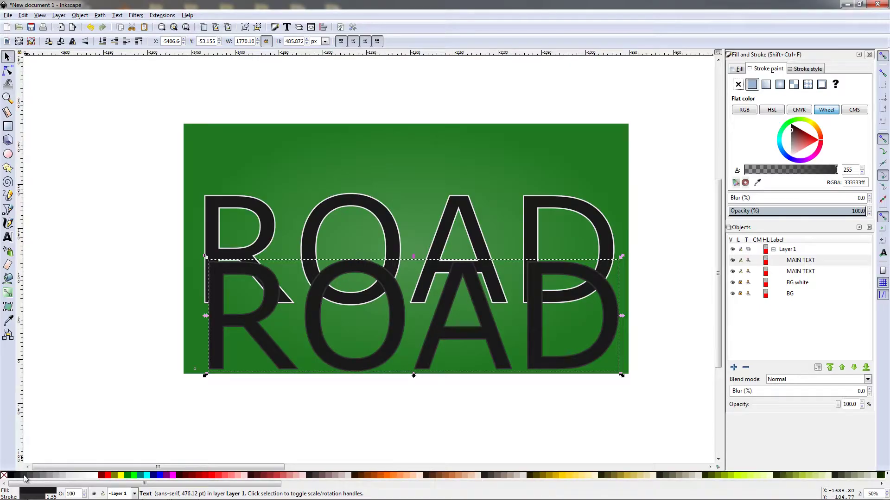
Remove the lower ROAD copy's fill and set its stroke width to 18 px
left_click(737, 70)
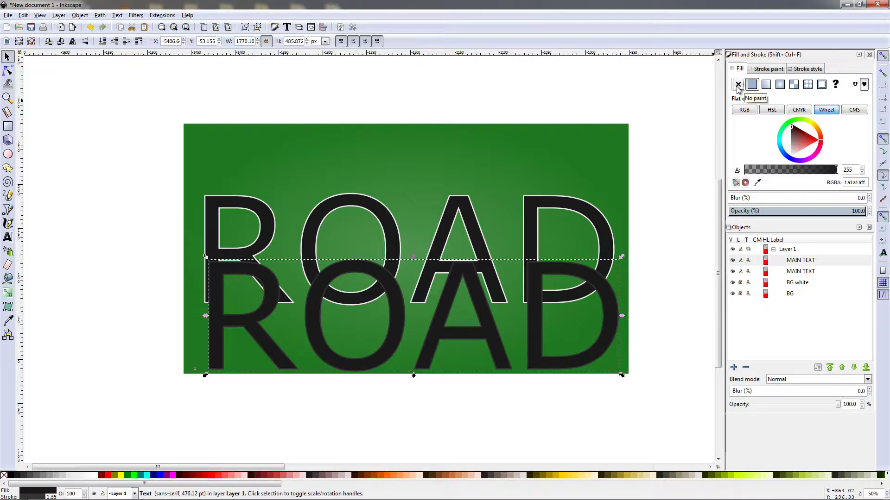
left_click(738, 84)
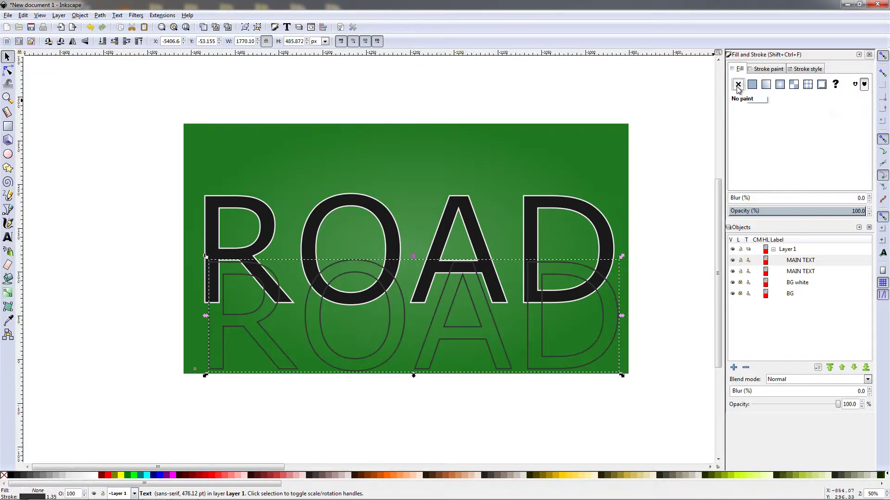
left_click(796, 68)
type("18")
key("Return")
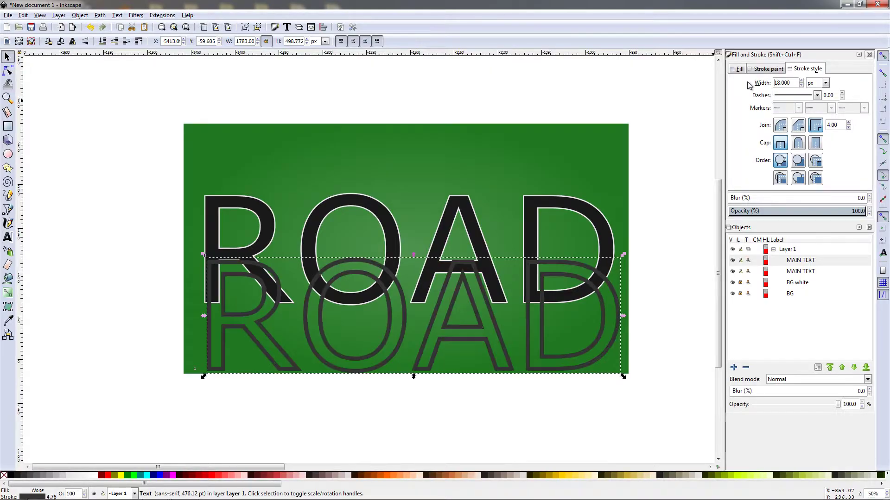
Rename the unfilled ROAD copy as TEXT OUTLINE
left_click(801, 261)
left_click(800, 260)
left_click(828, 261)
left_click_drag(827, 260, 775, 264)
type("TEXT OUTLINE")
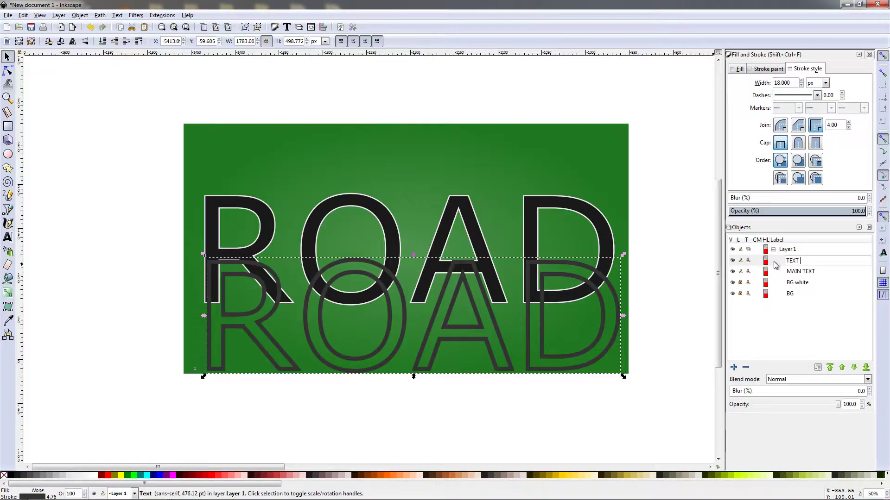
Lower the TEXT OUTLINE object one level, beneath MAIN TEXT in the stacking order
left_click(794, 274)
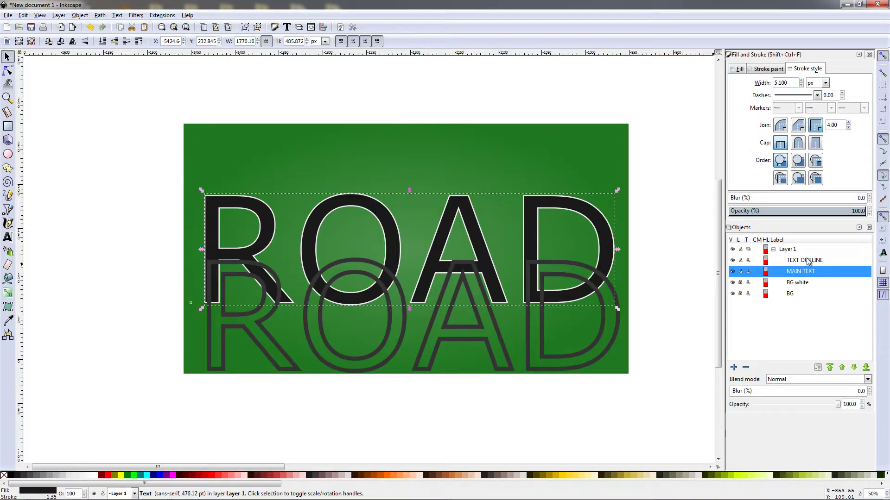
left_click(802, 261)
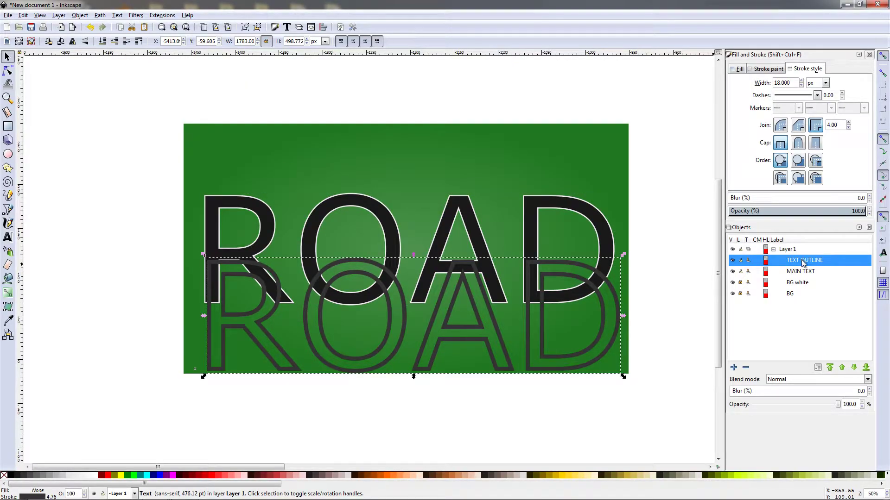
left_click(854, 368)
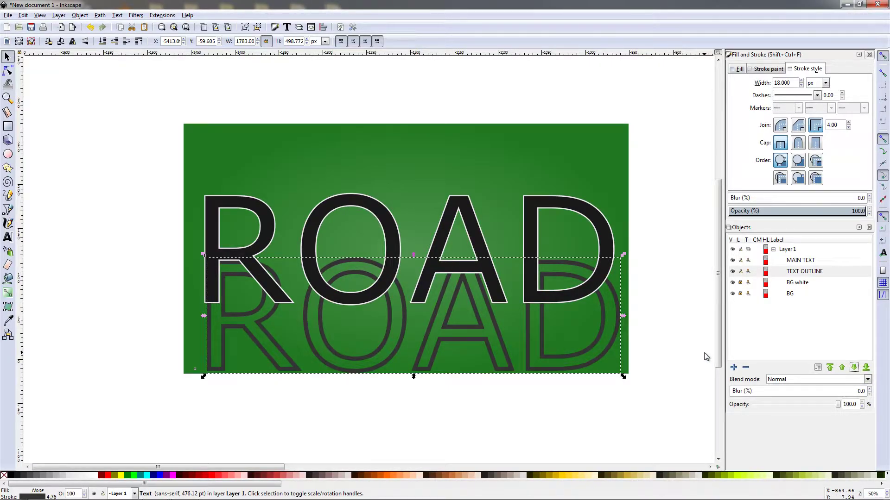
Change the name of the TEXT OUTLINE object to GRAY OUTLINE
double_click(796, 272)
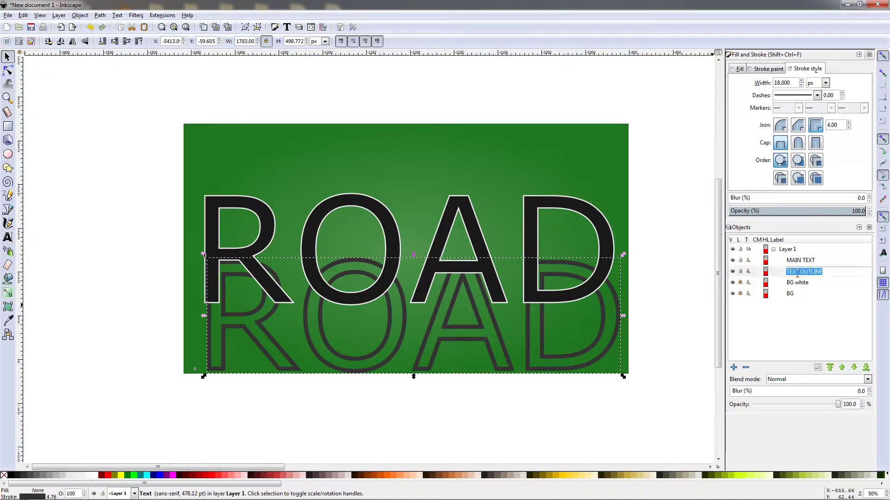
left_click(799, 272)
key("BackSpace")
key("BackSpace")
key("BackSpace")
key("BackSpace")
key("BackSpace")
type("GRAY")
left_click(801, 295)
Make a copy of the GRAY OUTLINE text and place it lower, overlapping the bottom edge of the green background
left_click(544, 352)
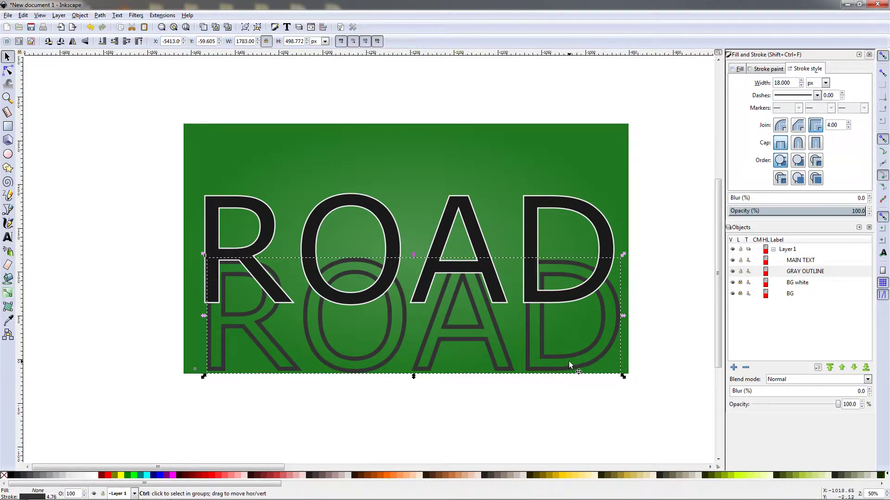
key("ctrl+alt+v")
left_click_drag(507, 355, 510, 414)
Rename the new outline copy as WHITE OUTLINE and lower it beneath GRAY OUTLINE in the stacking order
double_click(793, 257)
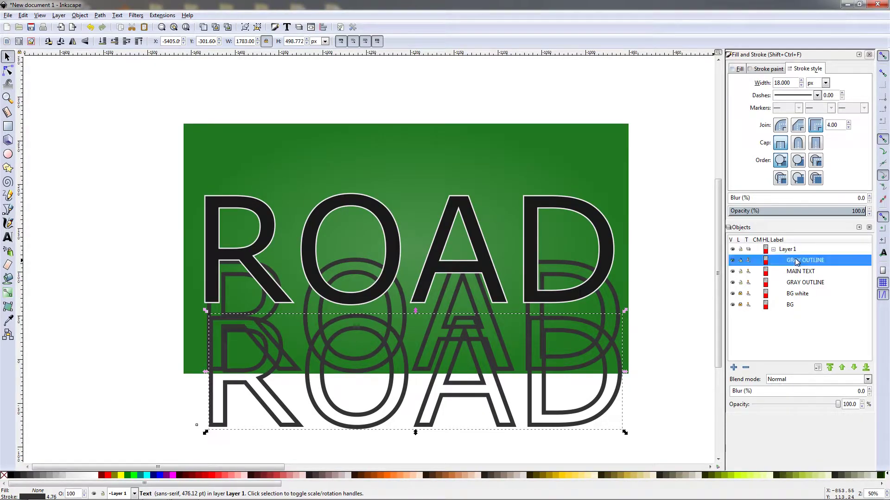
left_click(838, 260)
left_click_drag(839, 261, 780, 263)
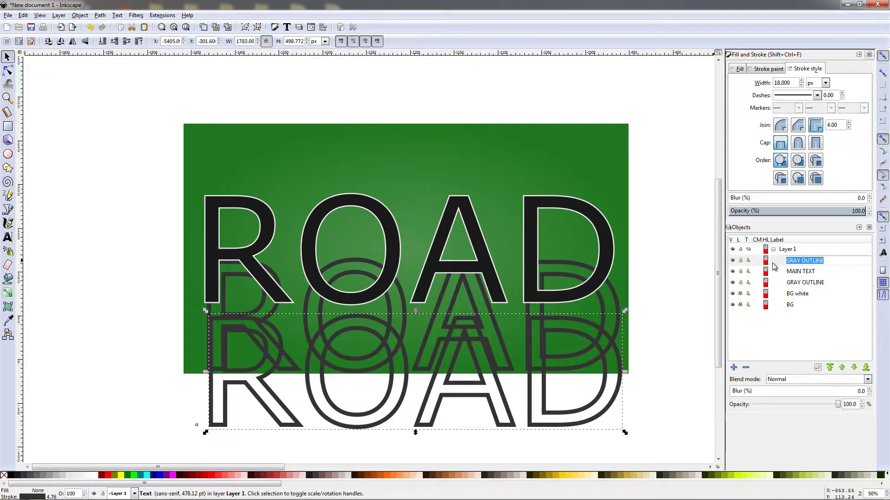
type("WHITE OUTLINE")
key("Return")
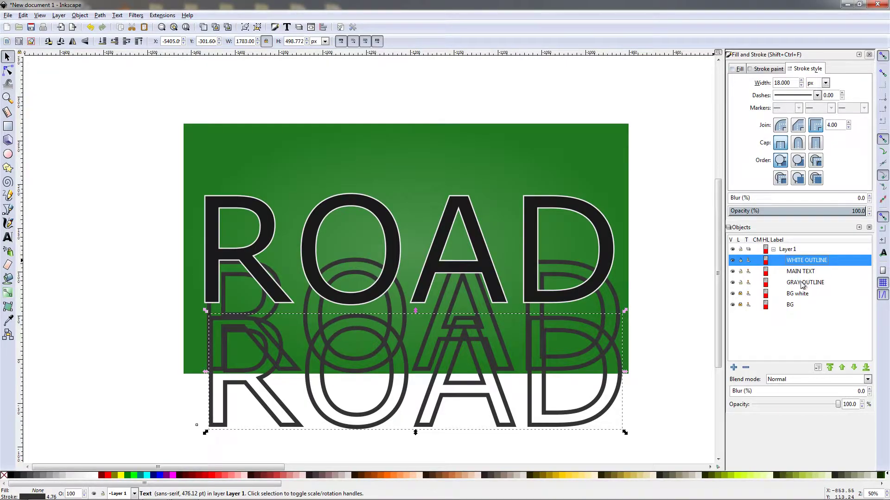
left_click(854, 368)
left_click(854, 367)
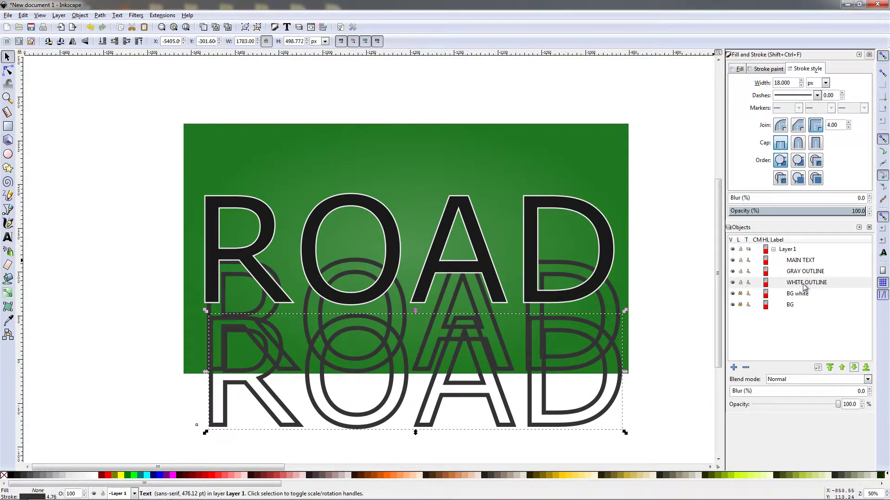
Set the WHITE OUTLINE stroke to 40 px wide and colour it near-white fbfbfb
double_click(793, 83)
type("40")
key("Return")
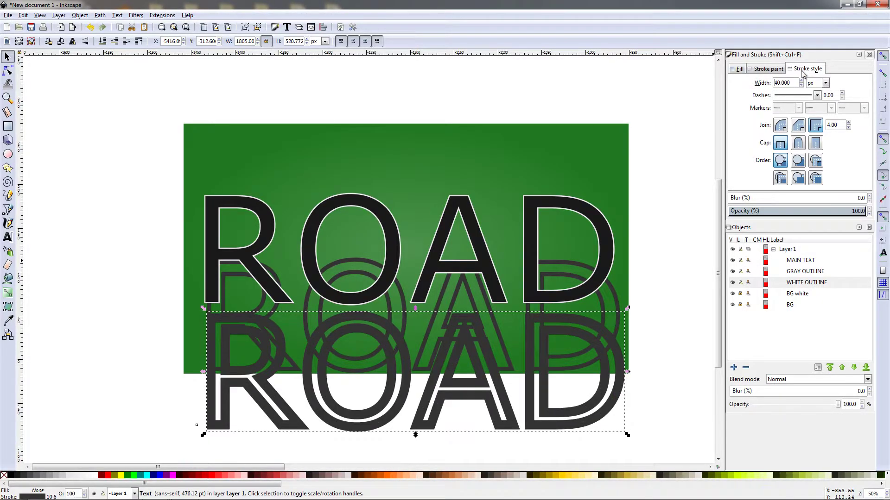
left_click(768, 69)
left_click_drag(794, 140, 791, 156)
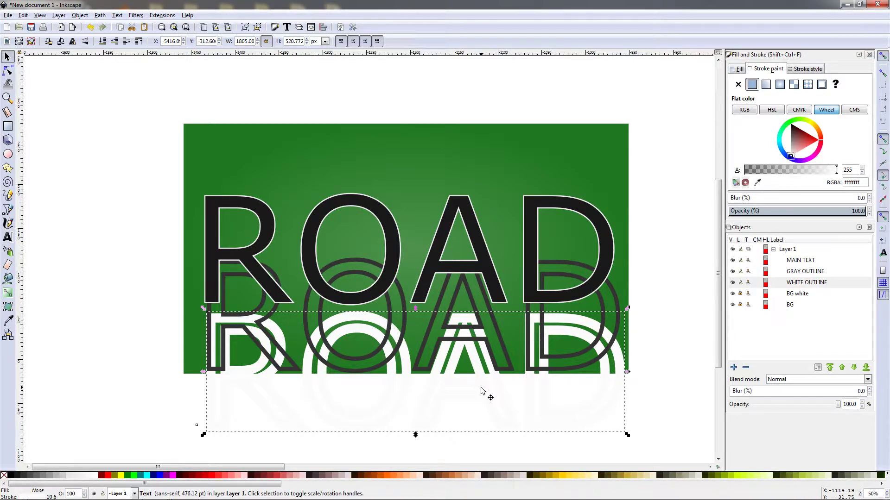
Copy the WHITE OUTLINE text in place and colour the copy's stroke red dd2222
key("ctrl+alt+v")
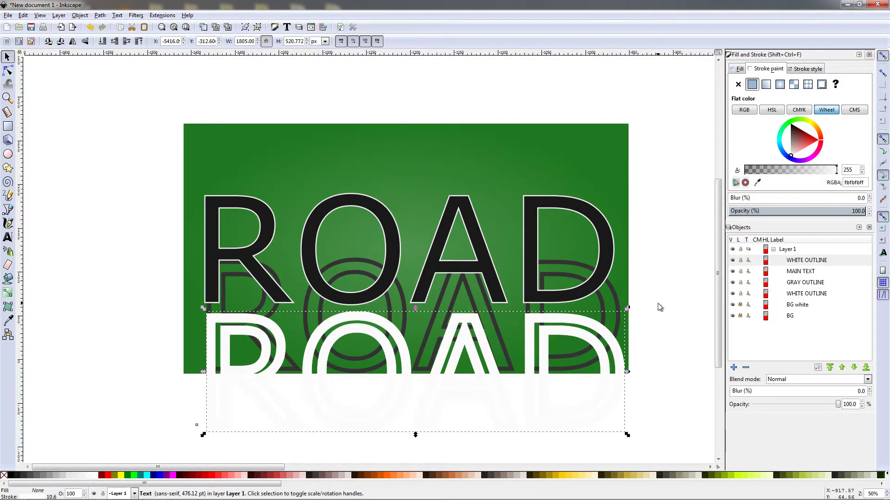
left_click(807, 69)
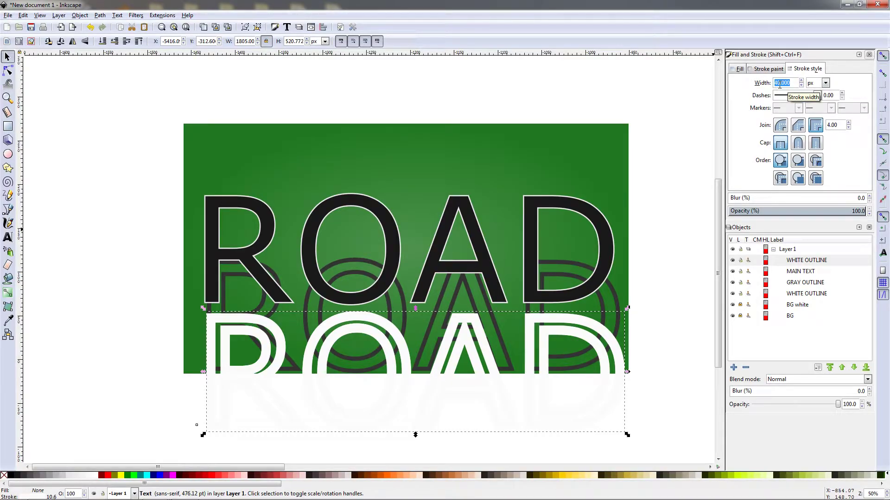
left_click(767, 69)
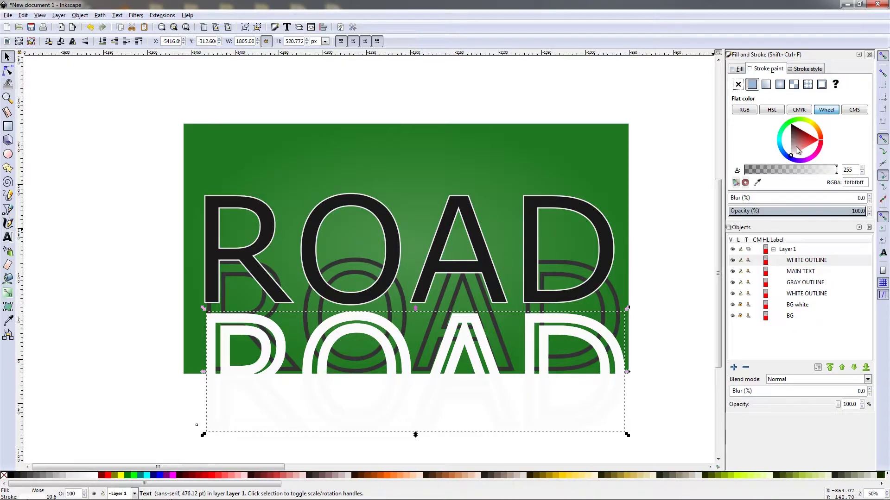
left_click_drag(804, 145, 811, 140)
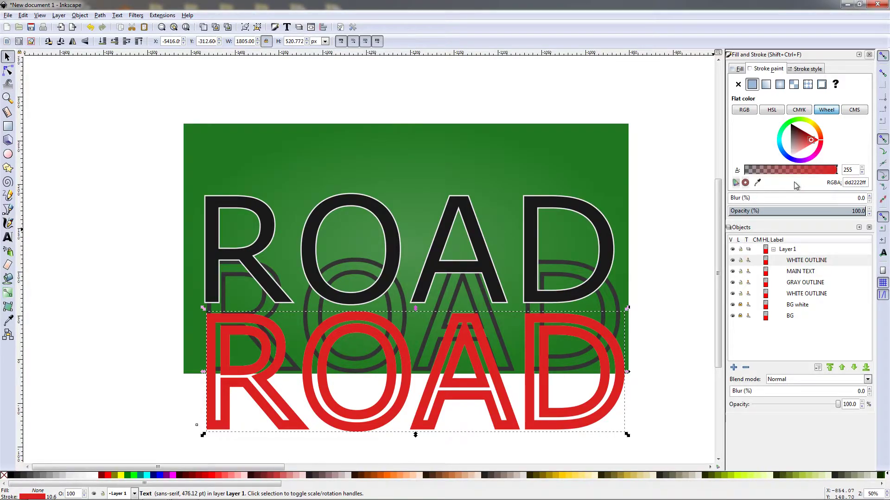
Apply the most closely spaced dotted dash pattern to the red outline's stroke
left_click(805, 69)
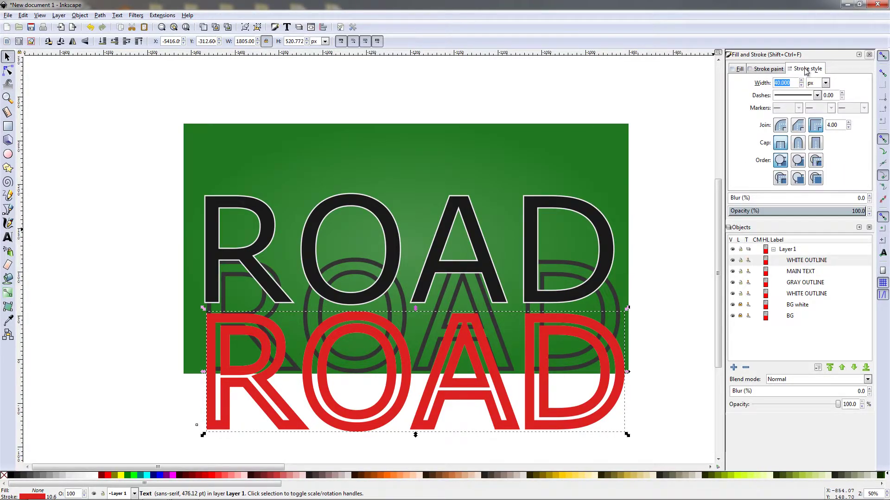
left_click(817, 96)
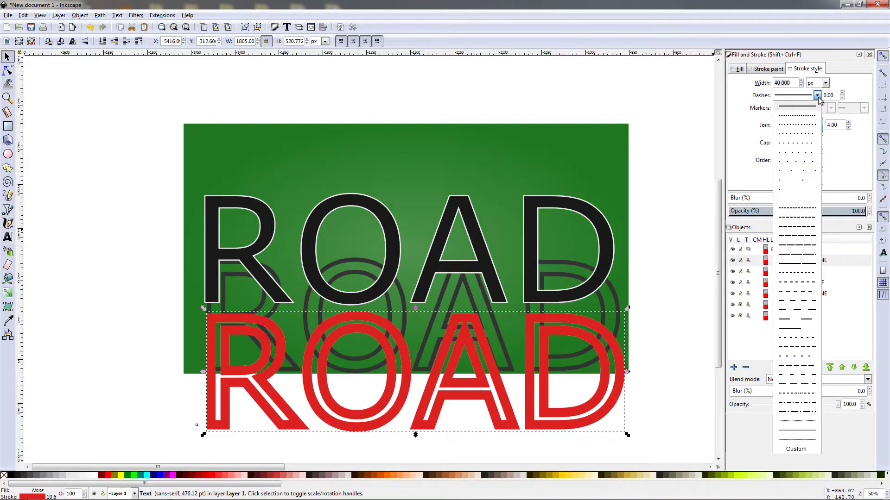
left_click(802, 115)
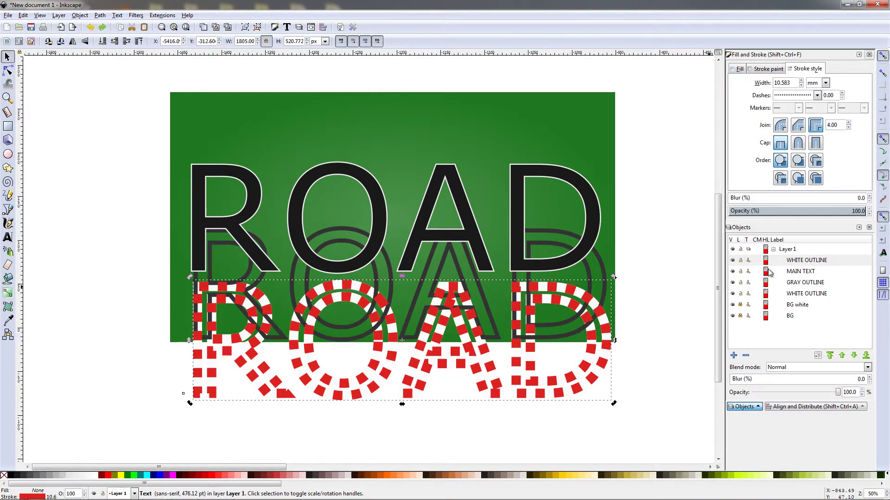
Rename the red dashed copy as RED OUTLINE and lower it between GRAY OUTLINE and WHITE OUTLINE
double_click(798, 260)
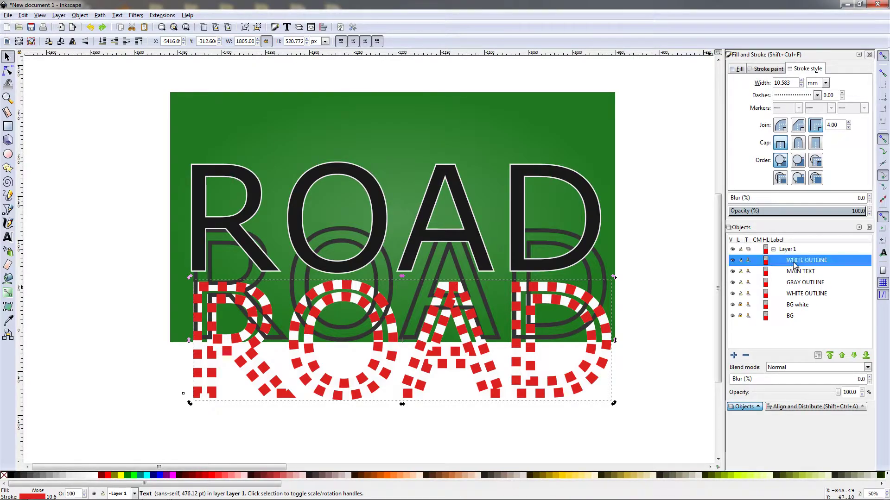
left_click_drag(805, 261, 784, 262)
type("RED")
key("Return")
left_click(854, 356)
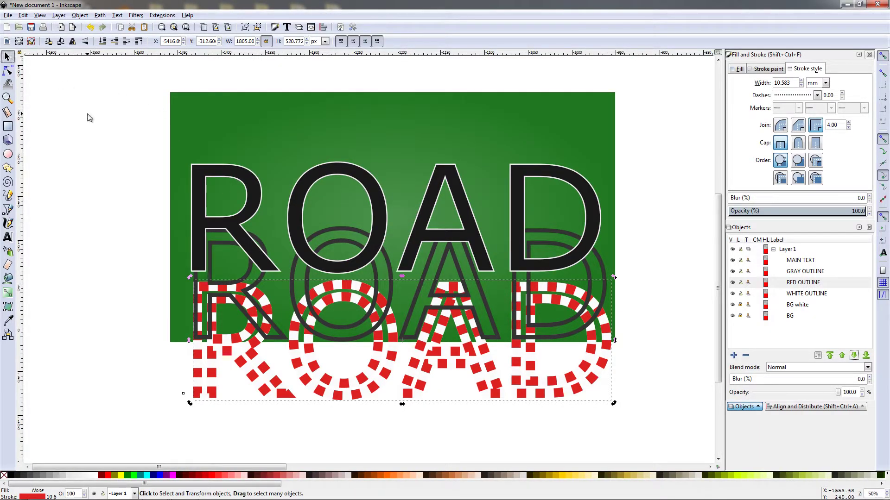
Select all four ROAD text objects and centre them on each other horizontally and vertically, relative to the selection area
left_click_drag(84, 112, 320, 346)
left_click_drag(677, 453, 688, 411)
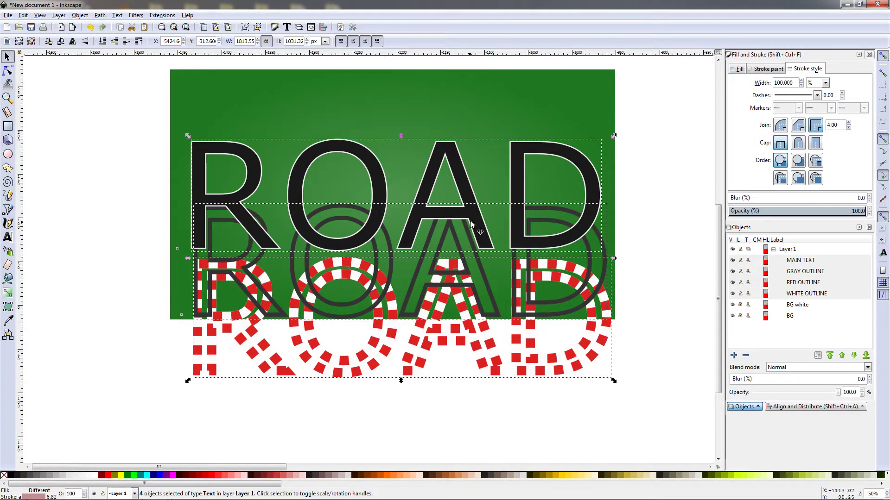
left_click(323, 29)
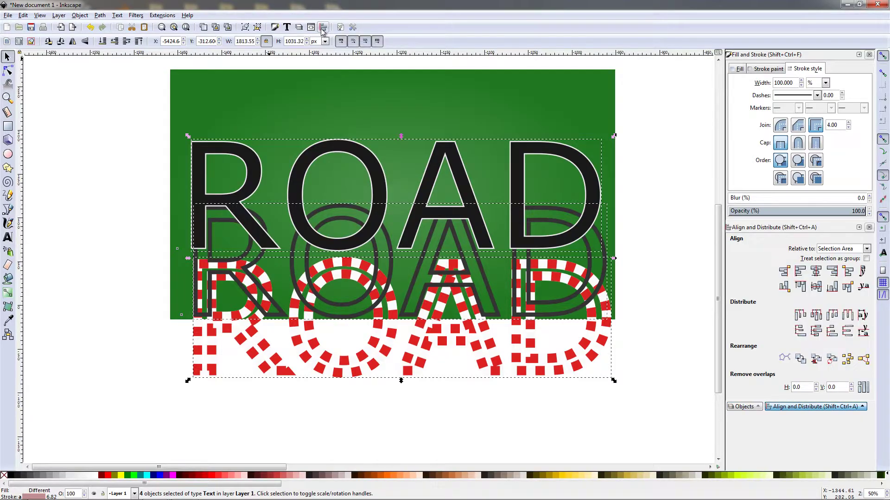
left_click(817, 272)
left_click(816, 286)
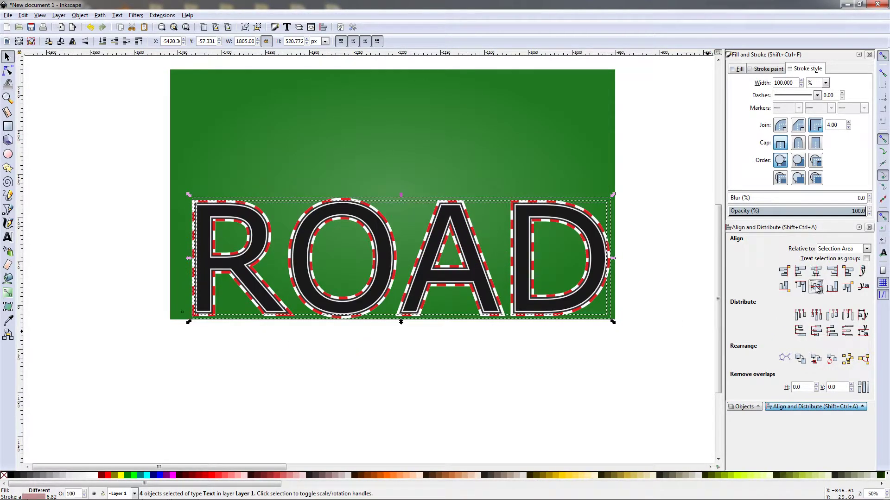
Move all four stacked ROAD text objects together to the middle of the green background
left_click(693, 332)
left_click_drag(686, 349, 54, 146)
left_click_drag(338, 310, 335, 244)
scroll(653, 319, "up", 3)
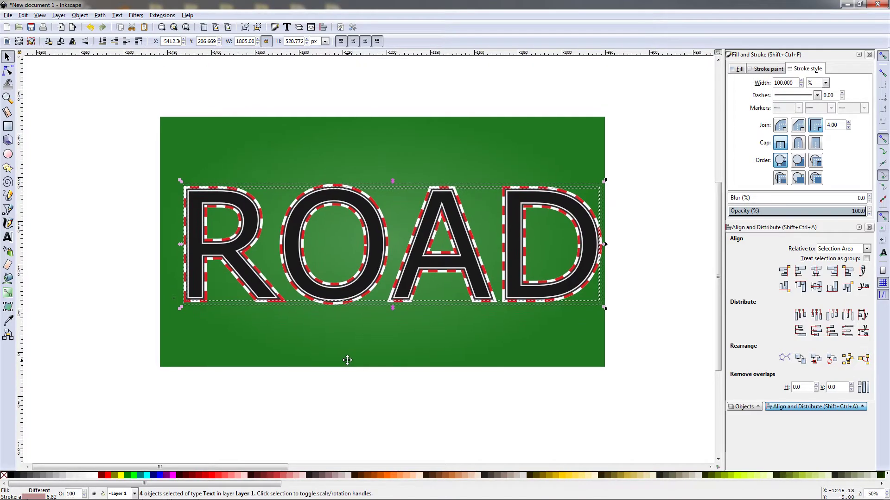
left_click(653, 318)
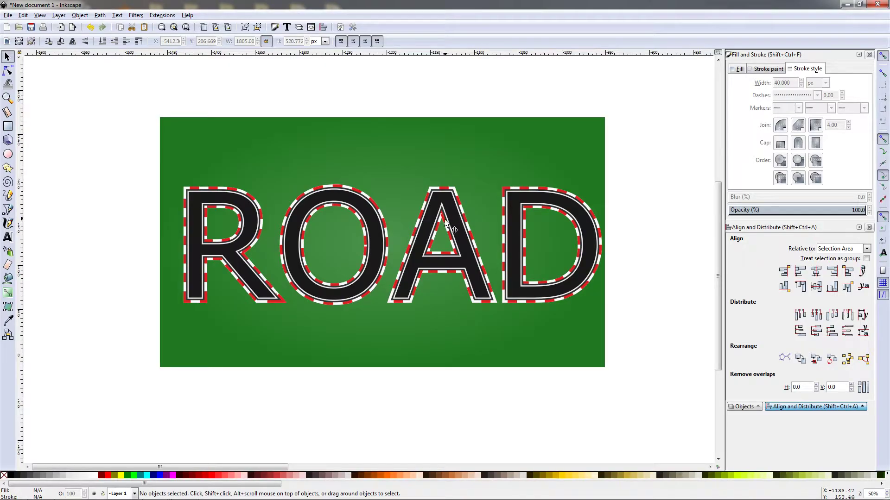
key("ctrl")
scroll(448, 227, "up", 1)
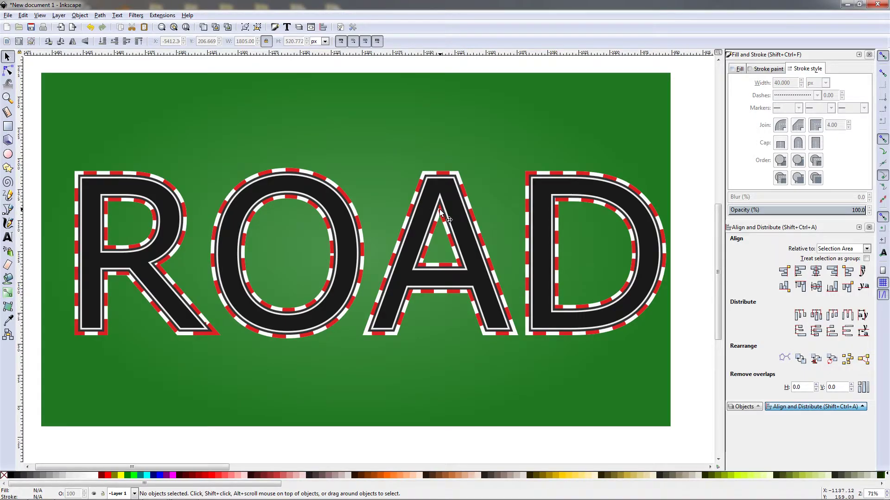
scroll(440, 230, "down", 1)
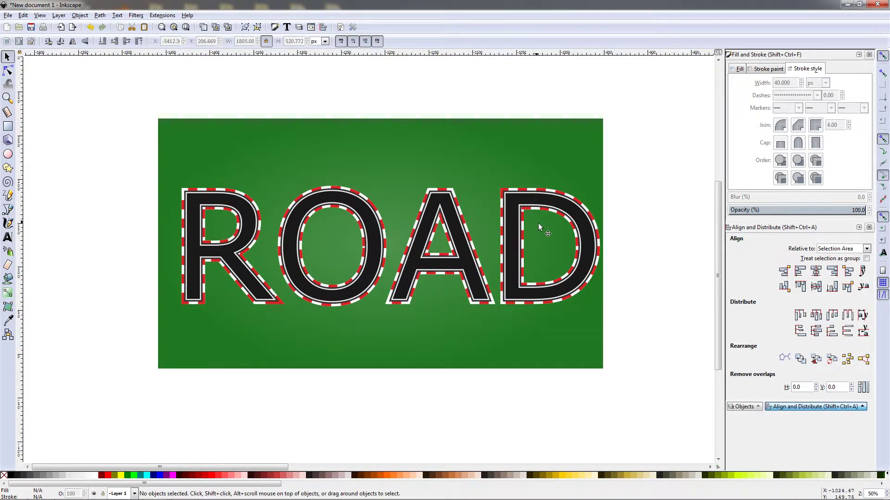
Set the dash pattern offset of RED OUTLINE to 0.30
left_click(745, 408)
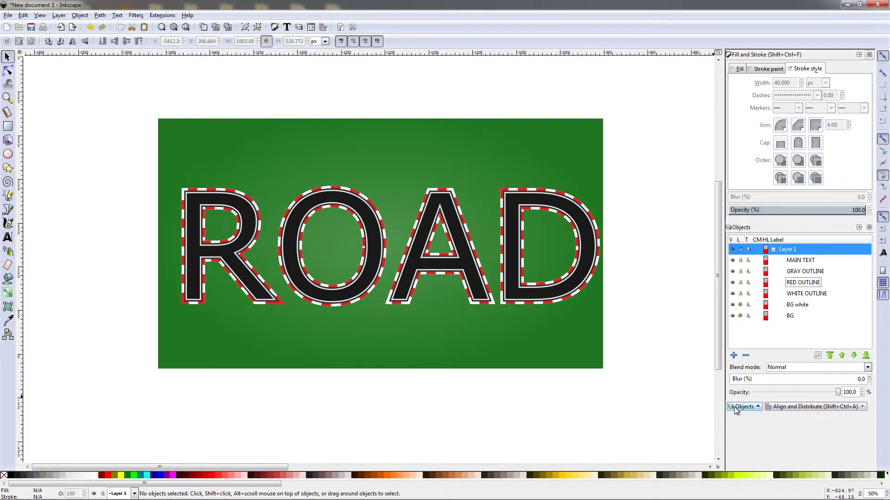
left_click(794, 284)
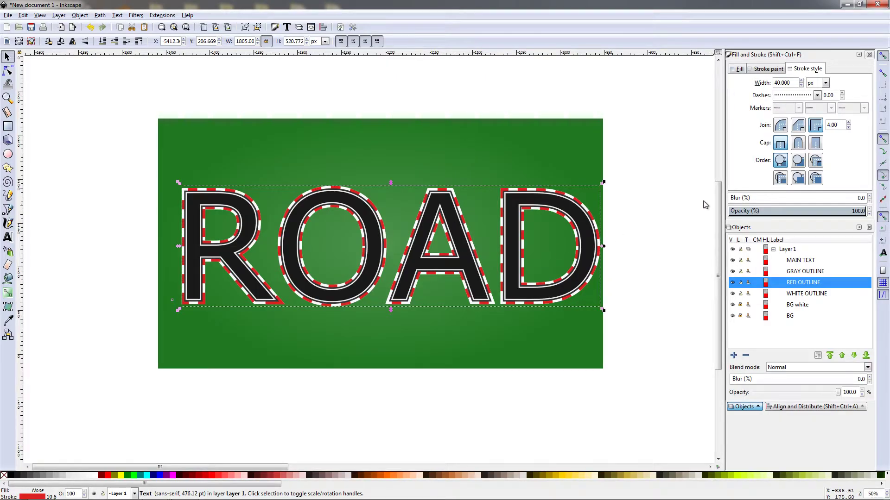
left_click(842, 93)
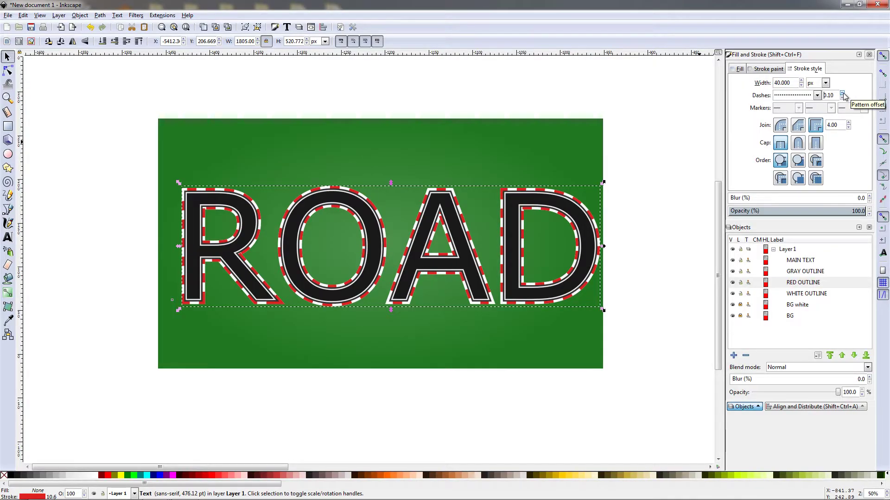
left_click(842, 93)
left_click(843, 94)
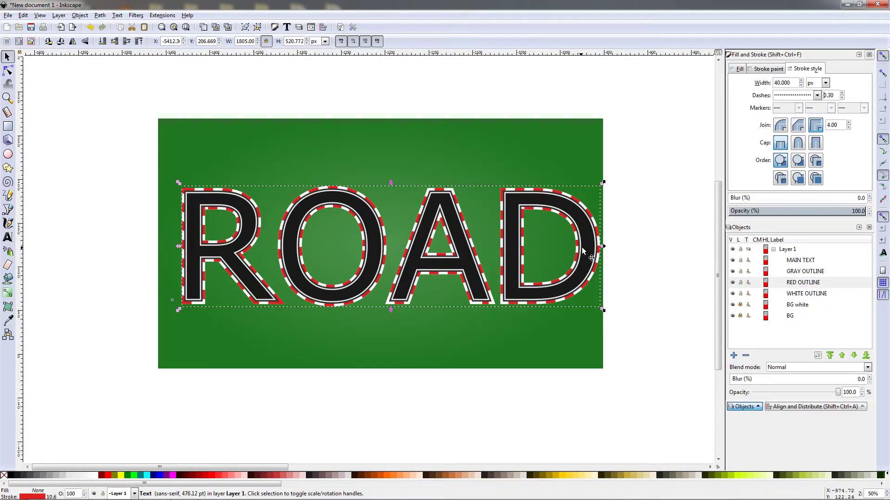
left_click(652, 230)
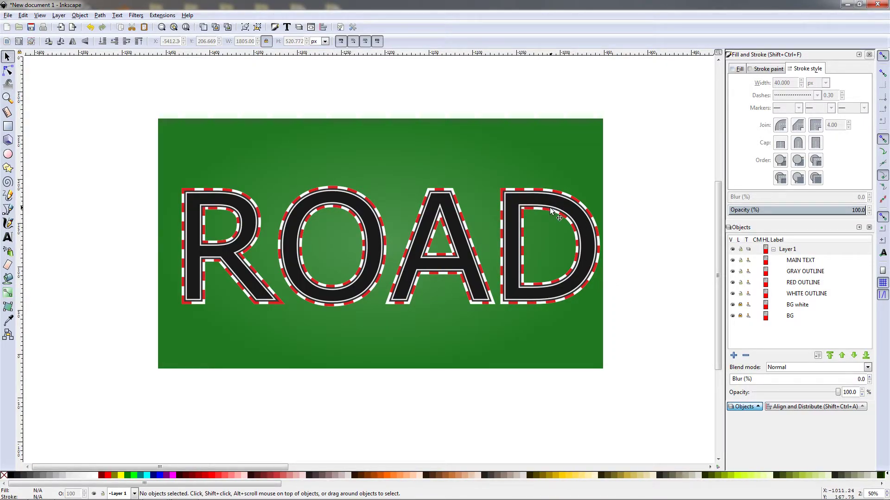
Duplicate MAIN TEXT, move the copy just below the stacked ROAD text and remove the copy's fill
left_click(804, 265)
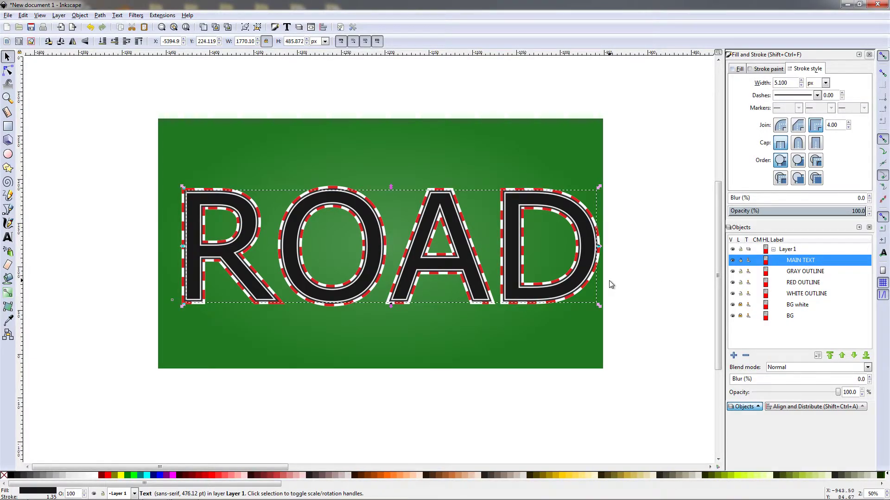
key("ctrl+d")
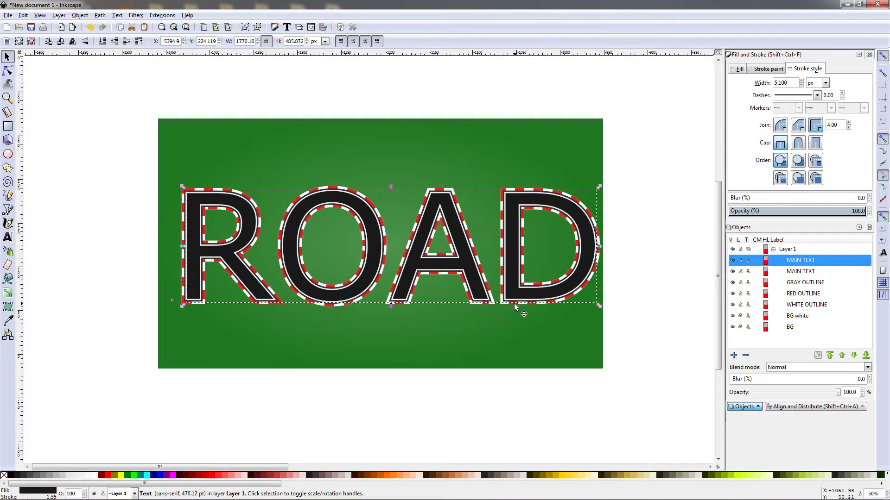
left_click_drag(480, 302, 486, 423)
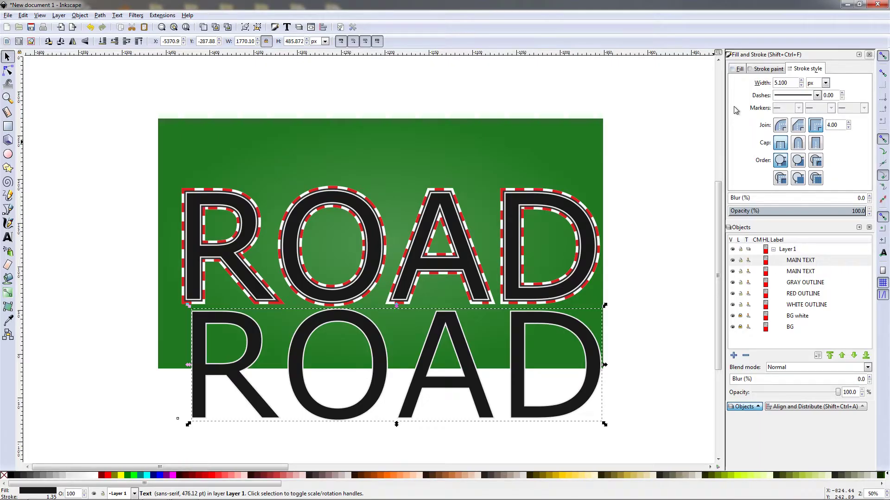
left_click(739, 69)
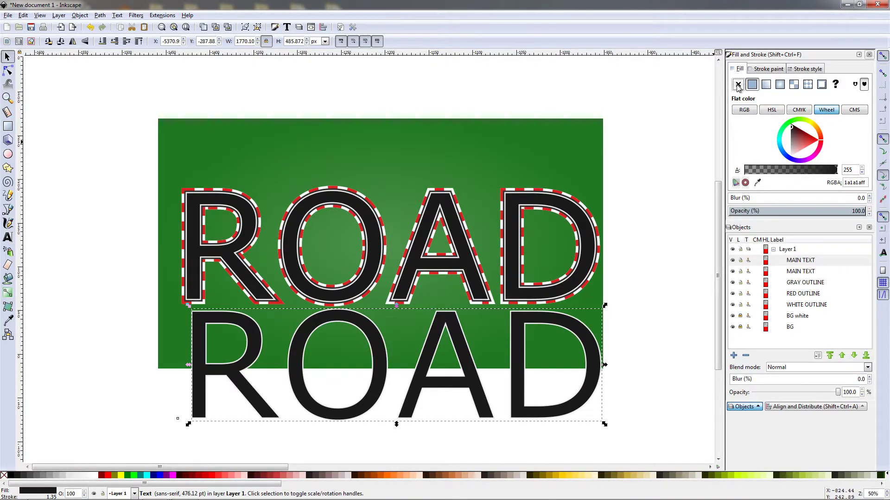
left_click(738, 85)
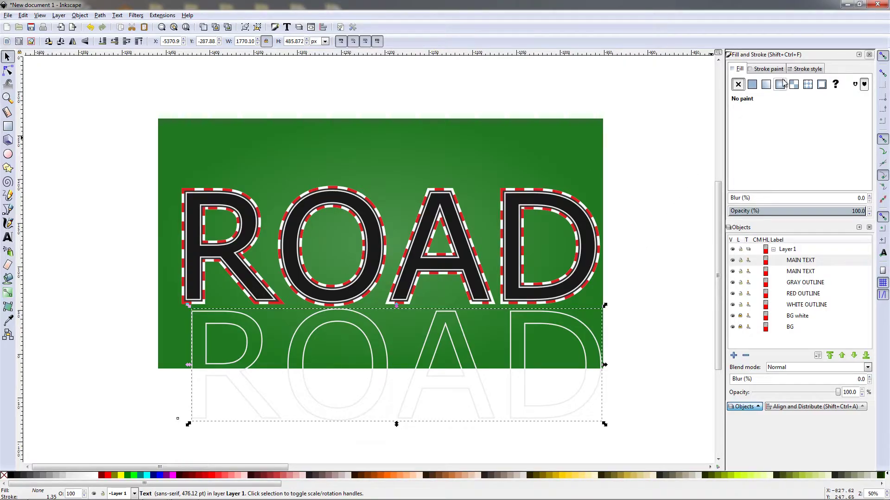
Give the unfilled ROAD copy an 8 px stroke with a short, widely spaced dash pattern
left_click(806, 71)
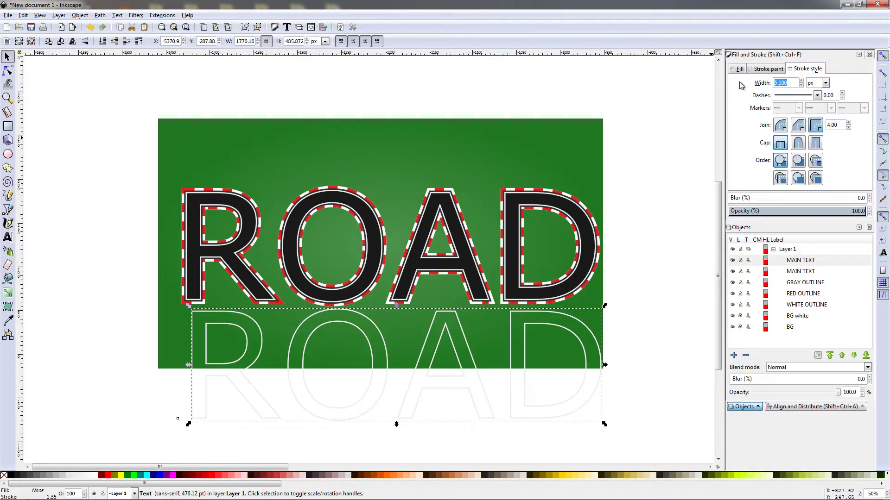
type("8")
key("Return")
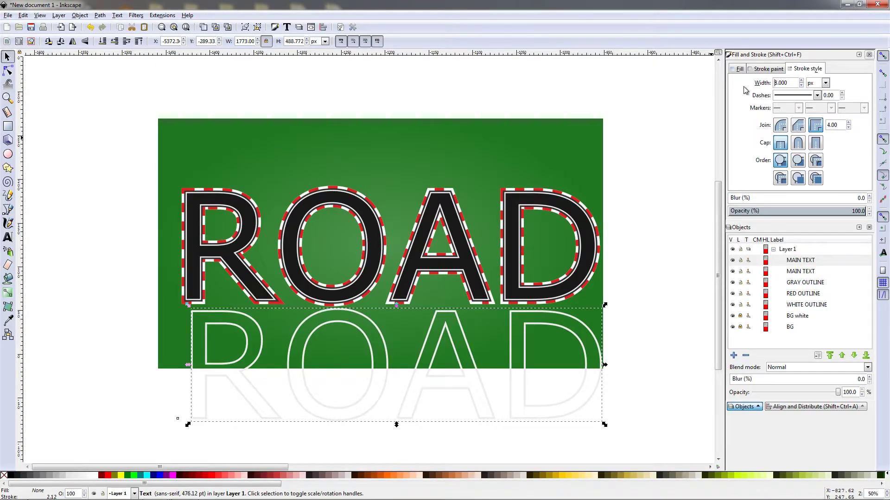
left_click(816, 96)
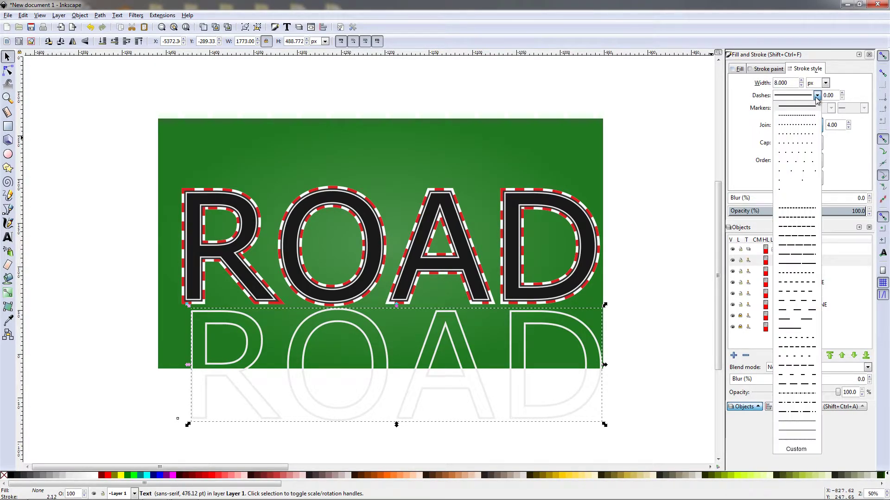
left_click(792, 358)
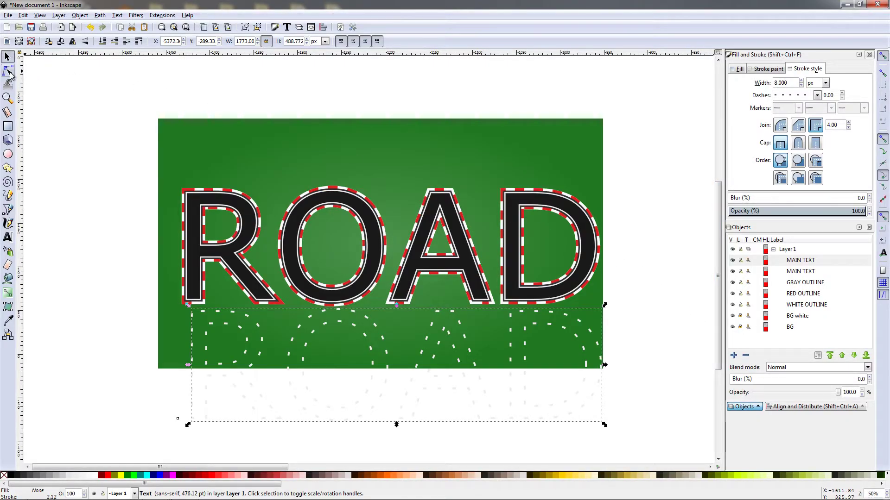
Convert the dashed ROAD copy to paths and ungroup it into separate letters
left_click(9, 71)
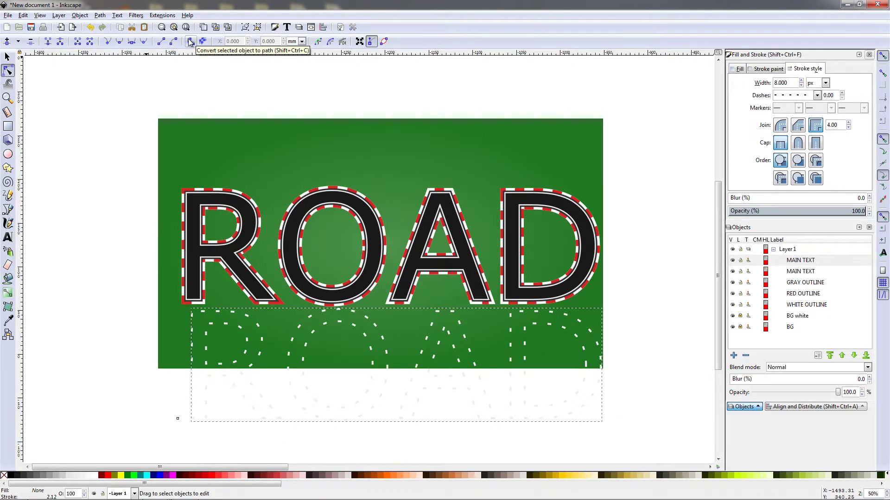
left_click(104, 16)
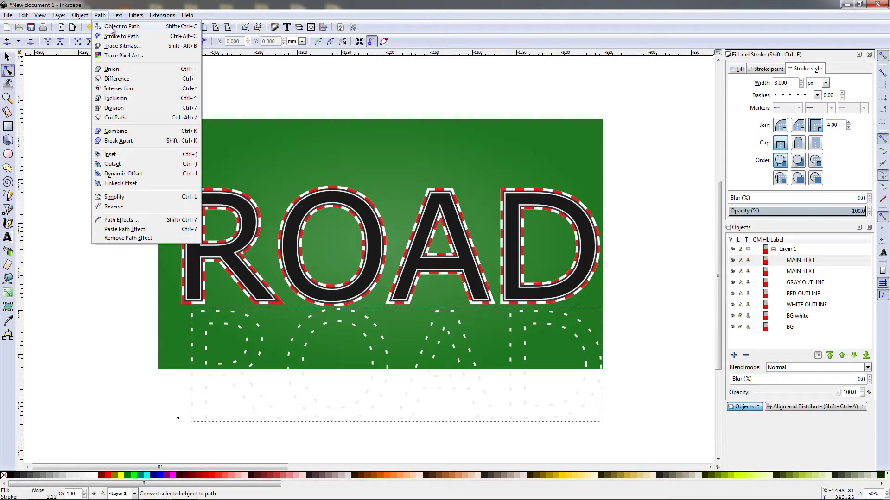
left_click(112, 28)
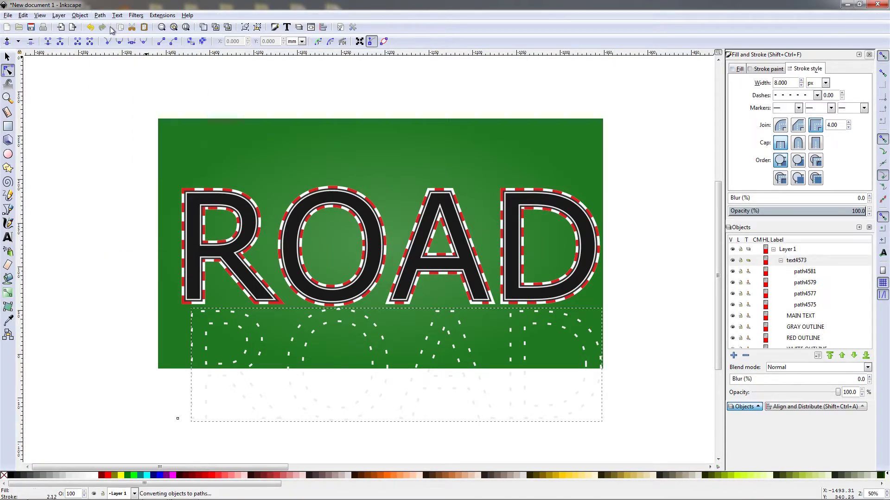
left_click(97, 17)
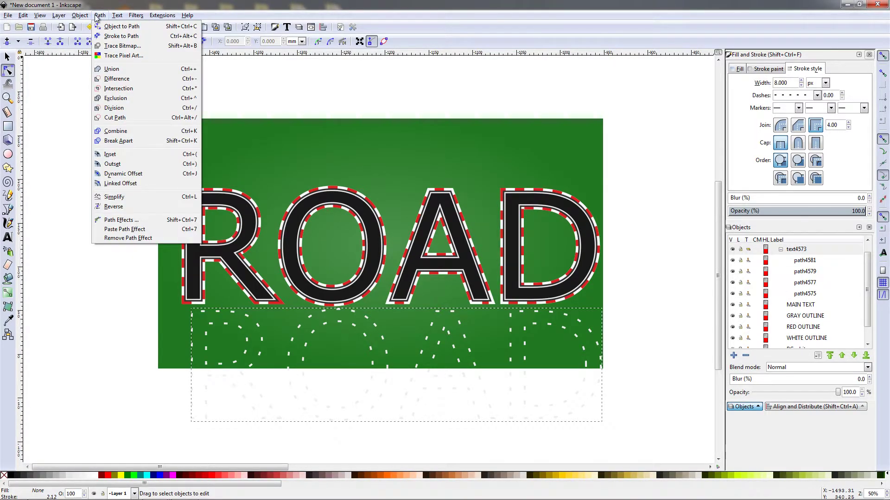
left_click(135, 144)
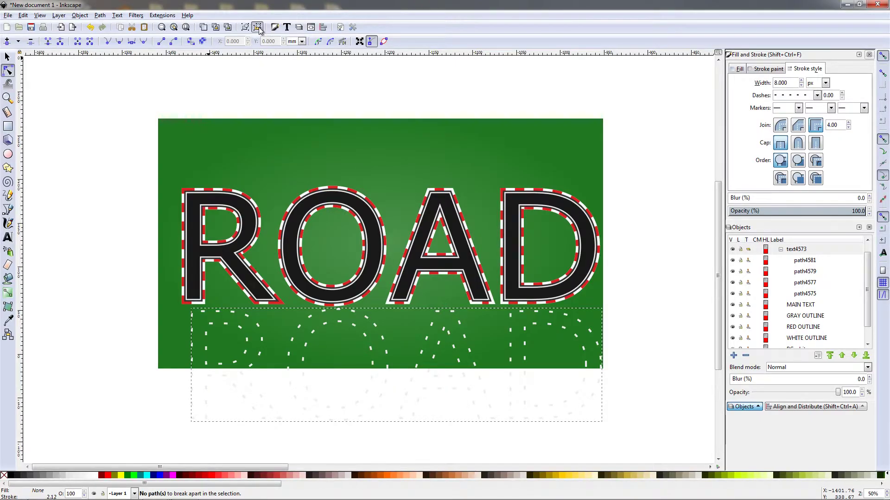
left_click(257, 27)
left_click(7, 56)
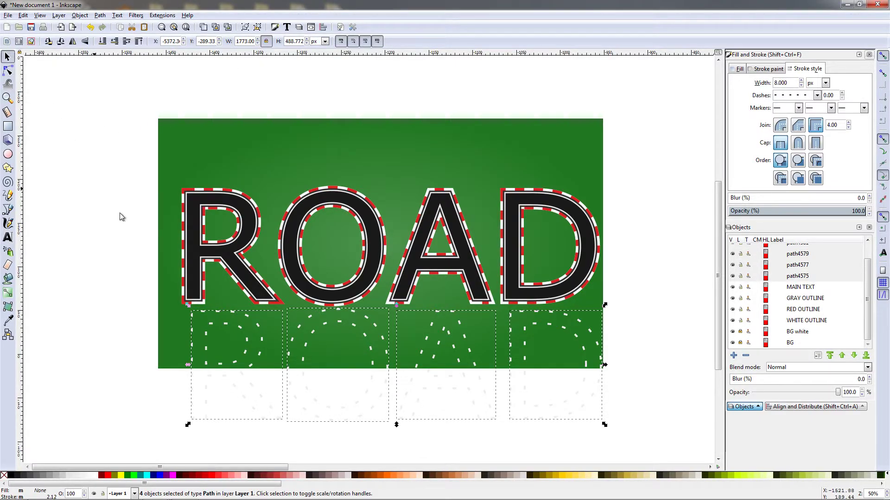
left_click(263, 439)
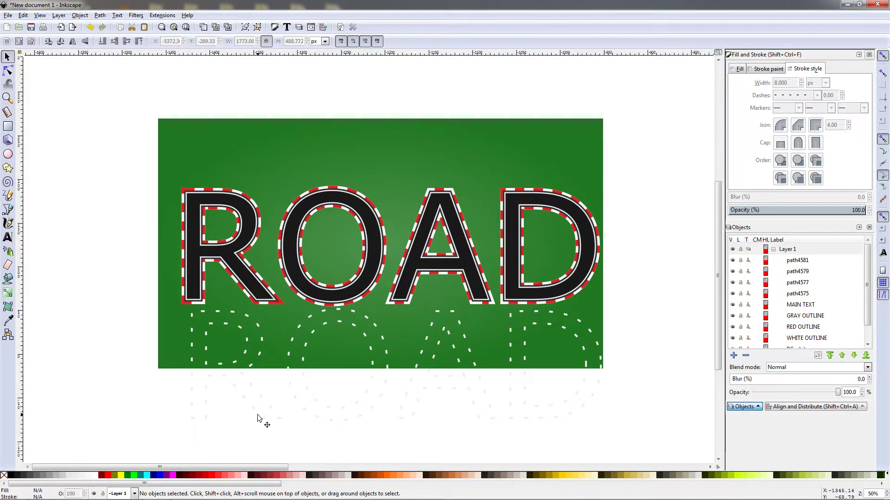
left_click(256, 419)
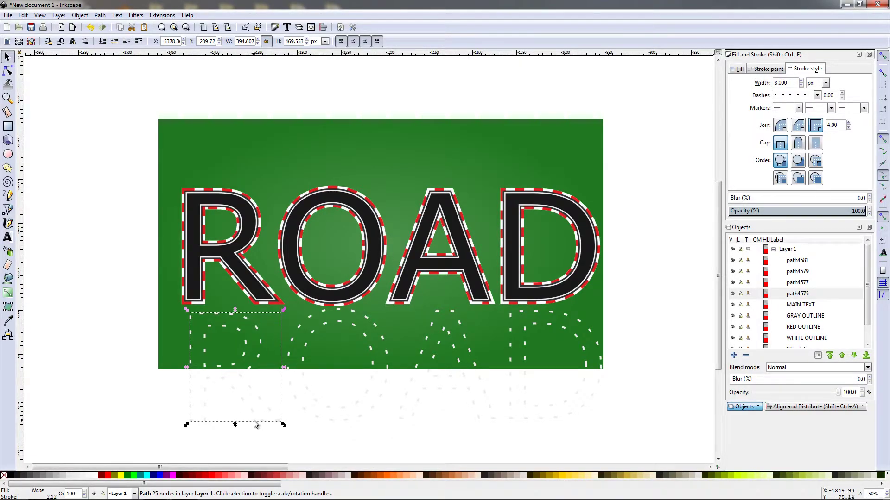
Break the dashed letter D apart into separate outer and inner outlines
left_click(530, 422)
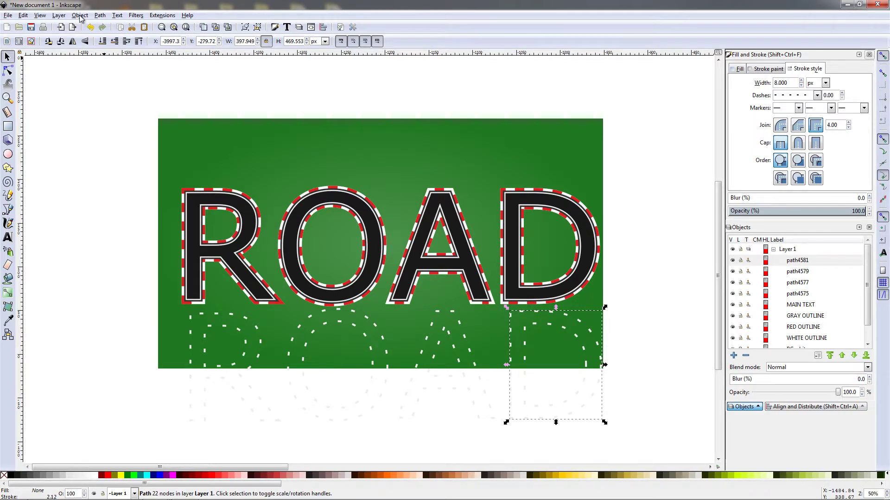
left_click(100, 15)
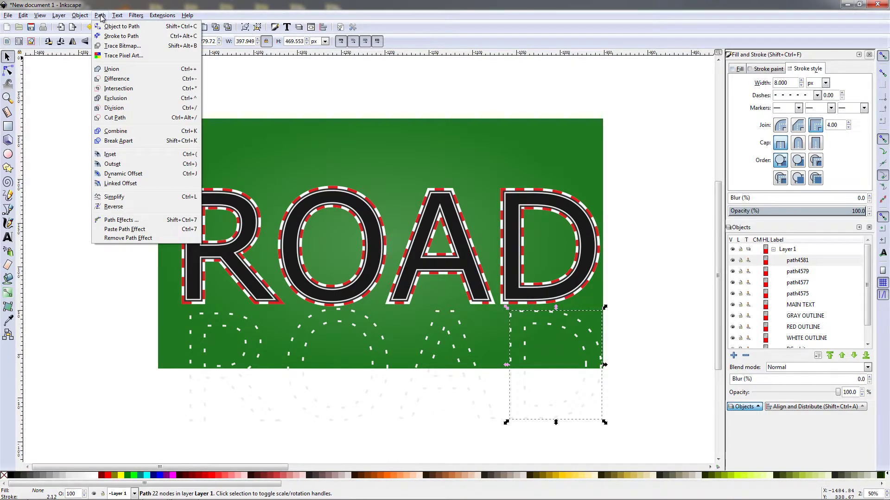
left_click(126, 144)
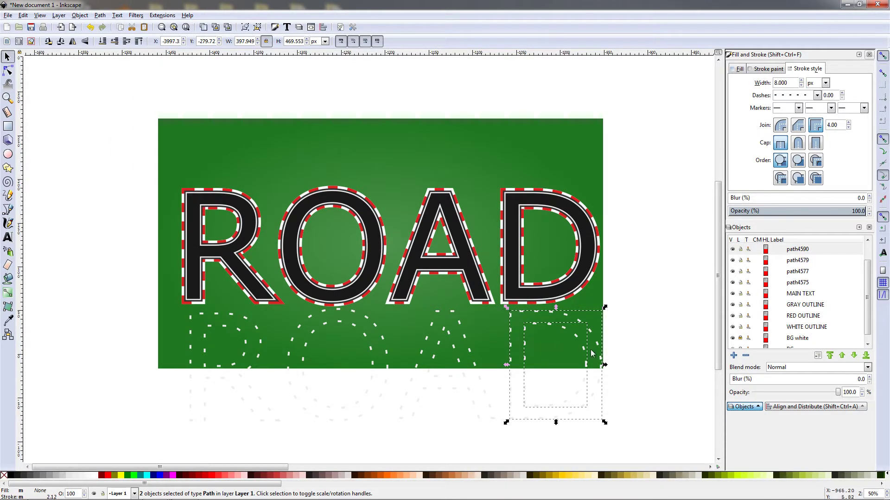
left_click(635, 375)
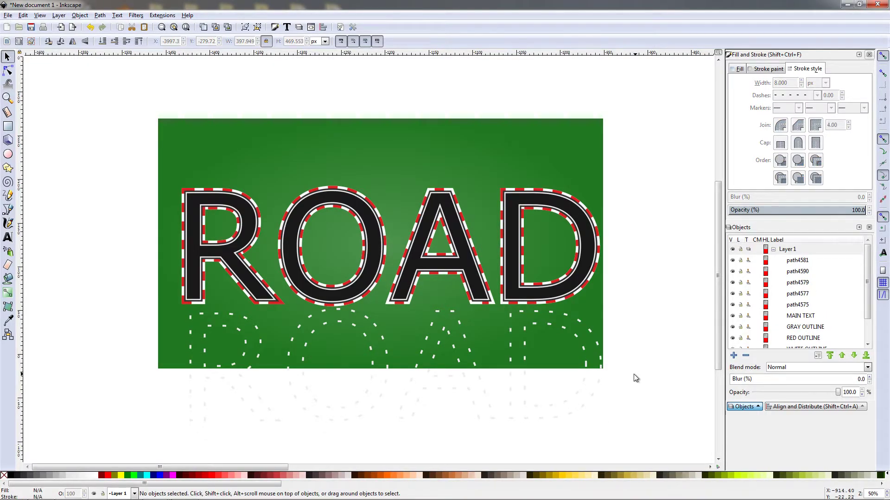
Move the inner dashed outline of the D up onto the D of the stacked ROAD text
mouse_move(573, 393)
left_mouse_down()
mouse_move(567, 387)
mouse_move(571, 393)
left_mouse_up()
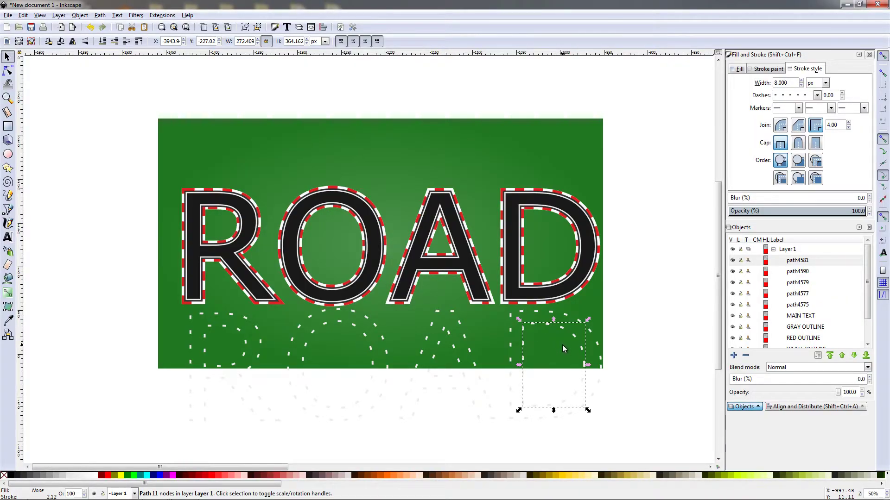
key("Down")
key("Down")
left_click_drag(566, 407, 560, 280)
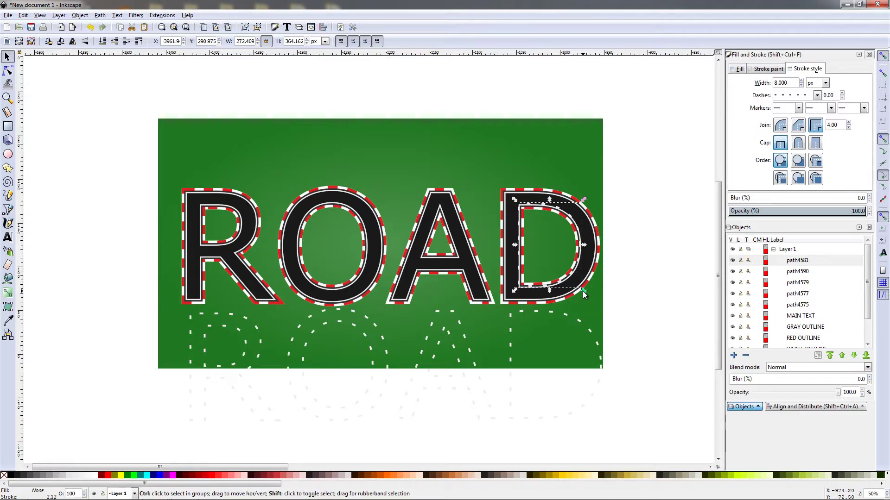
Enlarge the inner dashed outline to about 339 by 420 px and position it along the middle of the main D's black strokes
left_click_drag(583, 288, 591, 296)
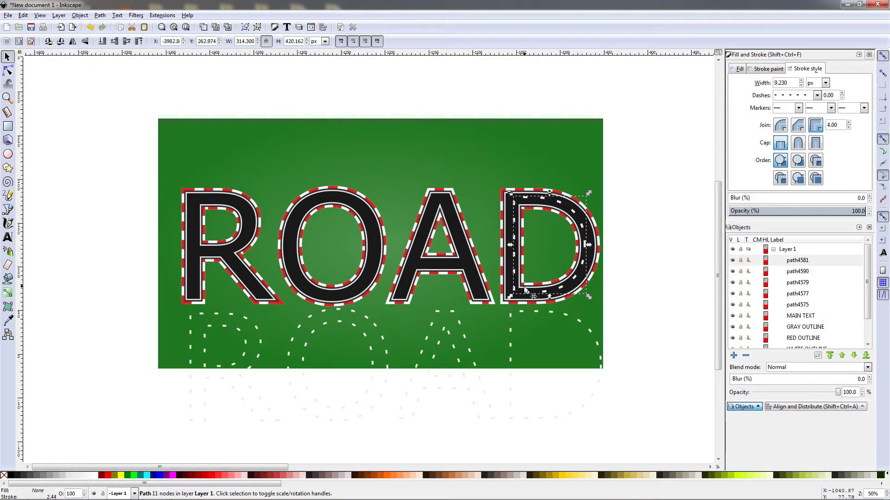
left_click_drag(524, 293, 524, 297)
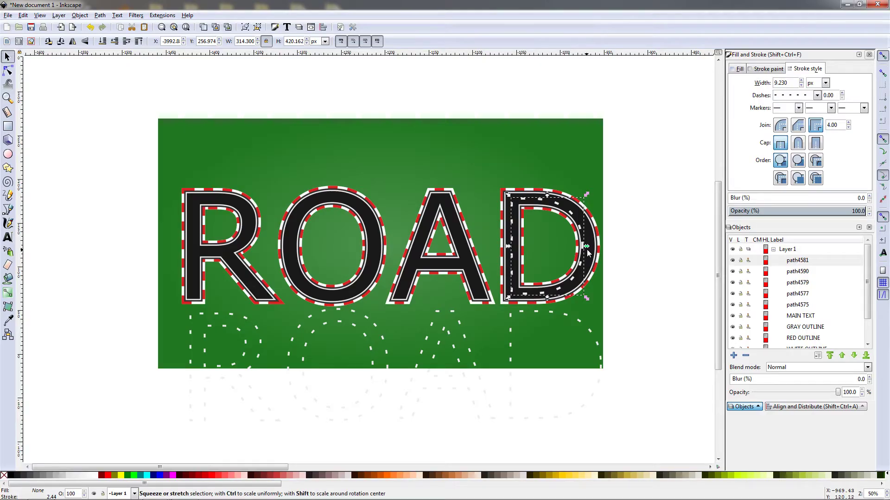
left_click_drag(587, 248, 591, 250)
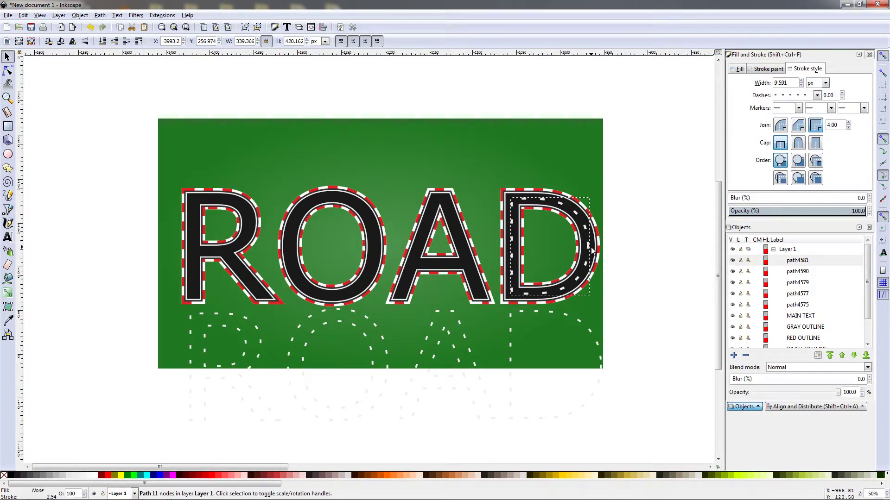
Narrow the inner dashed outline on the main D to about 337 px wide and deselect it
left_click_drag(592, 250, 590, 251)
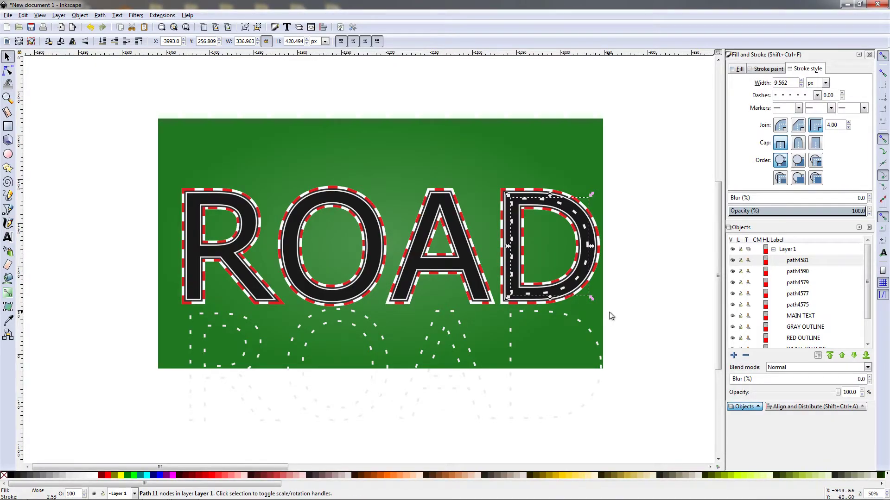
left_click(625, 313)
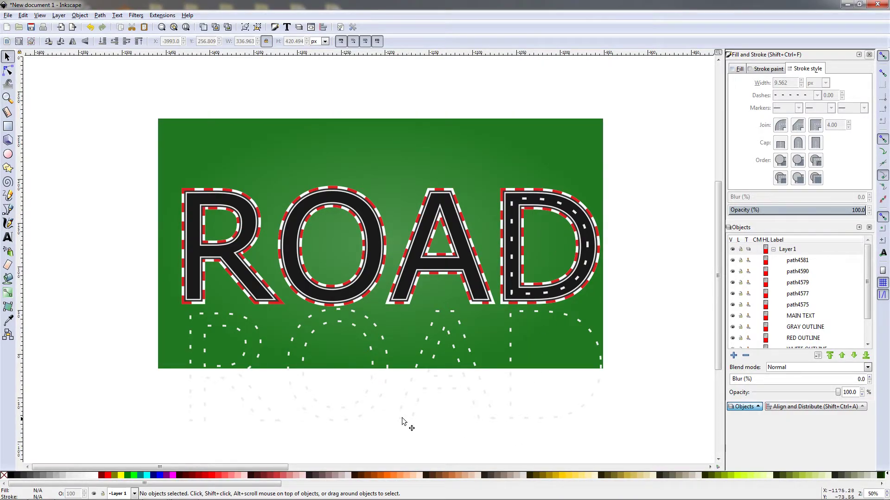
Break the dashed letter O apart into separate outer and inner outlines
left_click(362, 411)
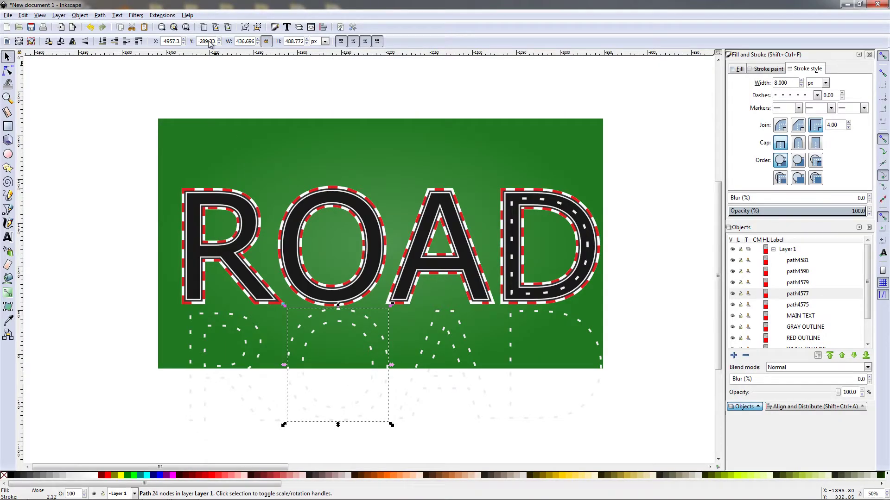
left_click(99, 15)
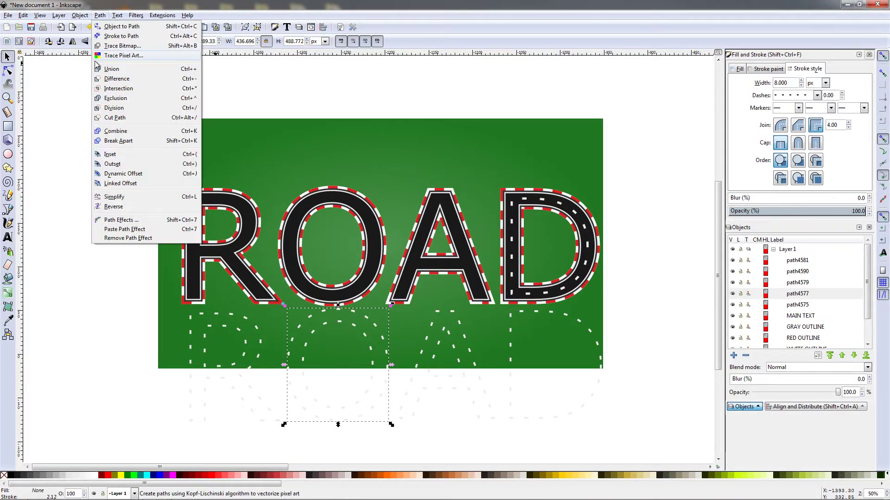
left_click(121, 143)
left_click(350, 442)
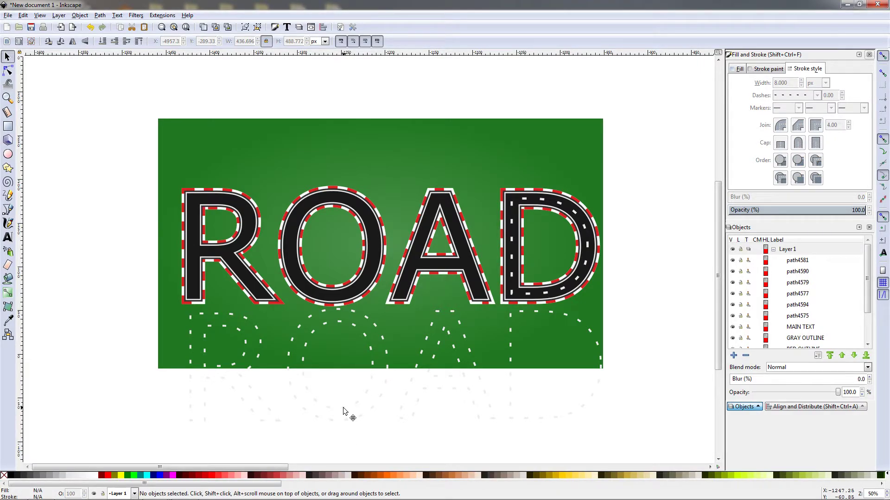
Move the inner dashed outline of the O onto the main O and scale it proportionally to about 348 by 431 px
left_click(337, 284)
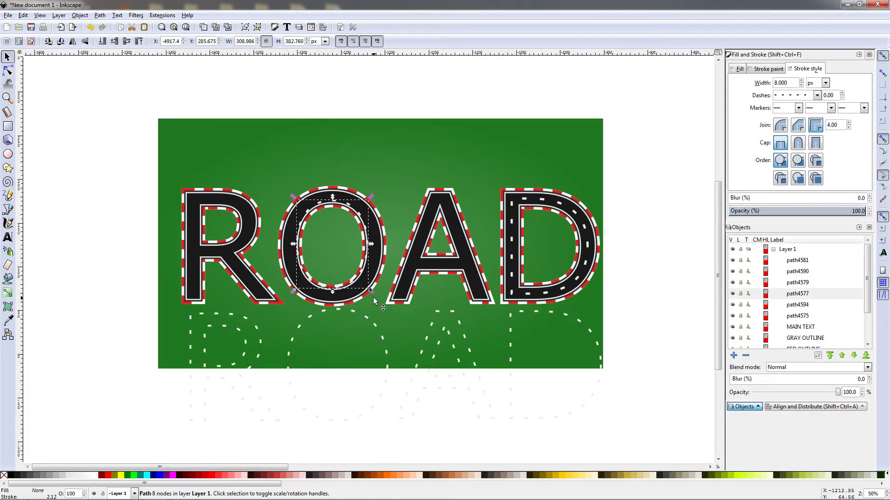
left_click_drag(372, 291, 338, 298)
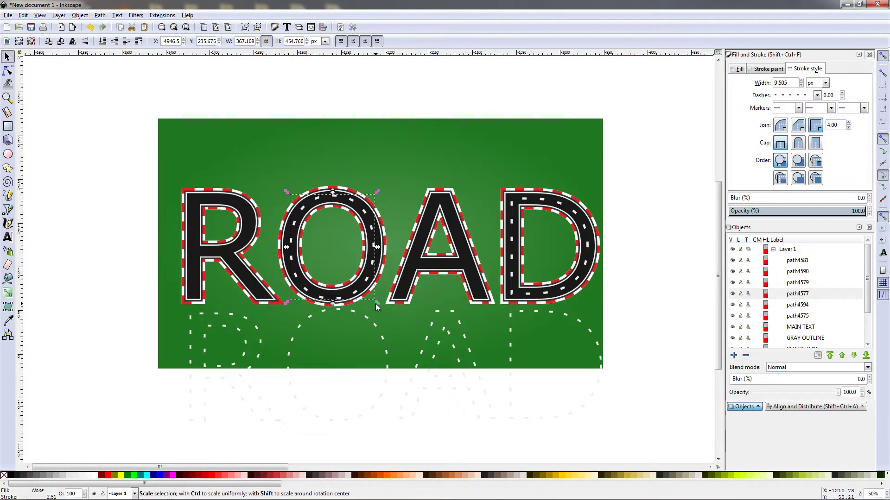
key("comma")
key("comma")
key("comma")
key("comma")
key("comma")
key("comma")
key("comma")
key("comma")
key("comma")
key("comma")
key("comma")
key("comma")
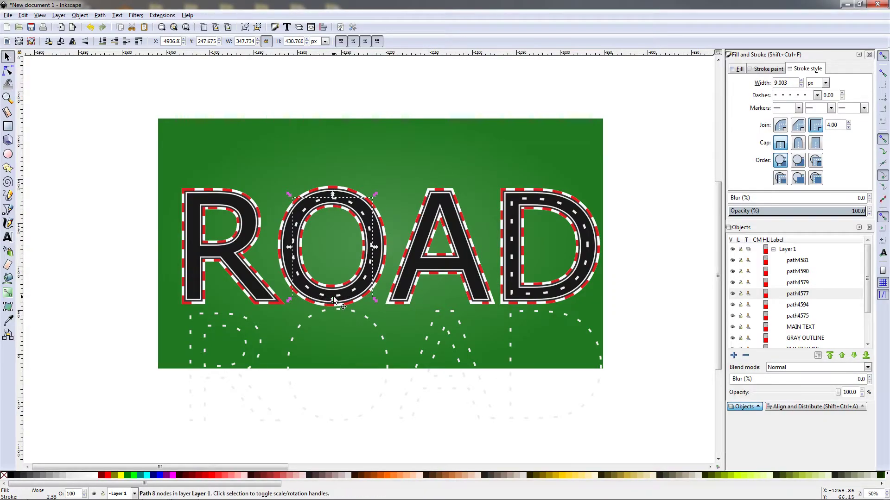
Stretch the O's inner dashed outline to about 376 by 437 px and centre it along the black stroke of the main O
left_click_drag(338, 301, 337, 300)
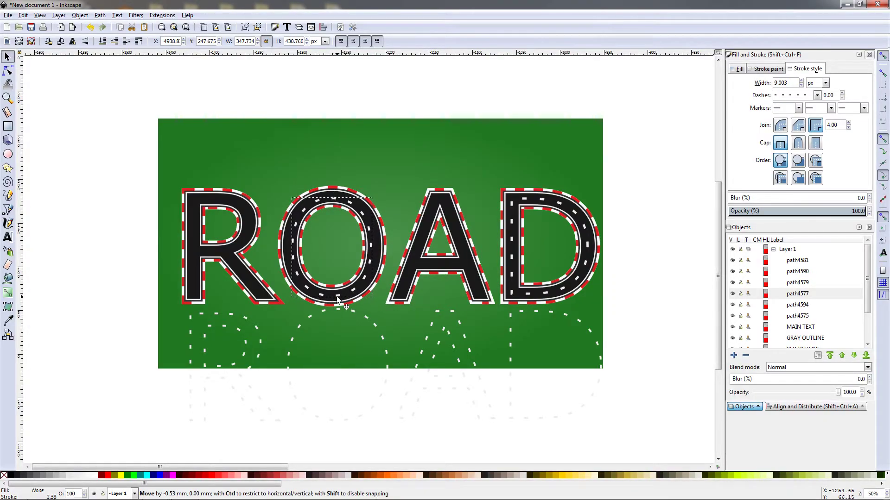
left_click_drag(338, 300, 338, 300)
left_click_drag(333, 195, 333, 192)
left_click_drag(376, 249, 378, 252)
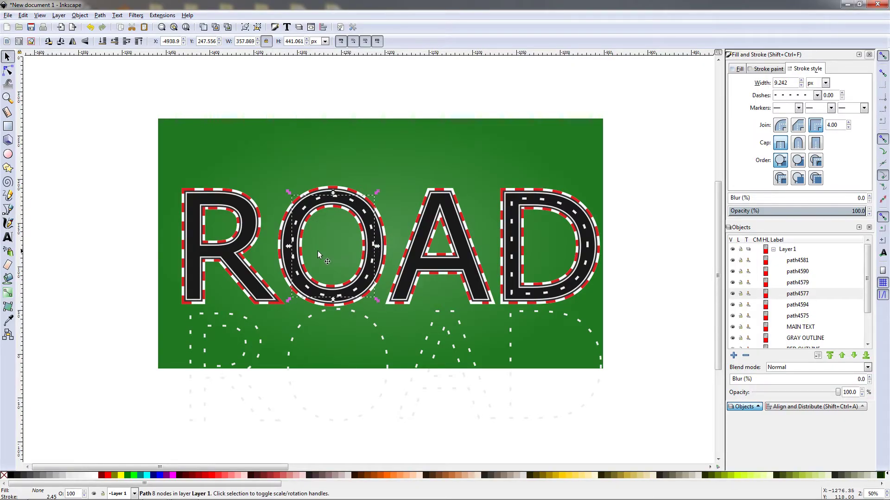
left_click_drag(291, 247, 287, 251)
left_click(393, 448)
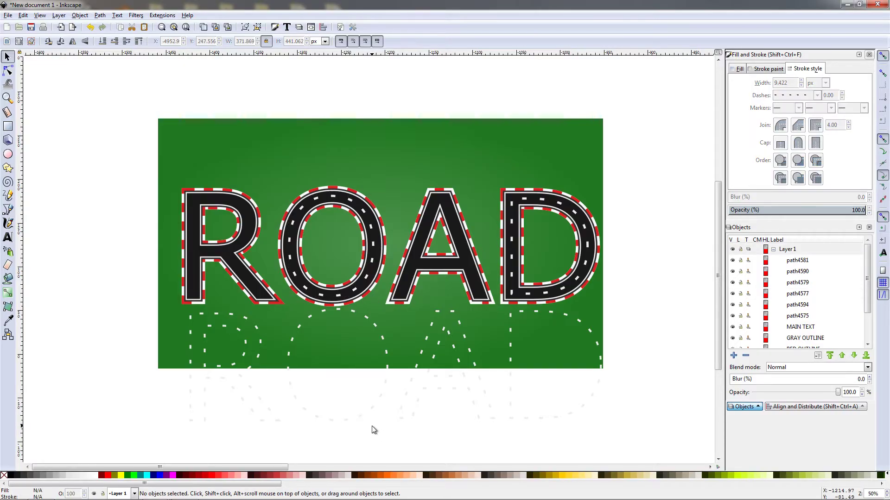
left_click(330, 195)
left_click_drag(330, 197, 331, 195)
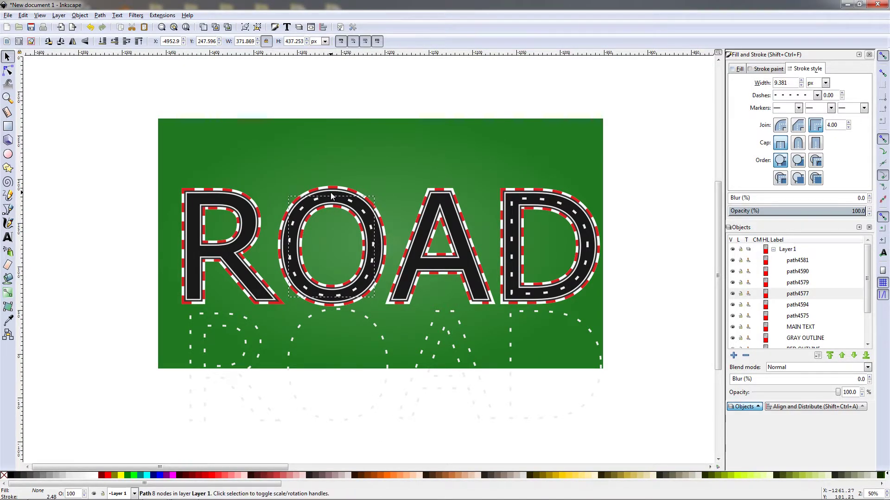
left_click_drag(378, 249, 377, 248)
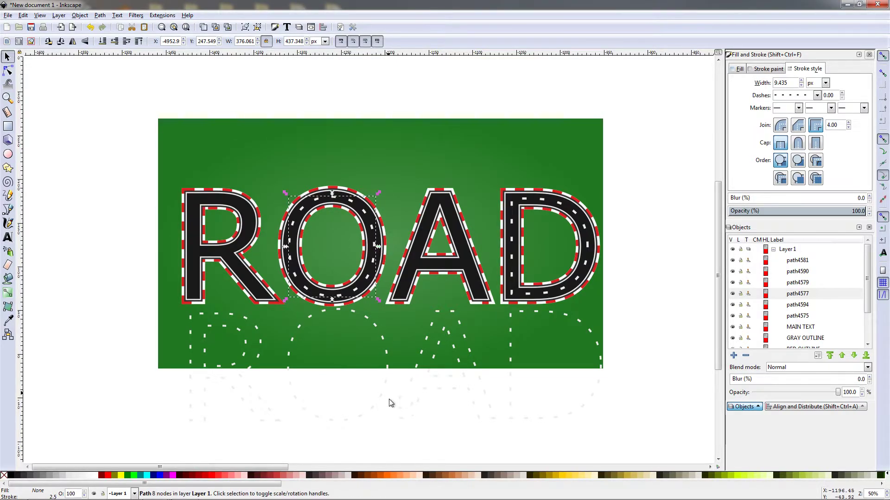
left_click(404, 436)
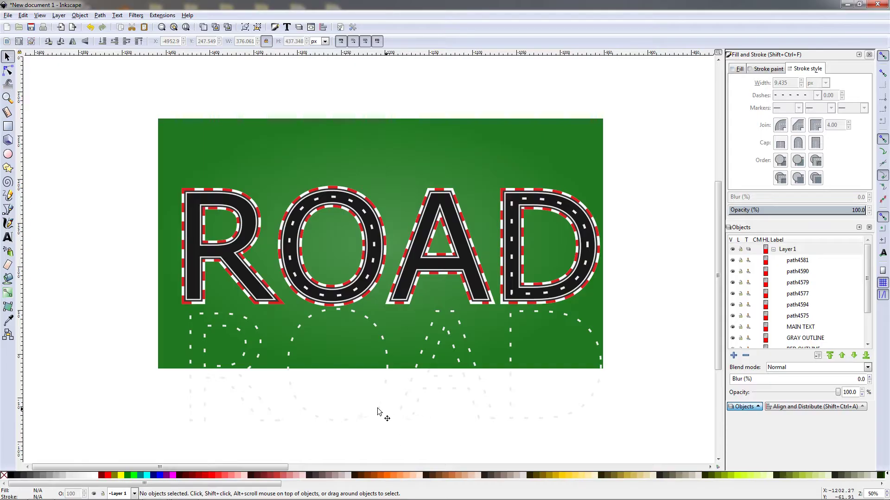
Break the dashed letter R apart into separate outer and inner outlines
left_click(240, 364)
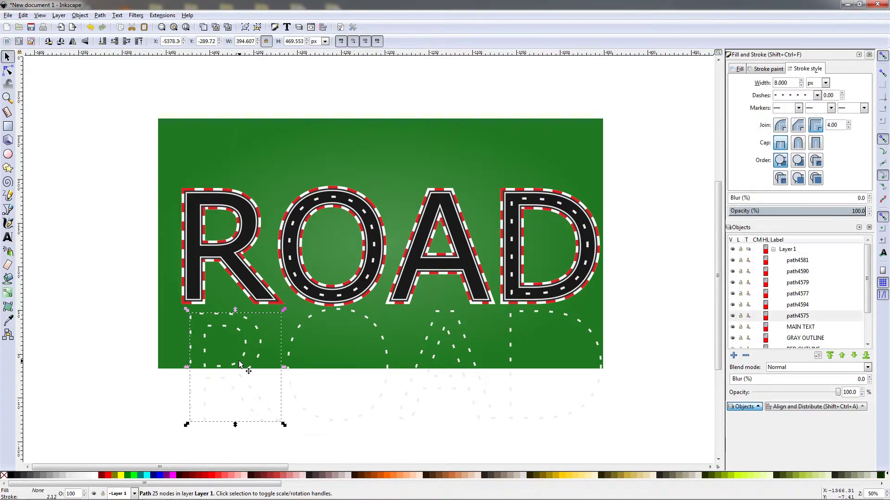
left_click(100, 15)
left_click(115, 132)
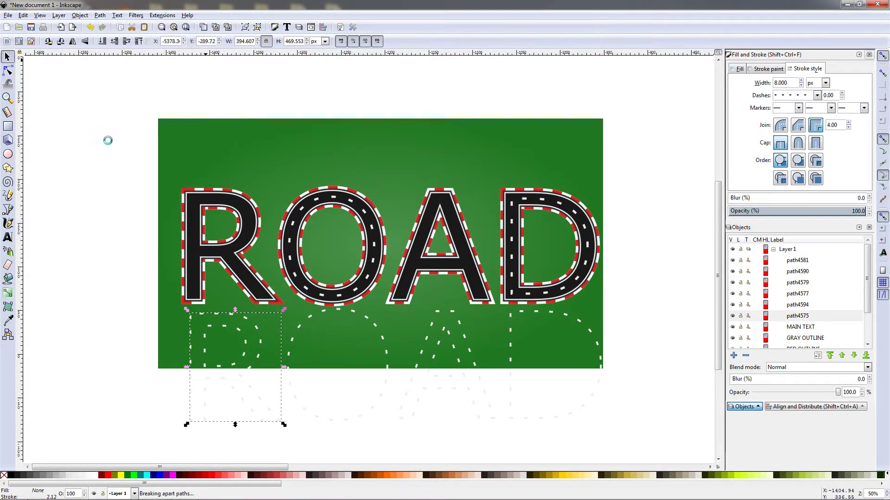
key("Escape")
Place the R's inner dashed outline over the bowl of the main R and enlarge it to about 250 by 246 px
left_click_drag(231, 366, 241, 255)
key("Right")
key("Right")
key("Right")
key("Right")
key("Right")
key("Right")
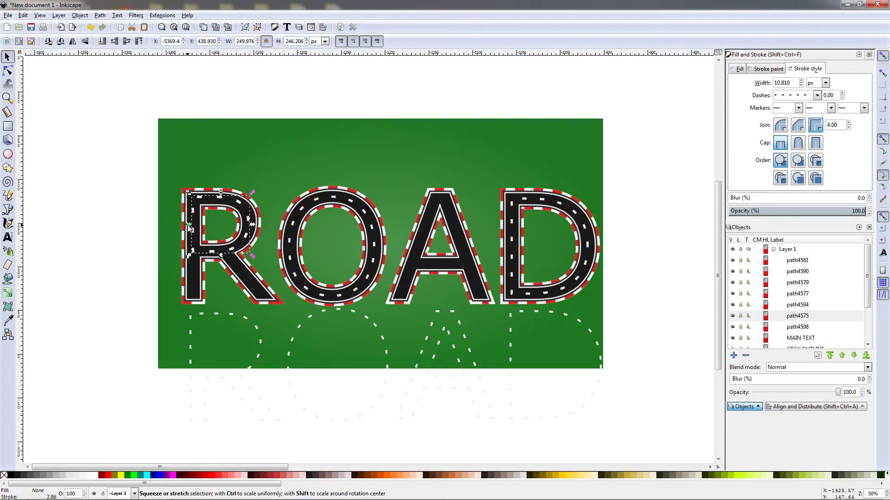
Fit the R's inner dashed outline along the middle of the bowl's black strokes at about 253 by 235 px
left_click_drag(188, 224, 188, 225)
left_click_drag(222, 192, 222, 193)
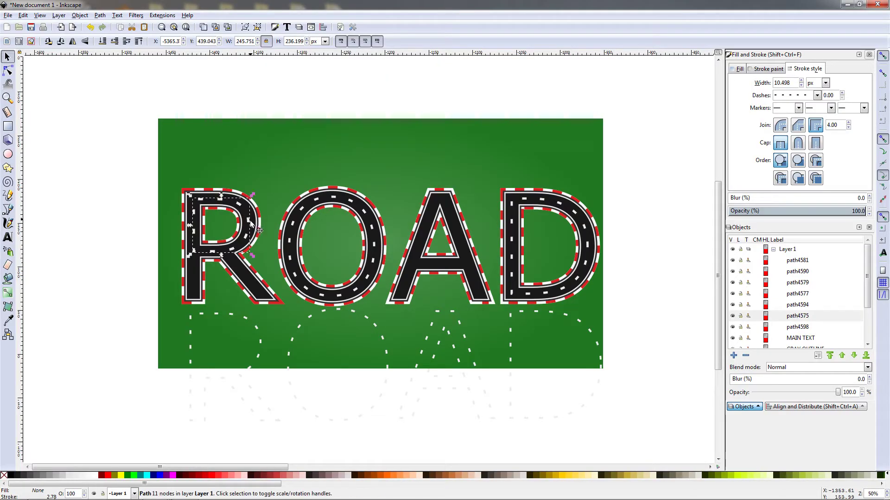
left_click_drag(253, 226, 253, 226)
left_click_drag(222, 256, 222, 255)
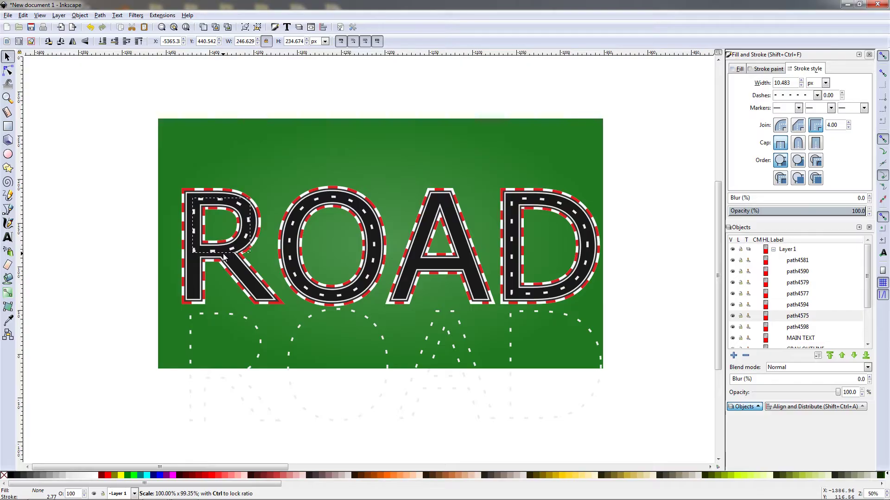
left_click_drag(190, 228, 189, 227)
left_click(101, 262)
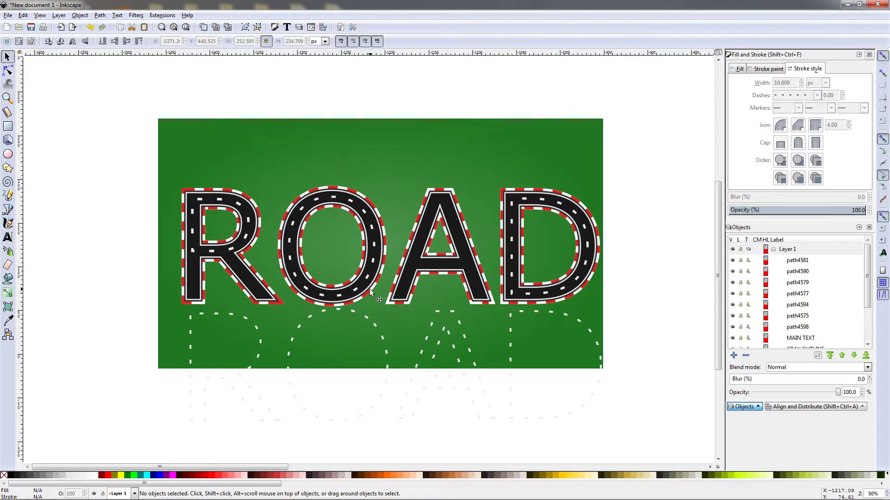
Set the stroke width of the dashed outline inside the D to 8 px
left_click(512, 219)
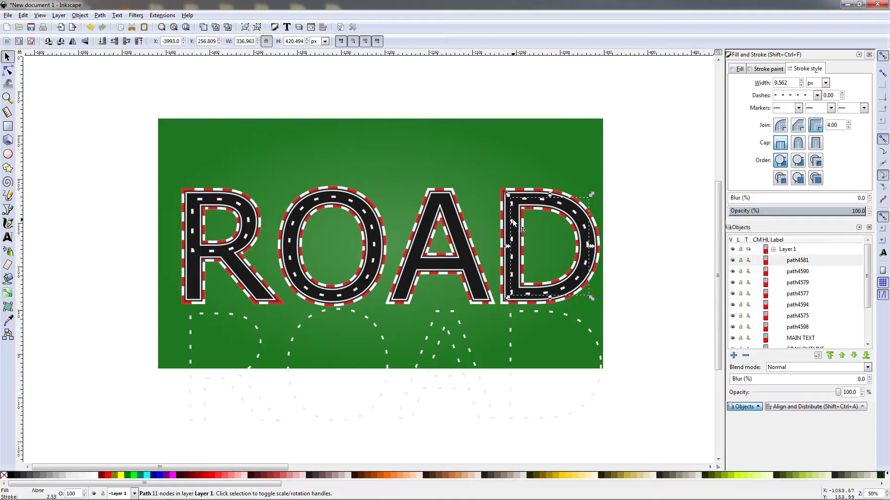
left_click_drag(782, 83, 752, 89)
key("Return")
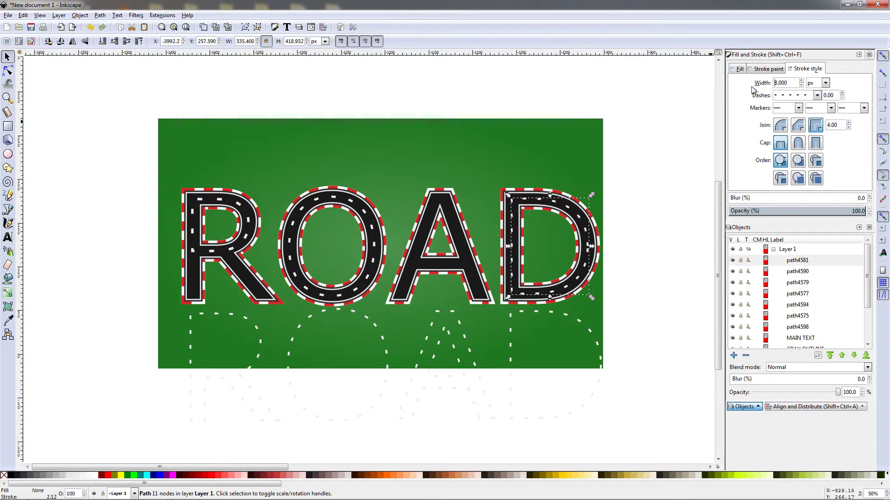
left_click(687, 370)
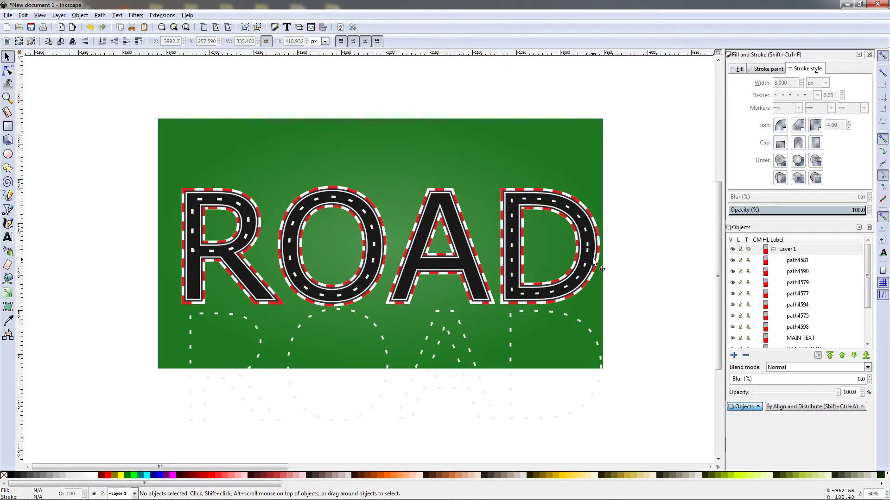
Set the stroke width of the dashed outline inside the O to 8 px
left_click(367, 279)
left_click_drag(795, 84, 753, 84)
type("8")
key("Return")
Set the stroke width of the dashed outline inside the R to 8 px
left_click(237, 252)
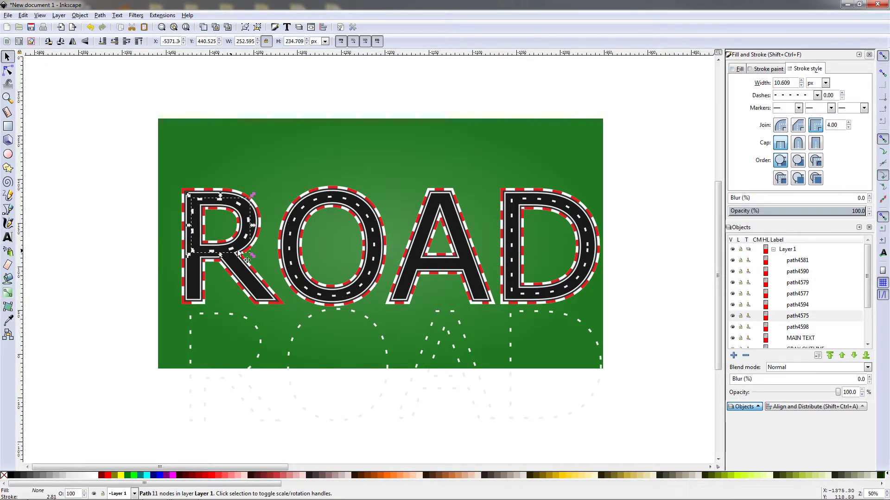
left_click_drag(790, 82, 741, 88)
type("8")
key("Return")
left_click(85, 222)
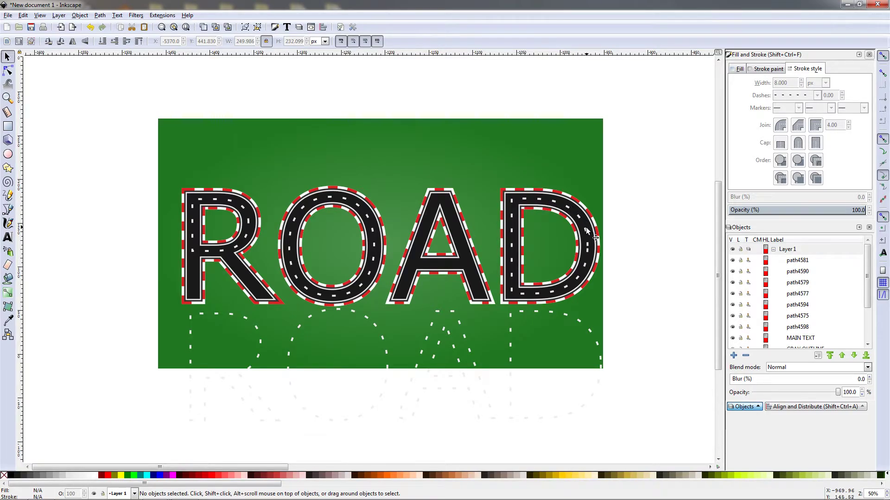
Break the dashed letter A apart into separate outer and inner outlines
left_click(477, 408)
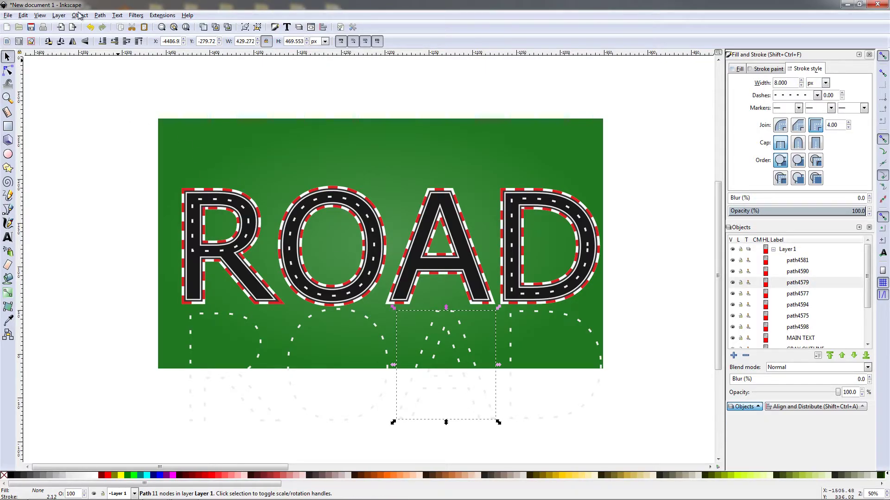
left_click(96, 17)
left_click(112, 139)
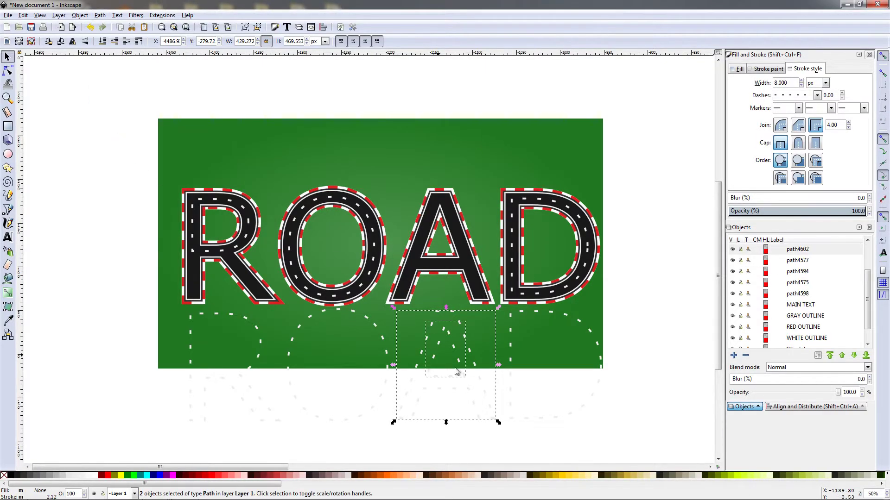
left_click(474, 442)
Move the A's inner dashed triangle onto the main A and resize it to about 275 by 342 px along the black strokes
mouse_move(462, 375)
left_mouse_down()
mouse_move(445, 299)
mouse_move(460, 267)
mouse_move(485, 284)
left_mouse_up()
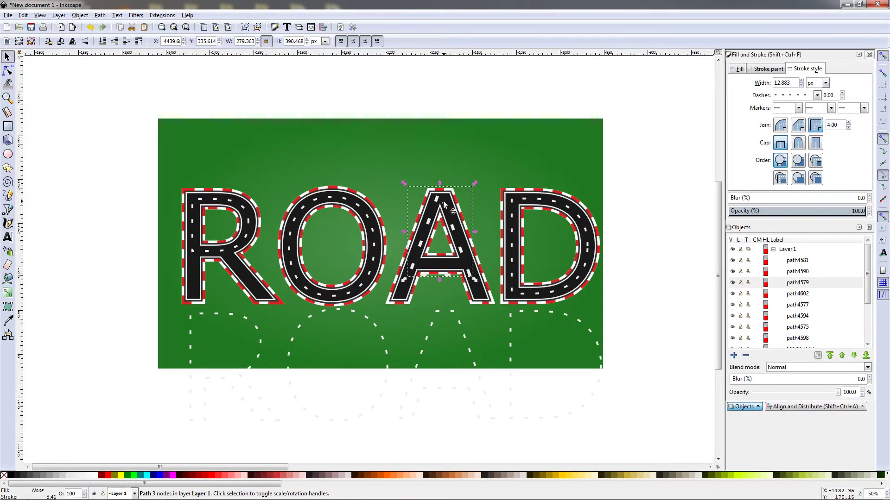
left_click_drag(475, 279, 445, 267)
left_click_drag(468, 231, 474, 230)
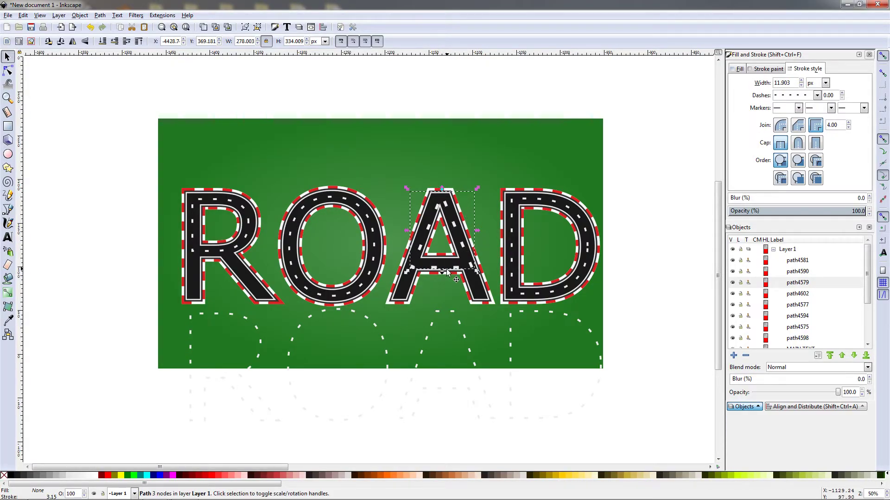
left_click_drag(438, 271, 432, 265)
left_click_drag(440, 187, 441, 189)
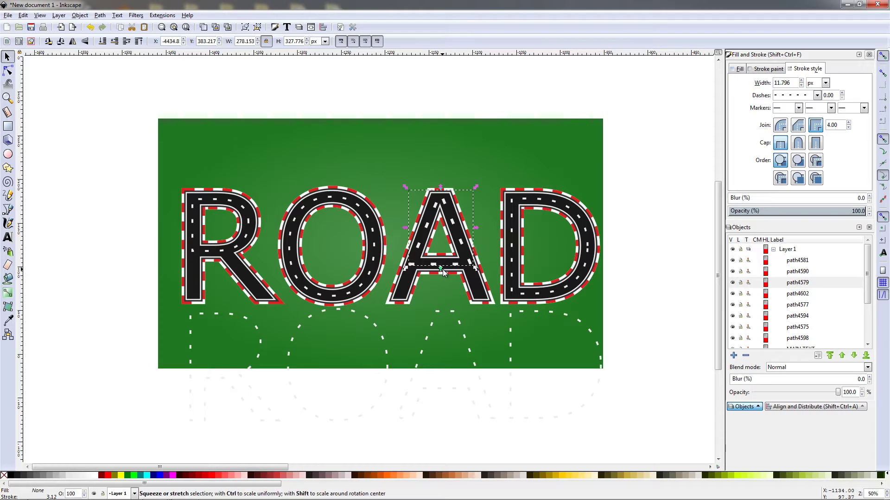
left_click_drag(475, 228, 473, 227)
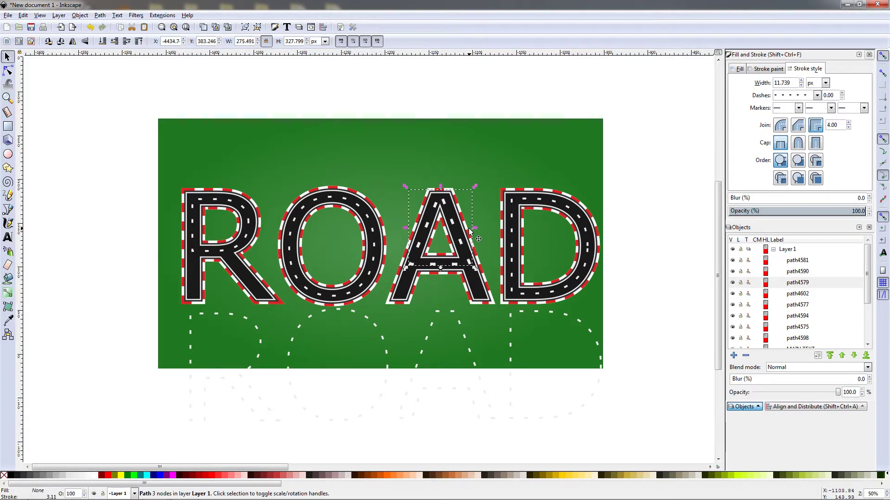
left_click_drag(440, 189, 441, 187)
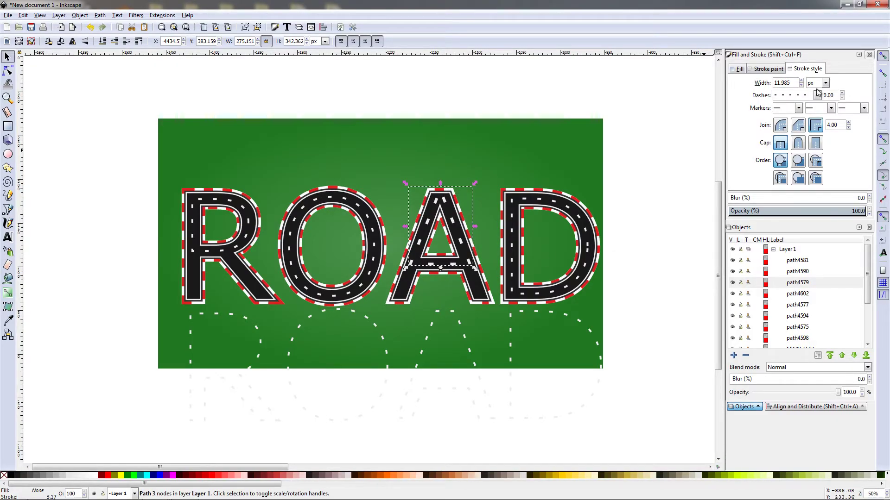
Set the dashed triangle's stroke width to 8 px, and refit it inside the A at about 277 by 335 px
left_click_drag(792, 84, 711, 80)
key("Return")
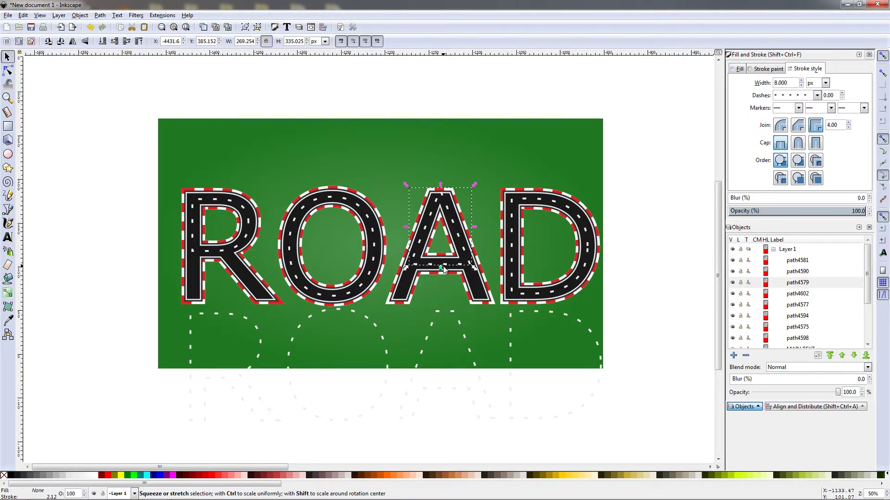
left_click_drag(446, 263, 445, 265)
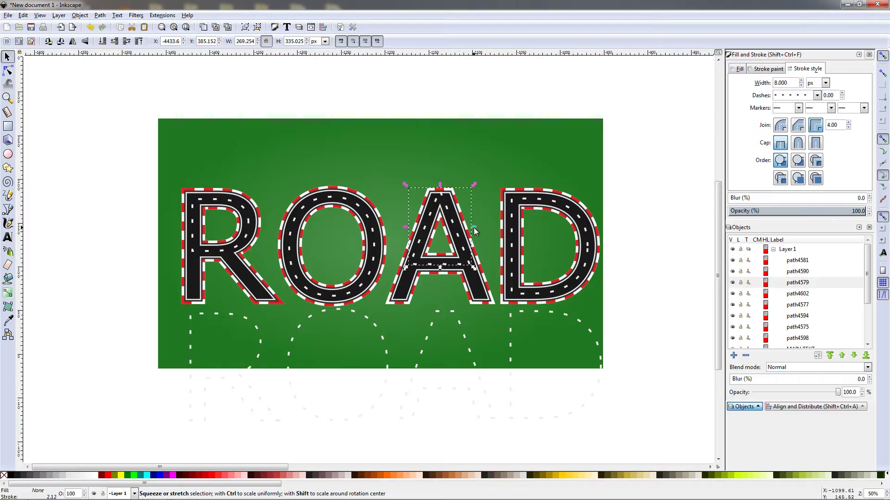
left_click_drag(474, 228, 476, 228)
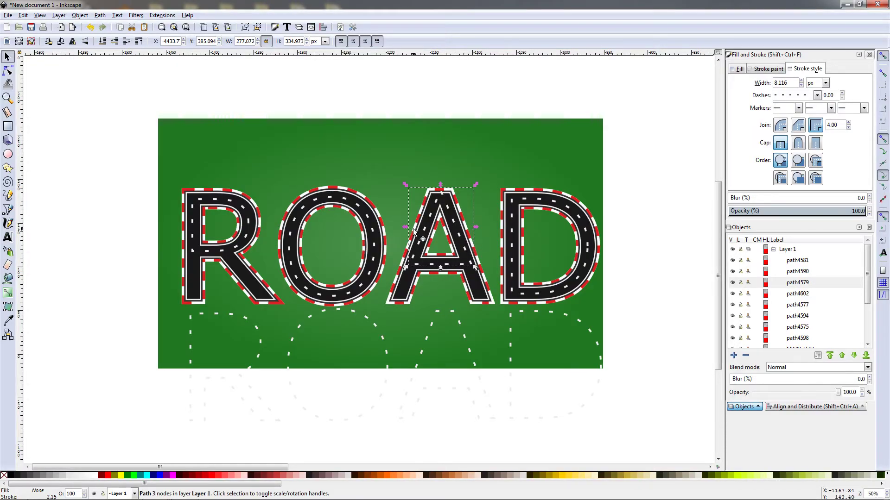
Widen the dashed triangle inside the A to about 281 px and set its stroke width to 8 px
left_click_drag(406, 228, 404, 229)
left_click(527, 103)
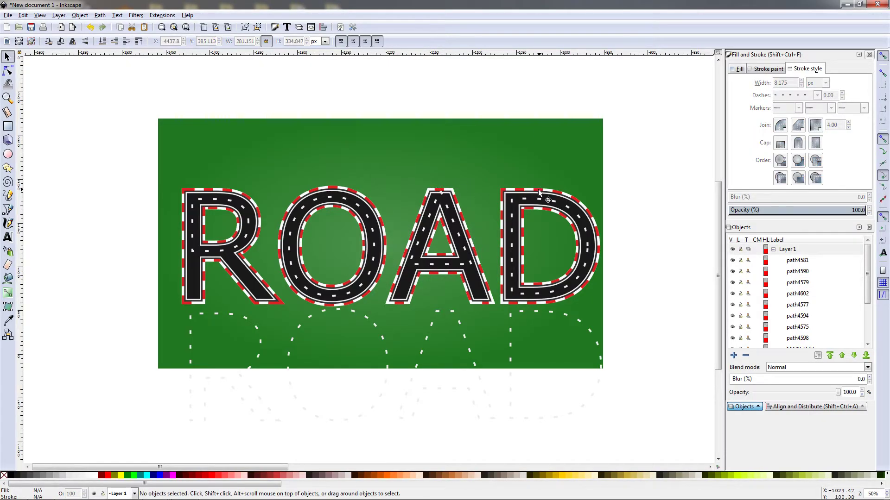
left_click(463, 243)
double_click(780, 83)
type("8")
key("Return")
left_click(664, 276)
Delete the four leftover dashed letter outlines below the main ROAD text
left_click(268, 425)
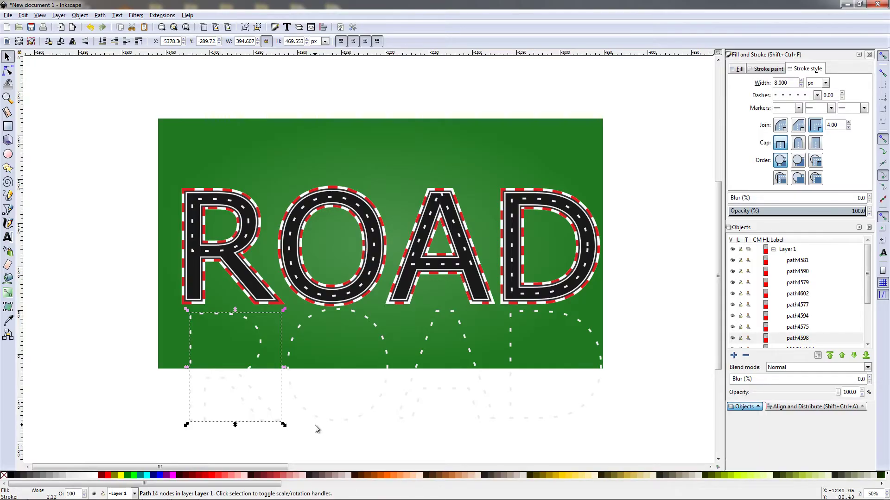
key("Delete")
left_click(330, 421)
key("Delete")
left_click(397, 422)
key("Delete")
left_click(520, 422)
key("Delete")
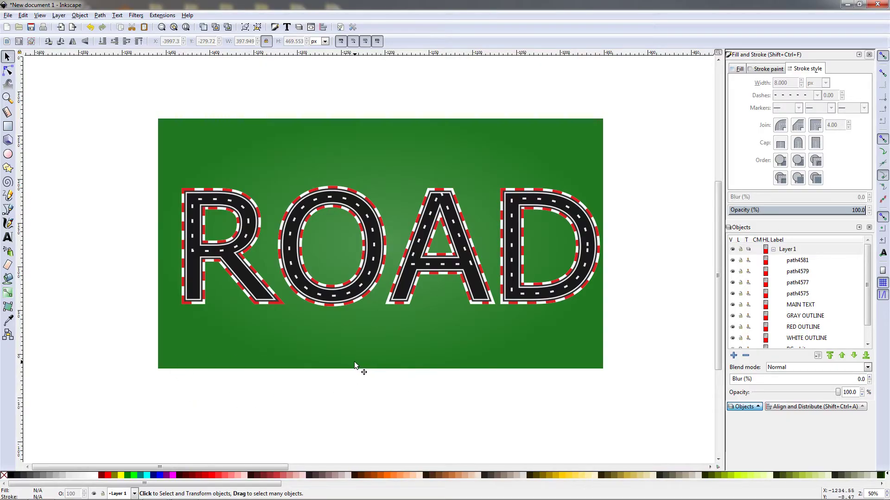
Draw a straight vertical line about 49 mm long along the centre of the R's lower stem, ending at the middle junction
left_click(6, 211)
scroll(189, 303, "up", 1)
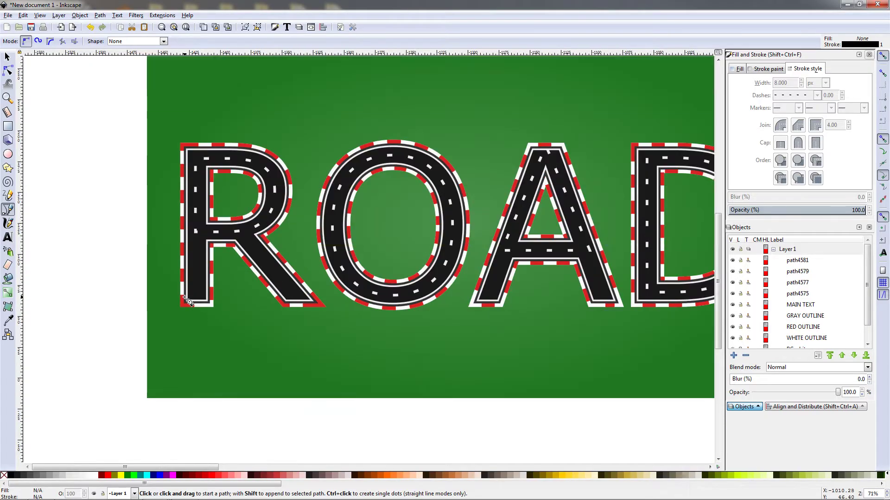
left_click(196, 294)
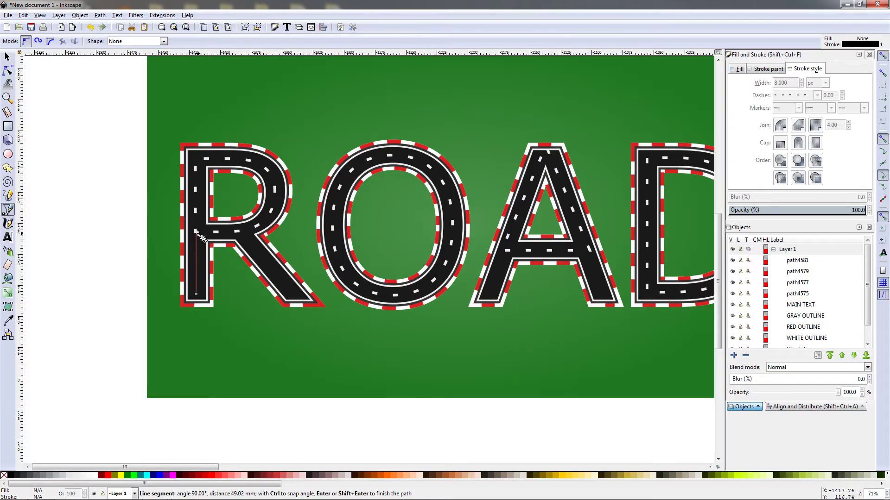
left_click(196, 232)
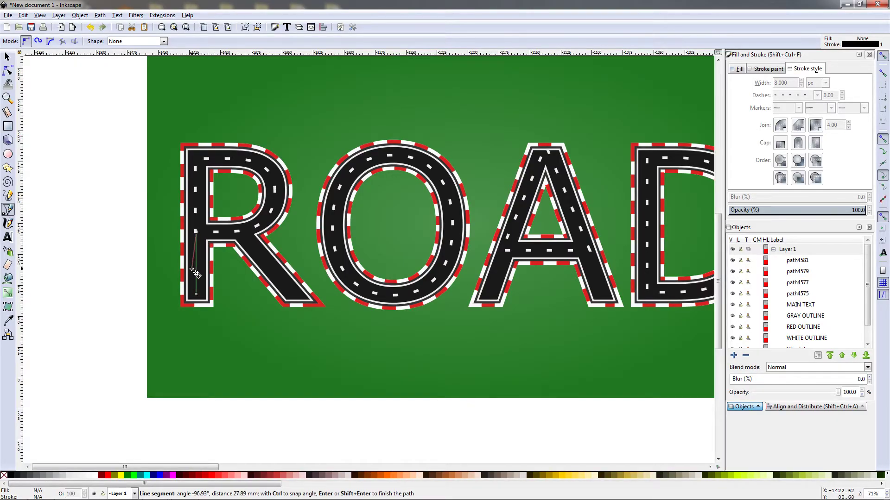
key("Return")
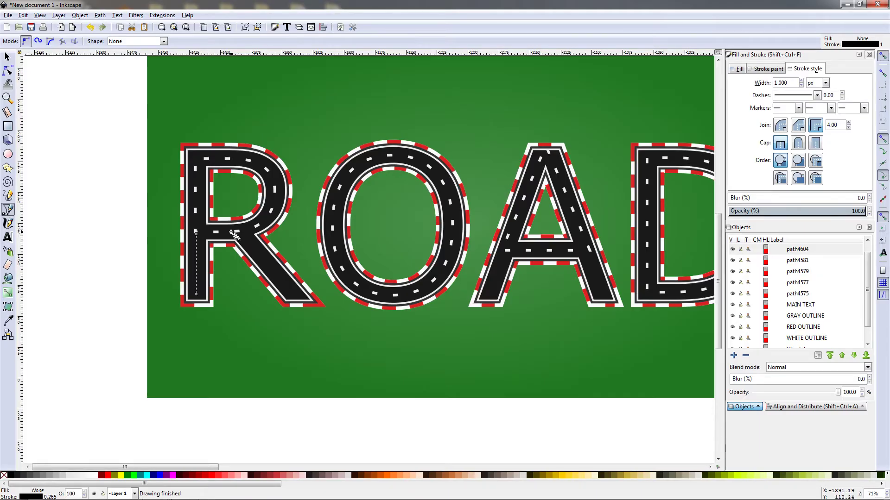
Give the R's stem line an 8 px white stroke with the same widely spaced dash pattern as the other lane markings
left_click_drag(789, 84, 728, 87)
type("3")
key("Return")
left_click(778, 67)
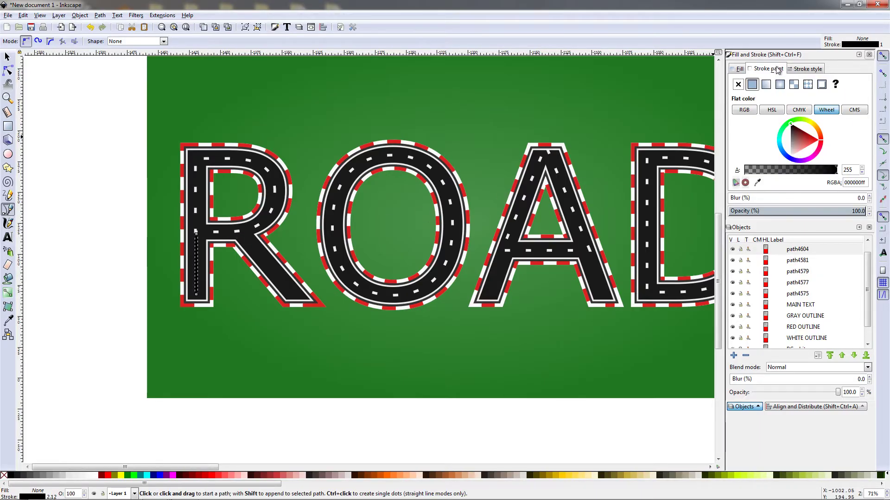
left_click(814, 69)
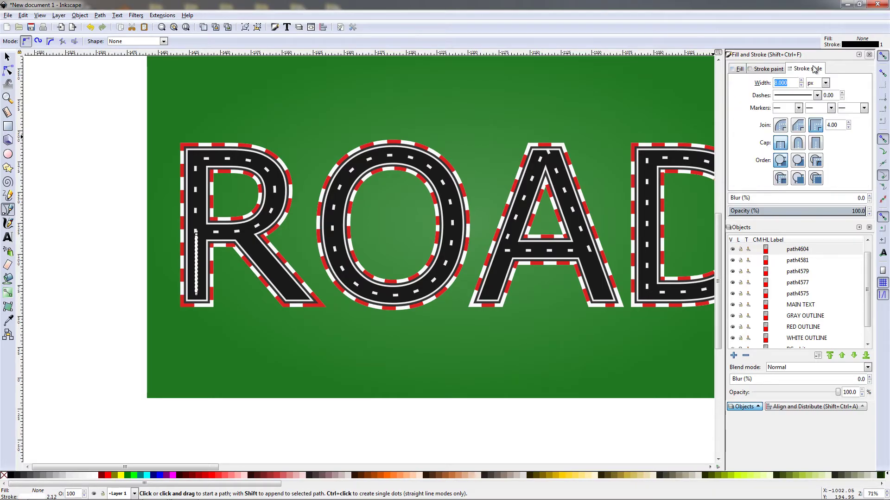
left_click(816, 95)
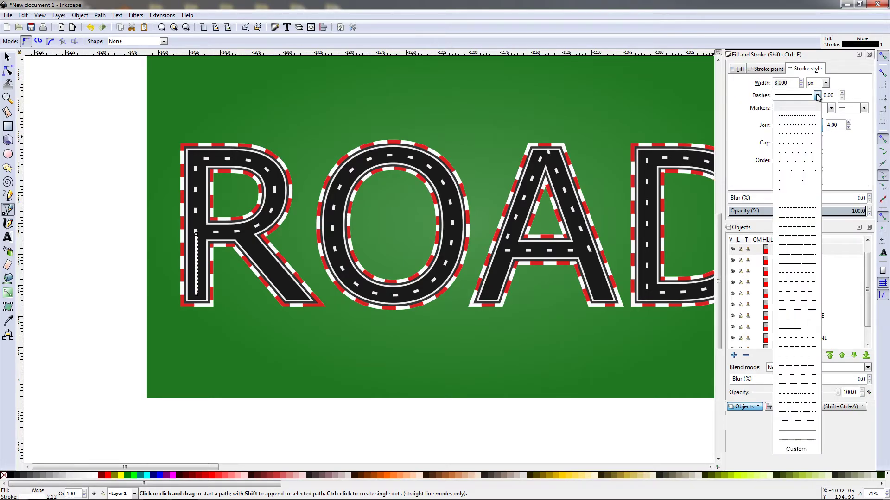
left_click(803, 358)
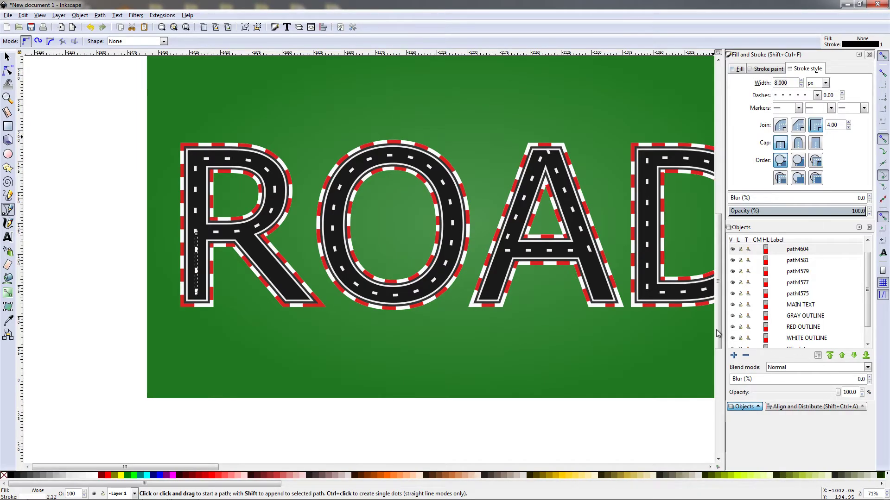
left_click(7, 56)
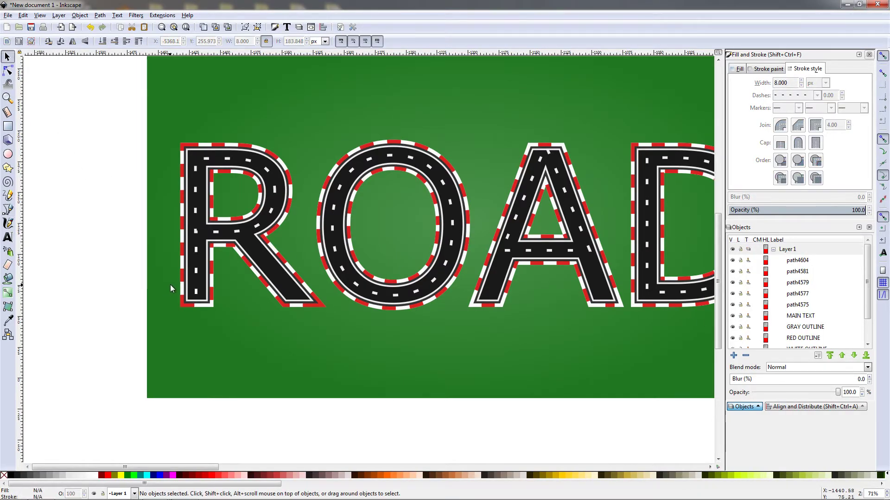
left_click(196, 258)
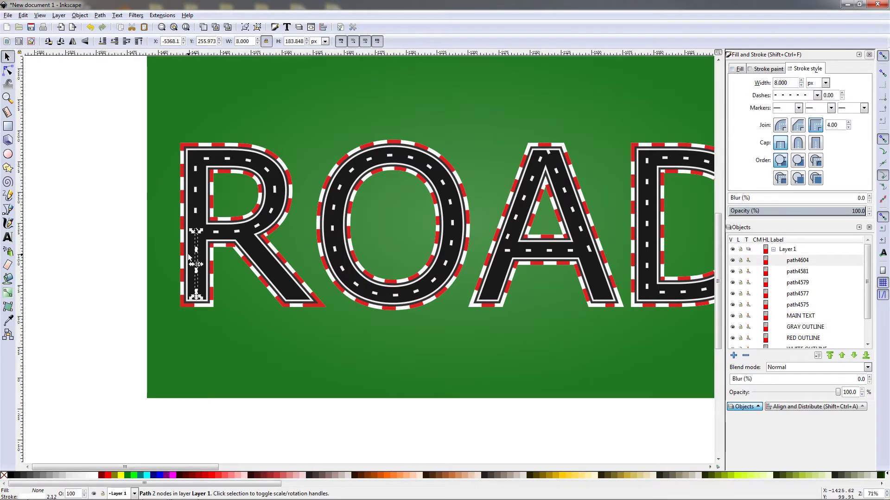
left_click(198, 216)
key("Escape")
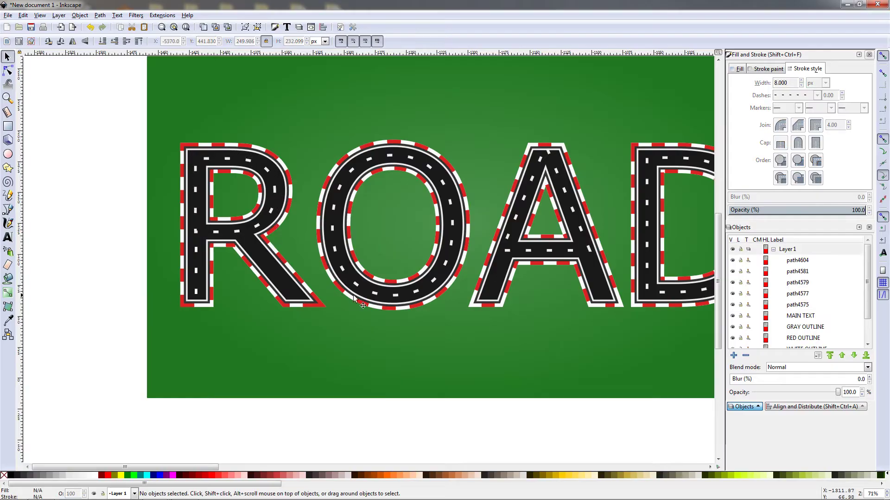
scroll(376, 273, "right", 5)
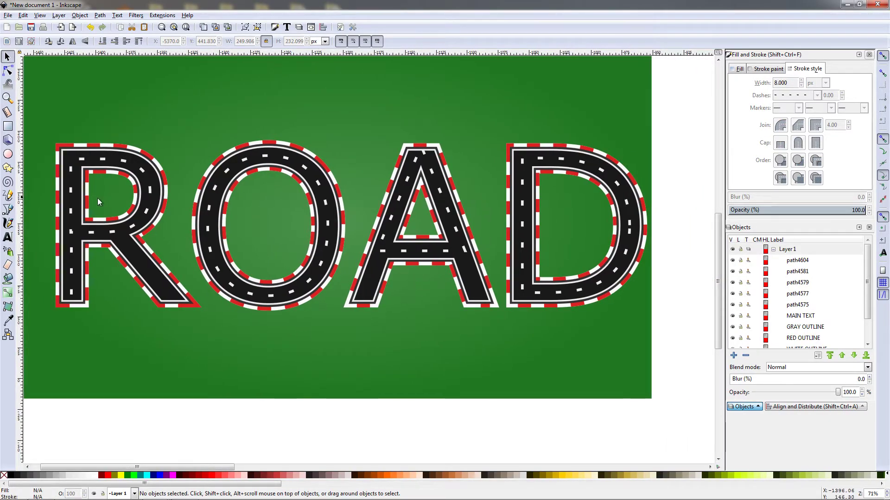
left_click(9, 209)
left_click(364, 297)
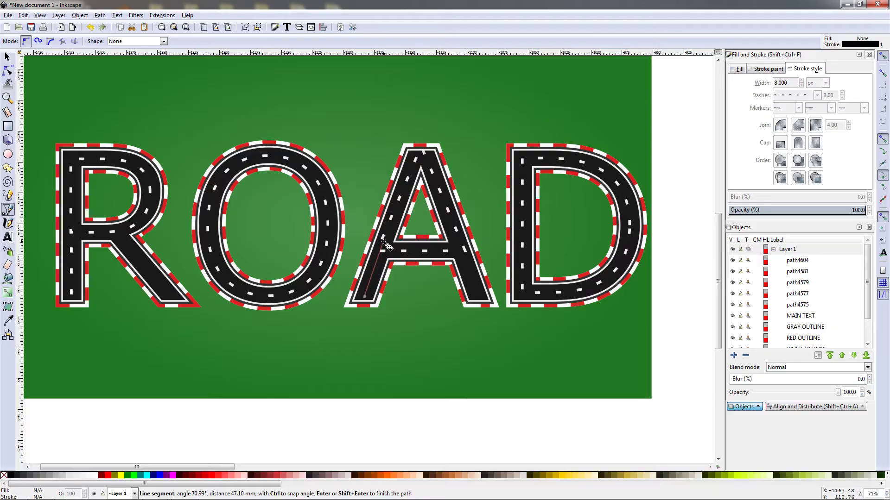
left_click(384, 241)
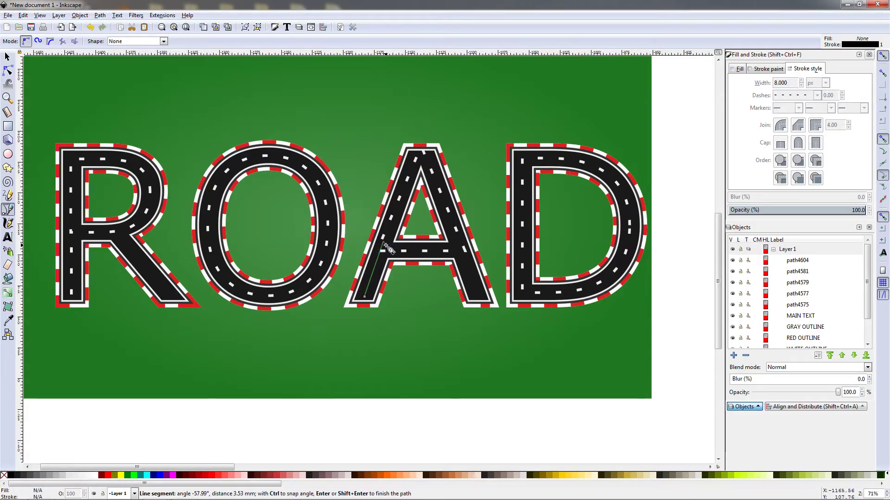
key("Escape")
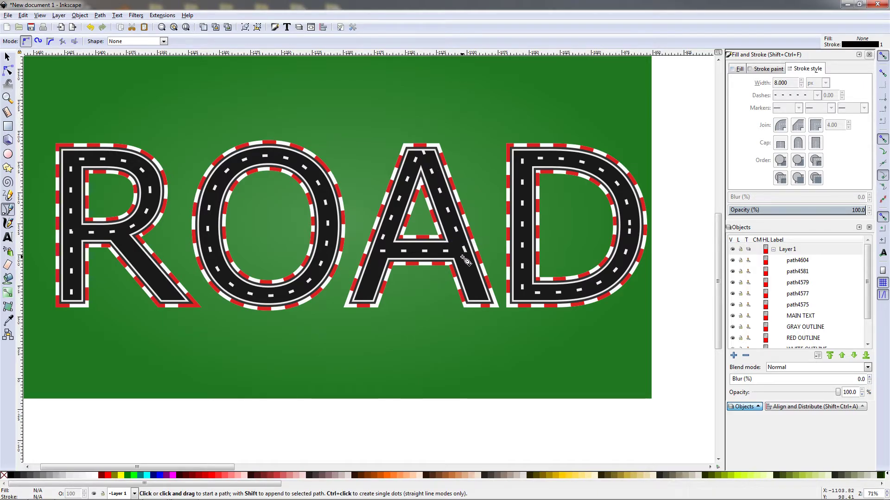
Delete the dashed triangle inside the letter A
left_click(8, 57)
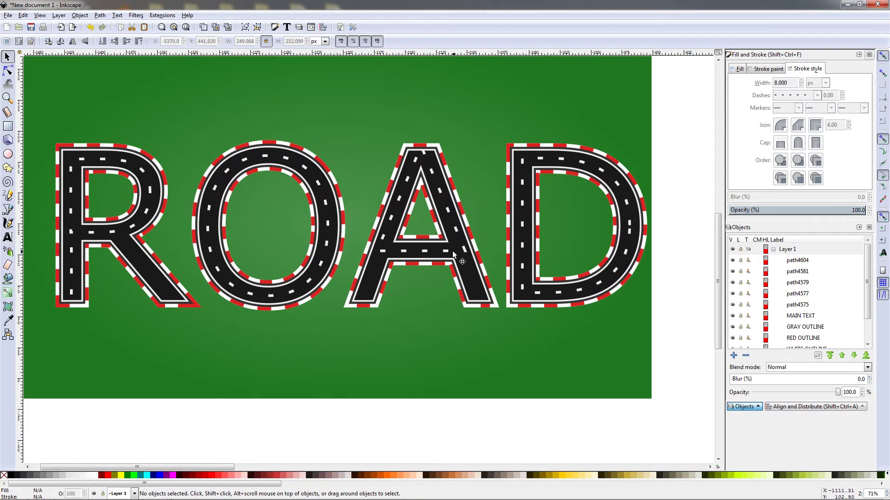
left_click(447, 253)
key("Delete")
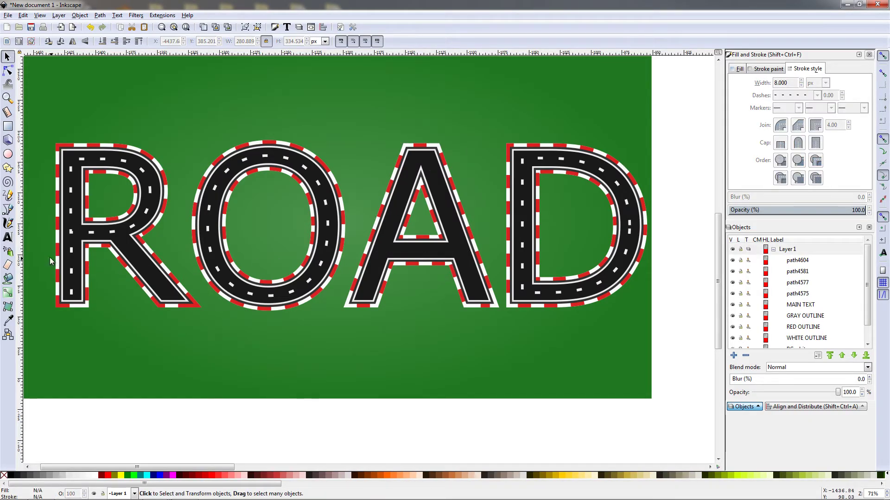
Draw an open path centred in the A, up the left leg, across a short flat top and down the right leg
left_click(7, 209)
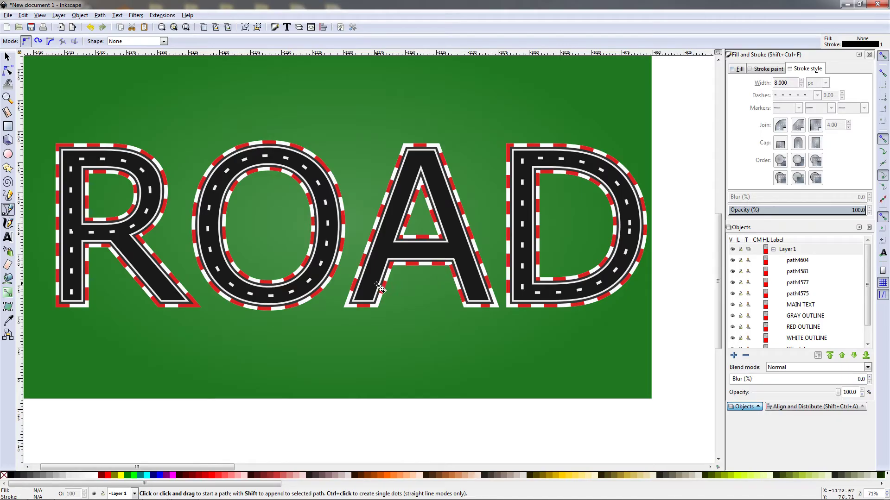
left_click(366, 294)
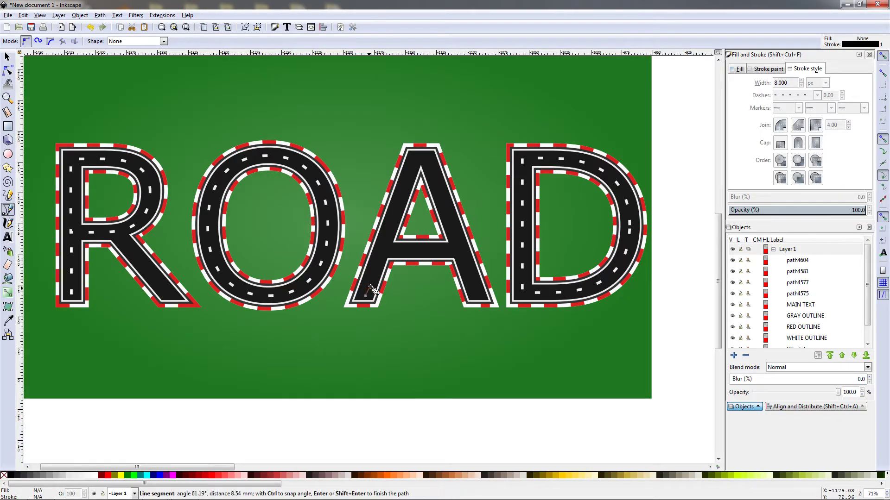
left_click(415, 157)
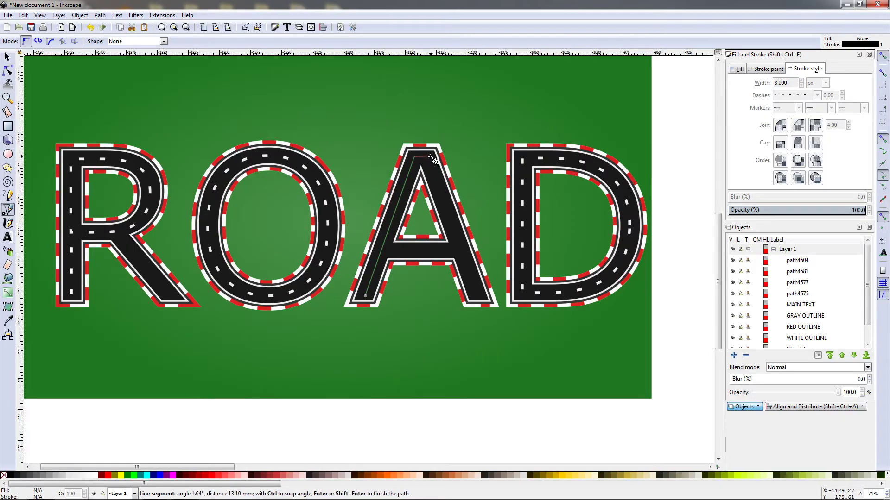
left_click(429, 158)
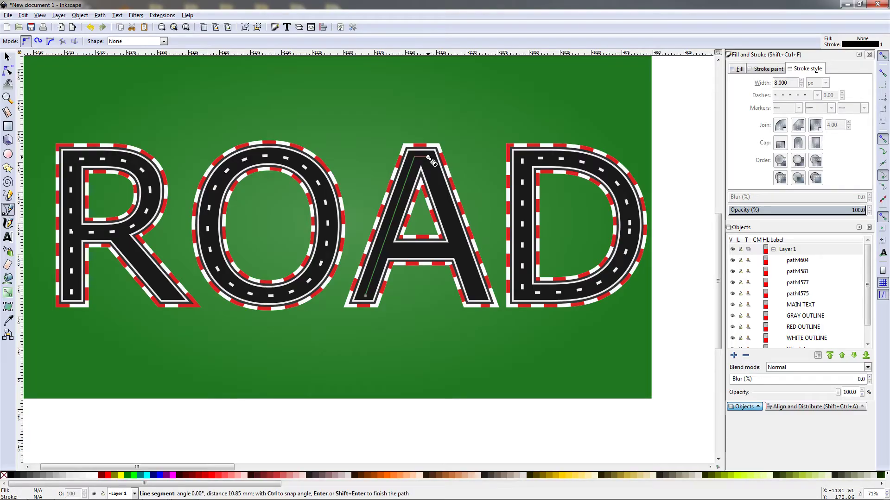
double_click(477, 295)
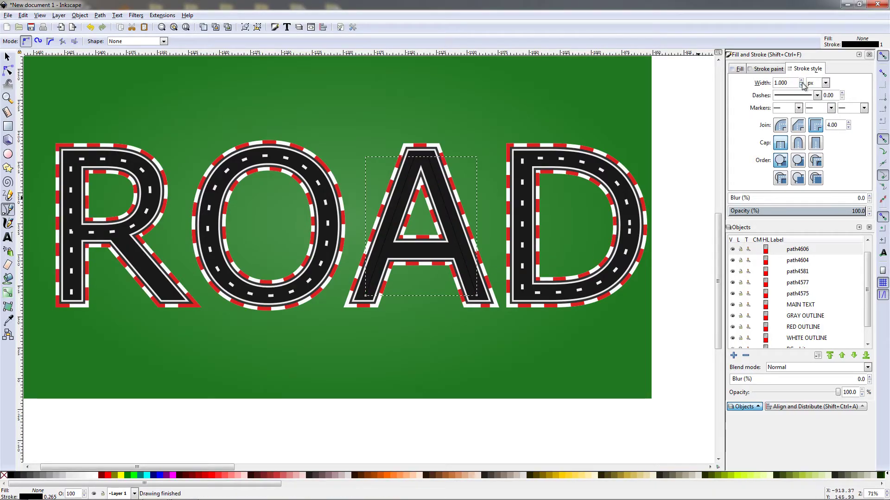
Style the A's leg path with an 8 px white (ffffffff) stroke and the widely spaced dash pattern of the lane markings
type("8")
key("Return")
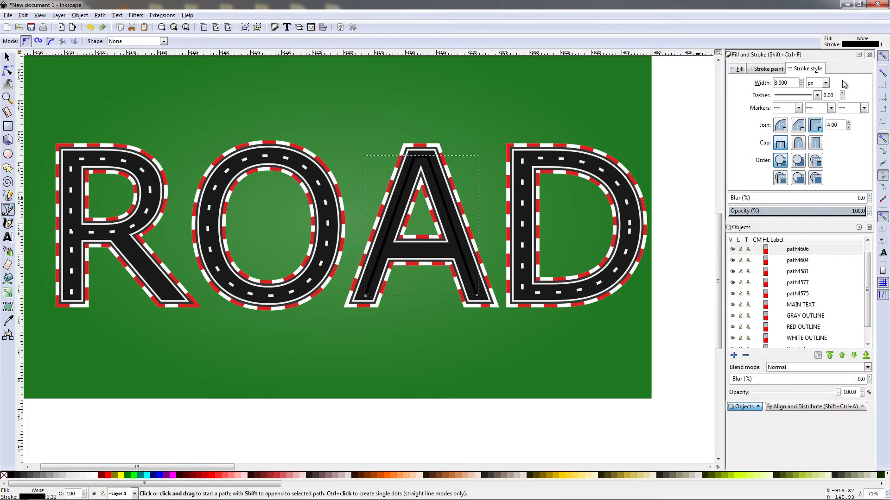
left_click(779, 72)
left_click_drag(790, 130, 780, 183)
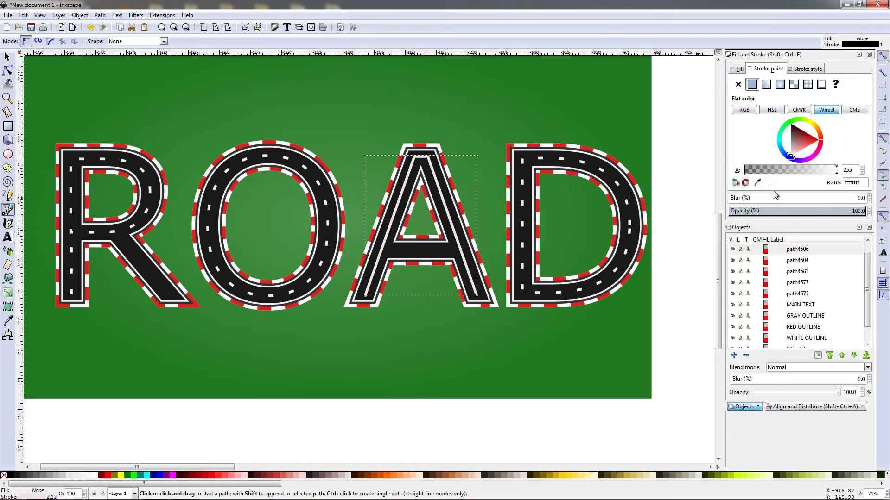
left_click(809, 69)
left_click(816, 96)
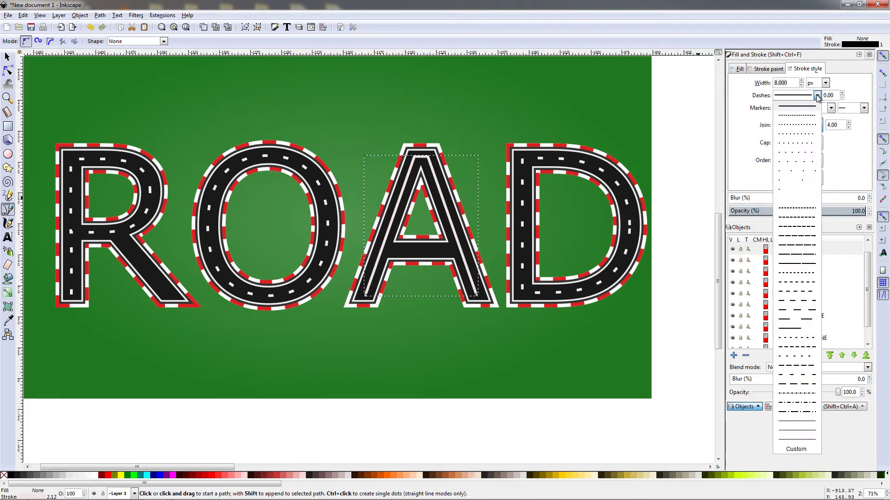
left_click(796, 357)
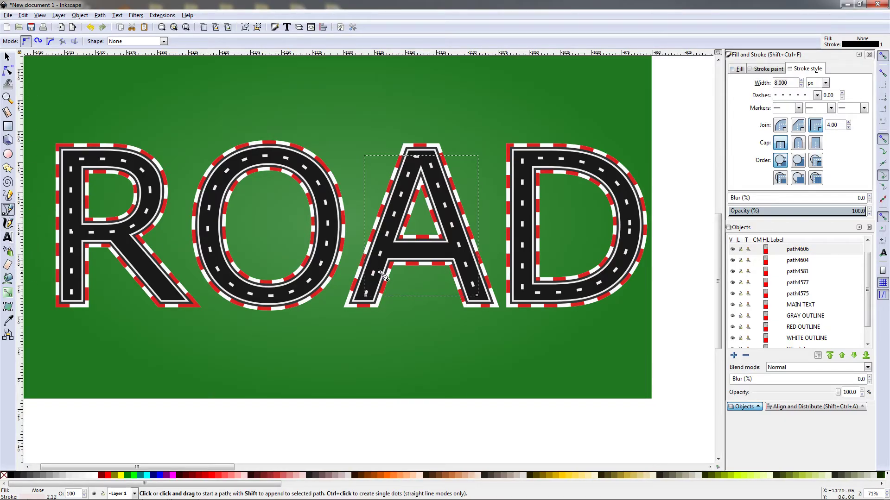
Draw a straight horizontal line along the centre of the A's crossbar between its two legs
left_click(387, 251)
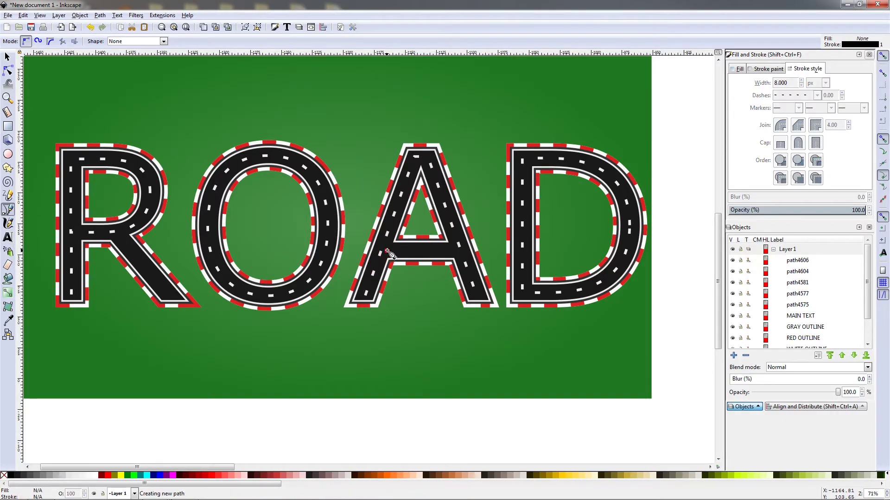
left_click(454, 251)
key("Return")
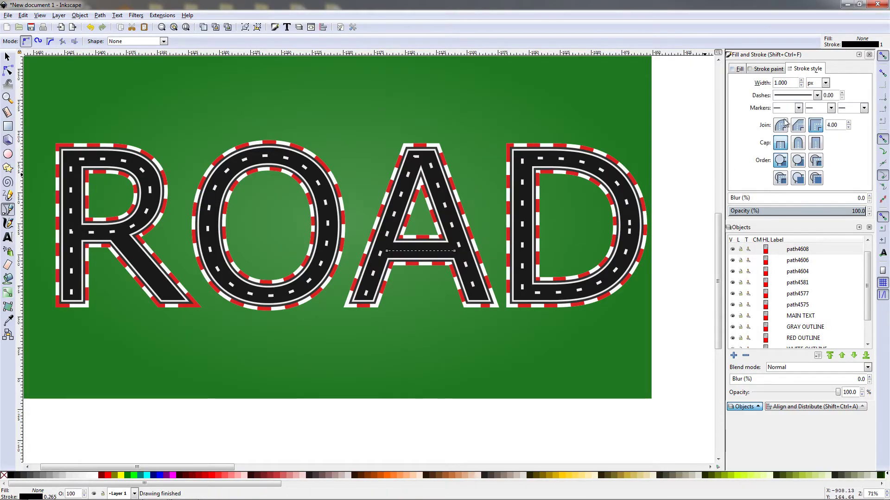
Set the A's crossbar line to an 8 px stroke with the lane-marking dash pattern and white color (ffffffff)
left_click_drag(791, 83, 727, 88)
type("8")
key("Return")
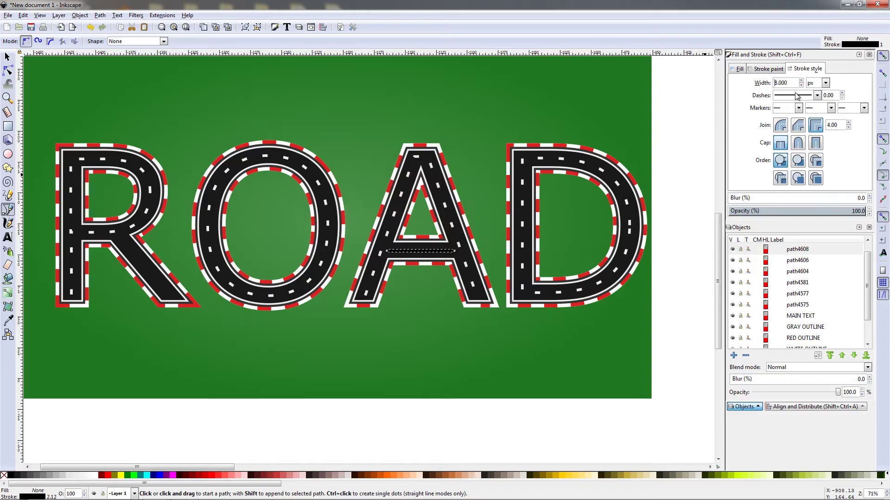
left_click(817, 97)
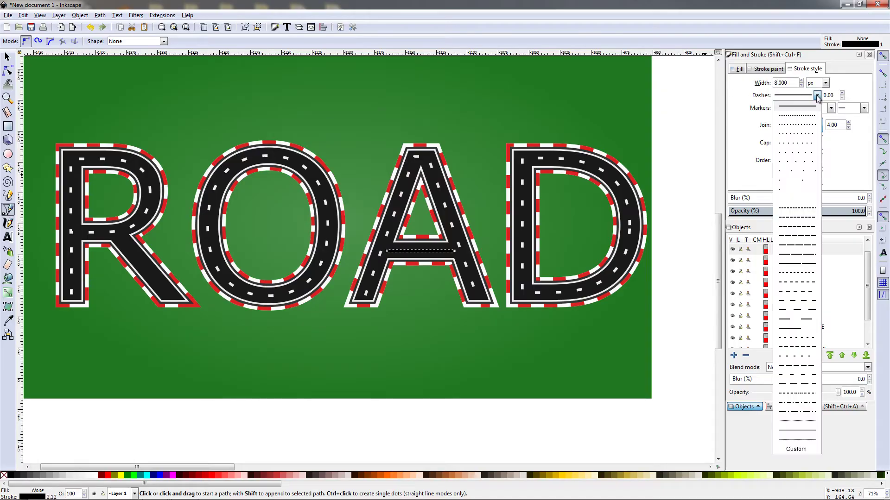
left_click(785, 359)
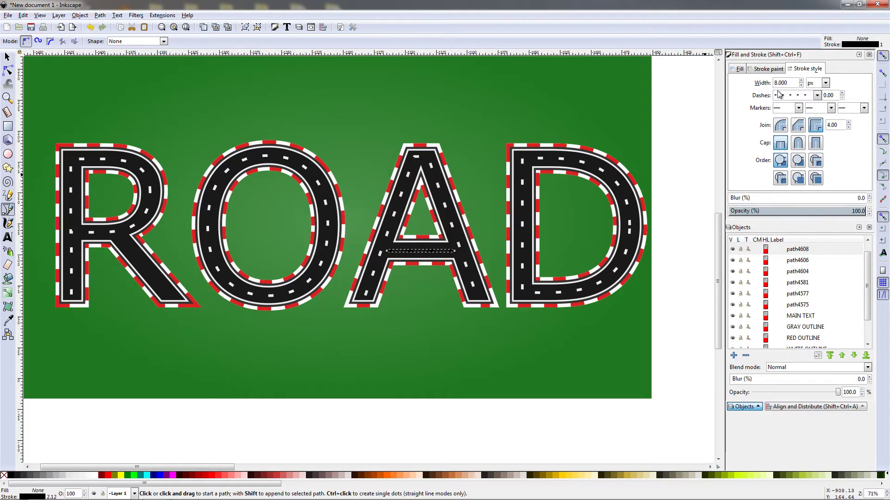
left_click(768, 69)
left_click_drag(791, 124, 791, 156)
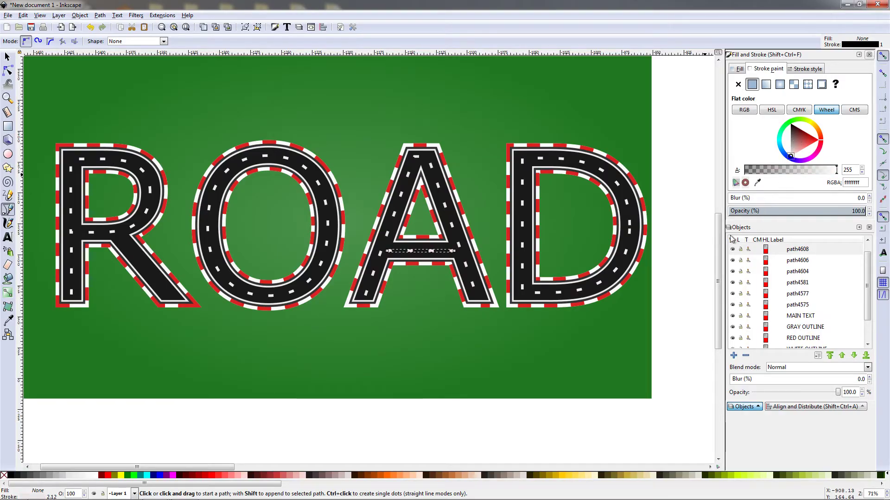
Draw a straight diagonal line along the centre of the R's slanted leg, from its foot up to the bowl junction
key("s")
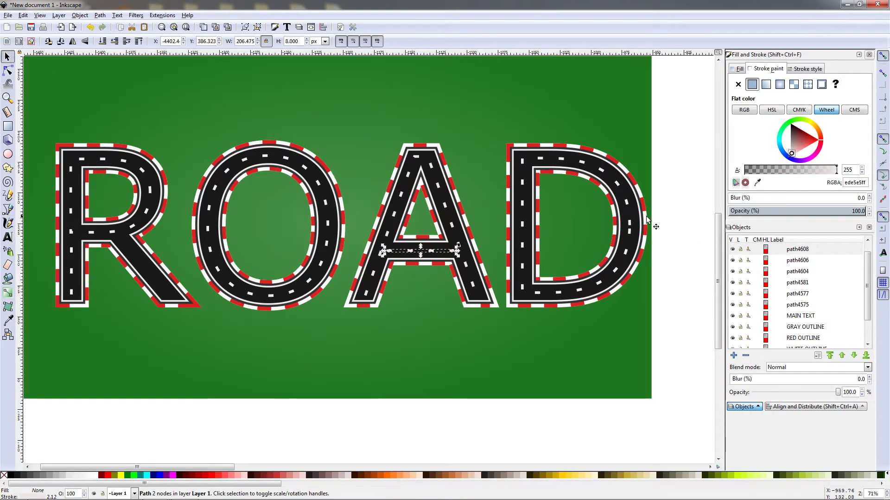
left_click(671, 222)
scroll(541, 288, "down", 1, "ctrl")
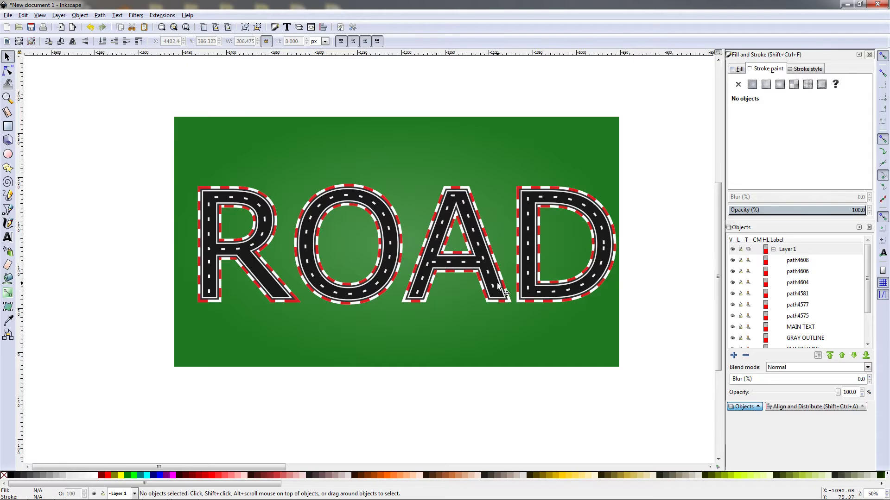
scroll(216, 303, "up", 1, "ctrl")
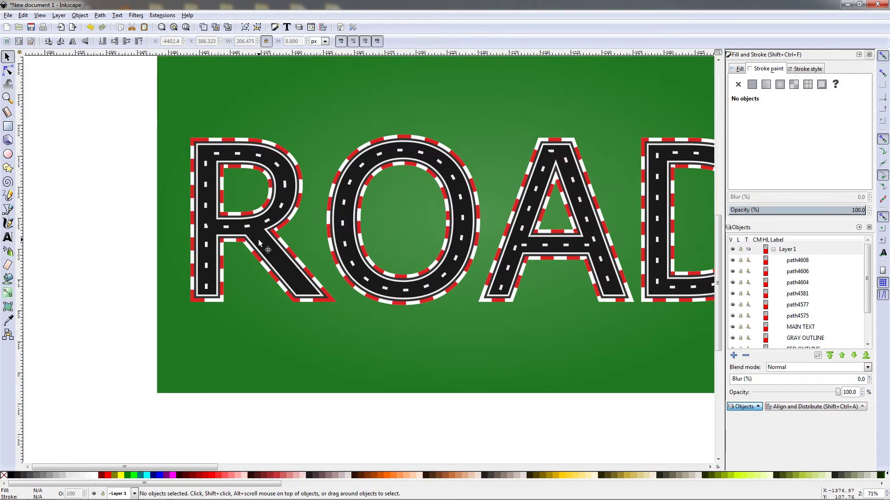
left_click(8, 209)
scroll(292, 250, "up", 1, "ctrl")
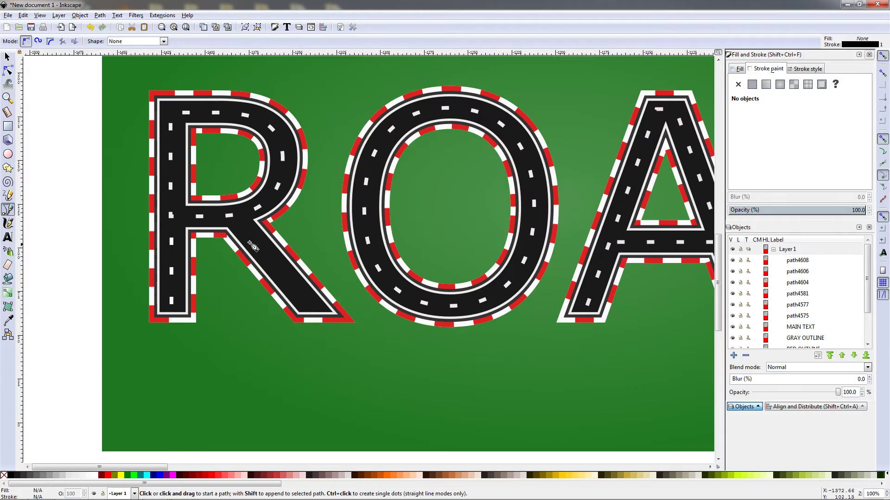
left_click(311, 307)
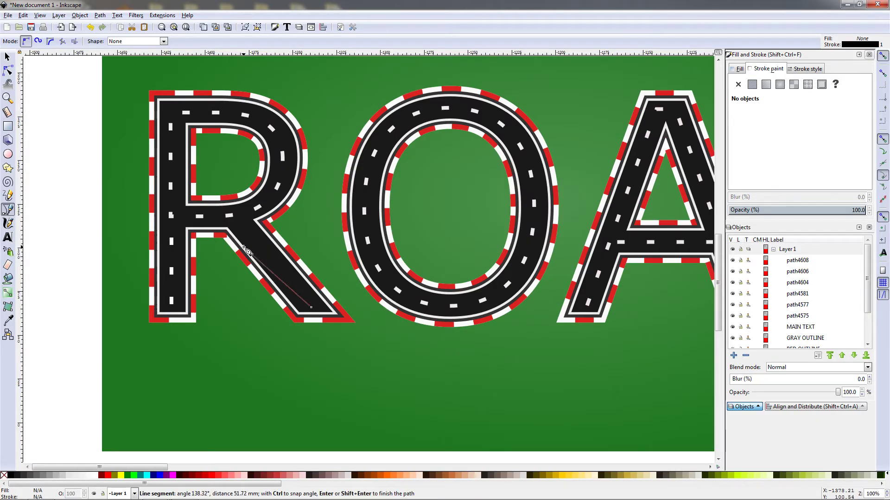
double_click(238, 223)
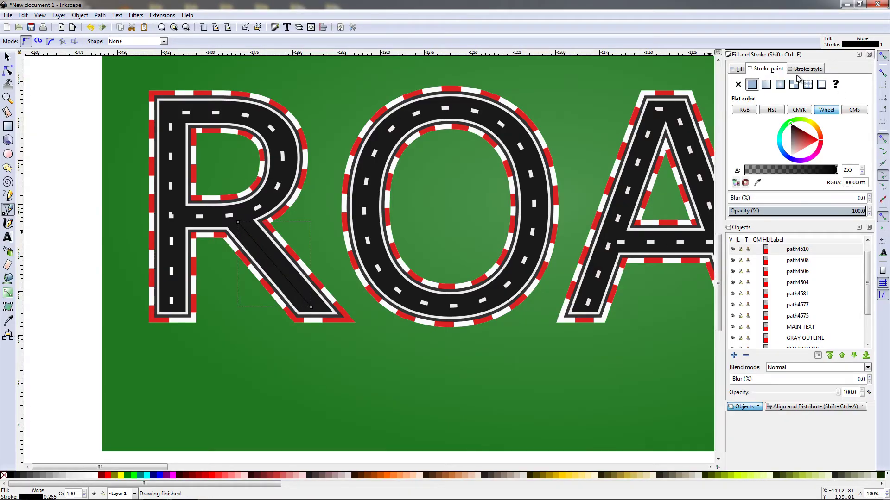
Style the R's leg line with a white 8 px stroke and the widely spaced dash pattern of the lane markings
left_click(796, 155)
left_click(807, 69)
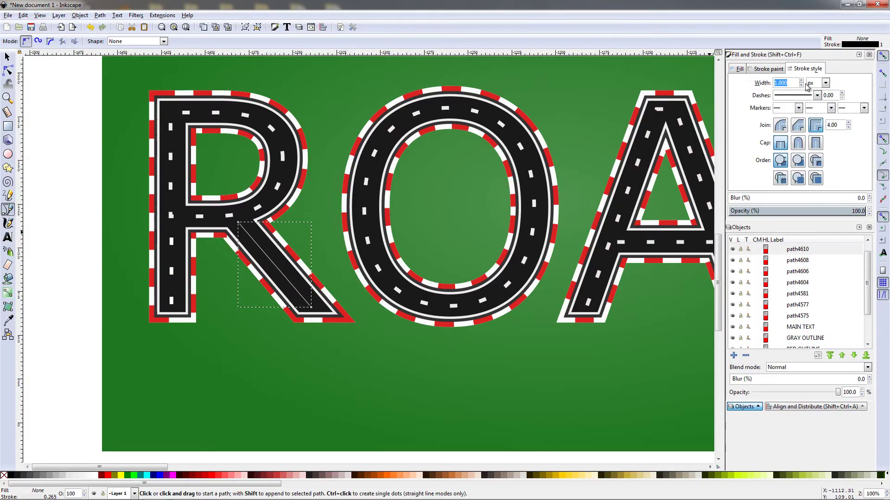
type("8")
key("Return")
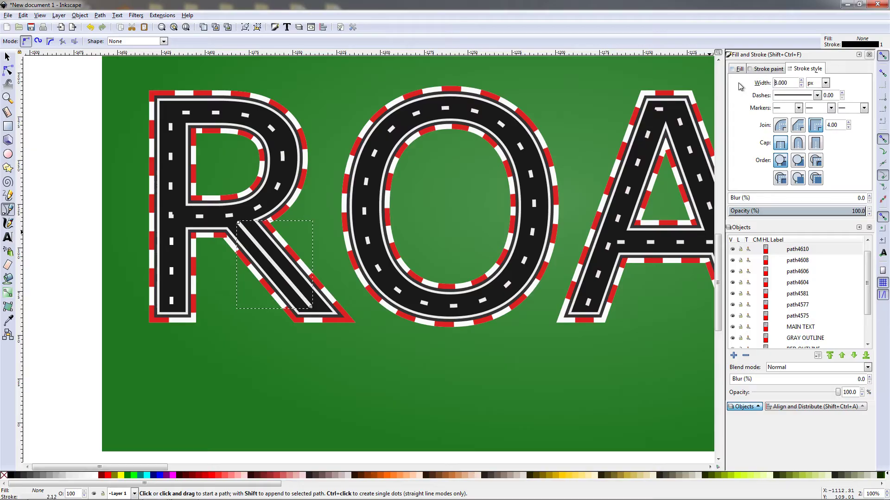
left_click(807, 96)
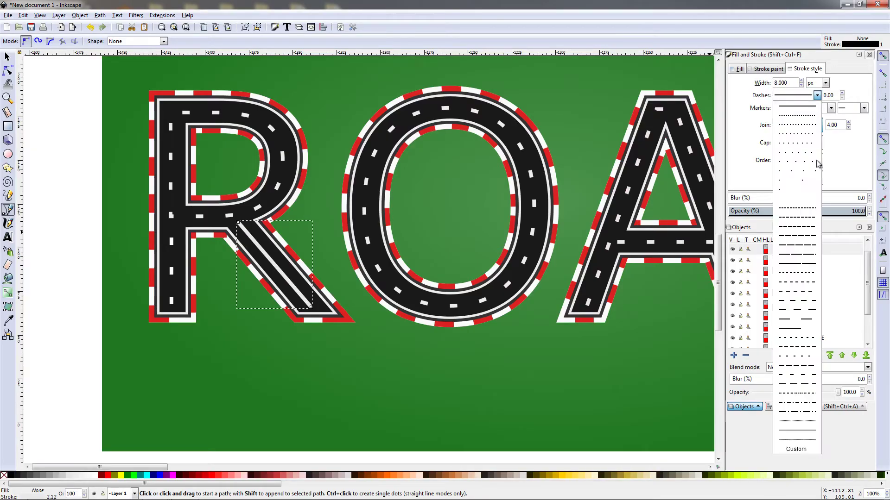
left_click(806, 358)
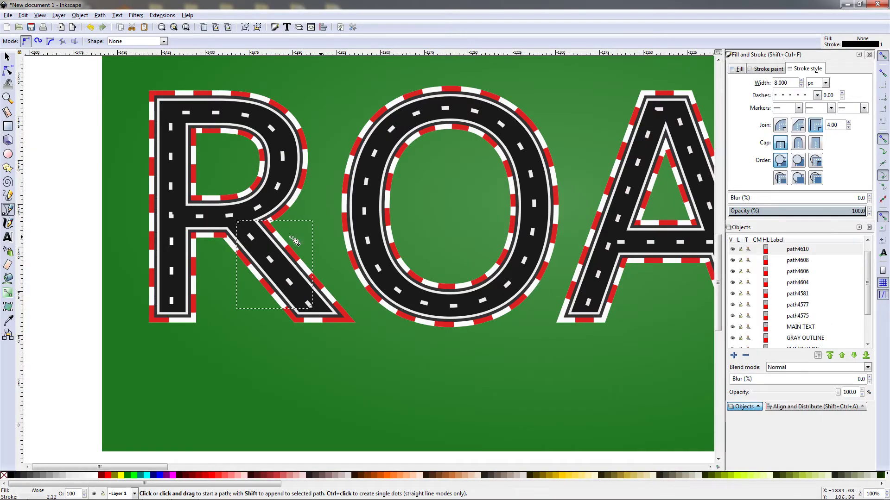
left_click(7, 56)
key("Escape")
scroll(329, 274, "down", 1)
scroll(329, 274, "down", 1)
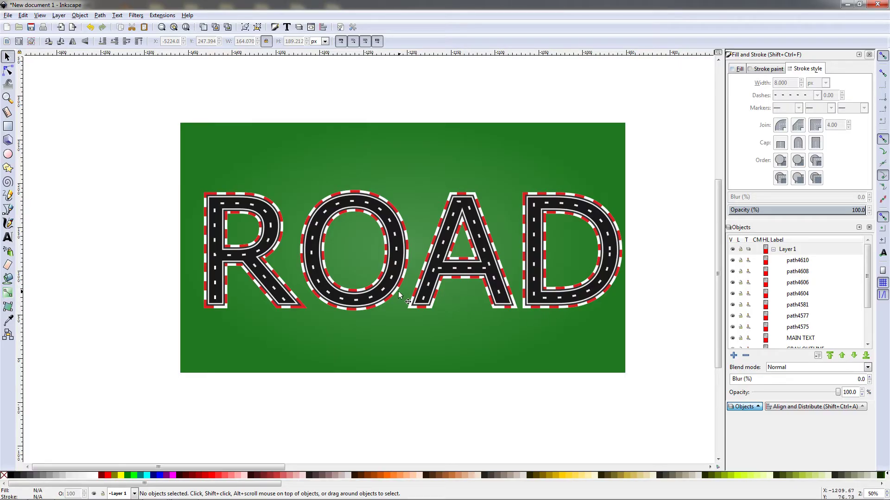
left_click(383, 297)
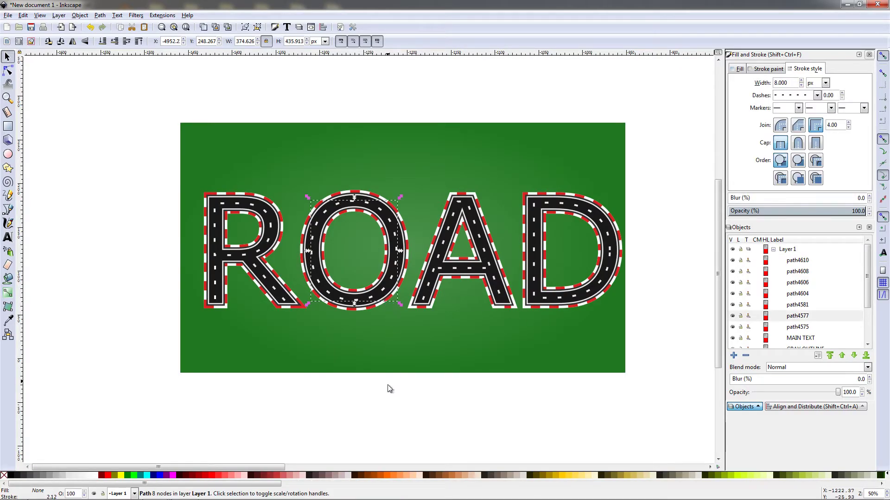
left_click(390, 401)
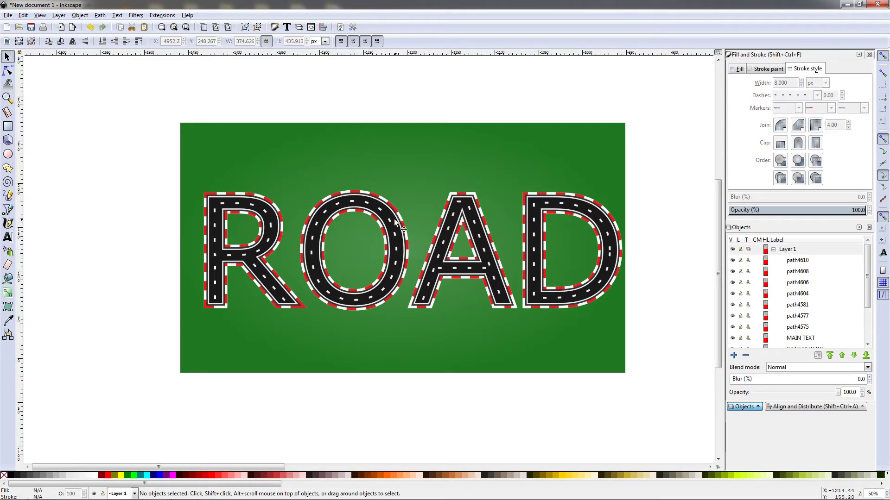
left_click(569, 301)
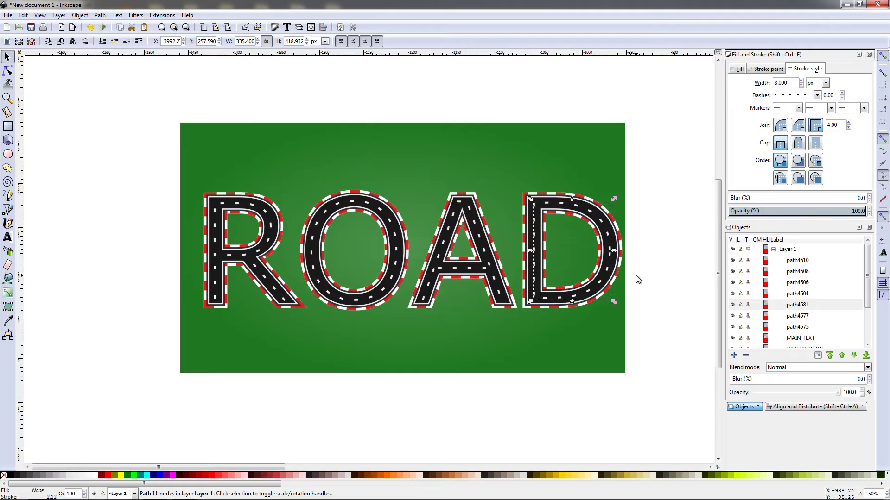
left_click(670, 273)
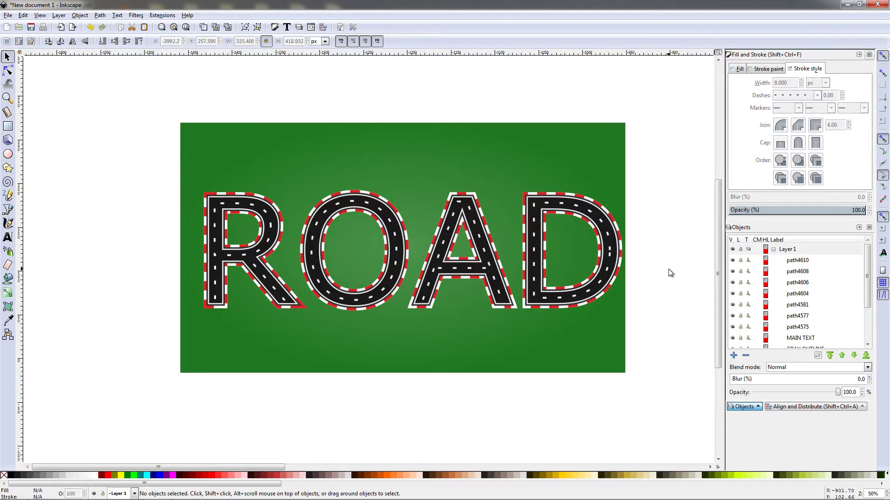
Set the dash pattern offset of the D's lane-marking path to 4.60
left_click(610, 251)
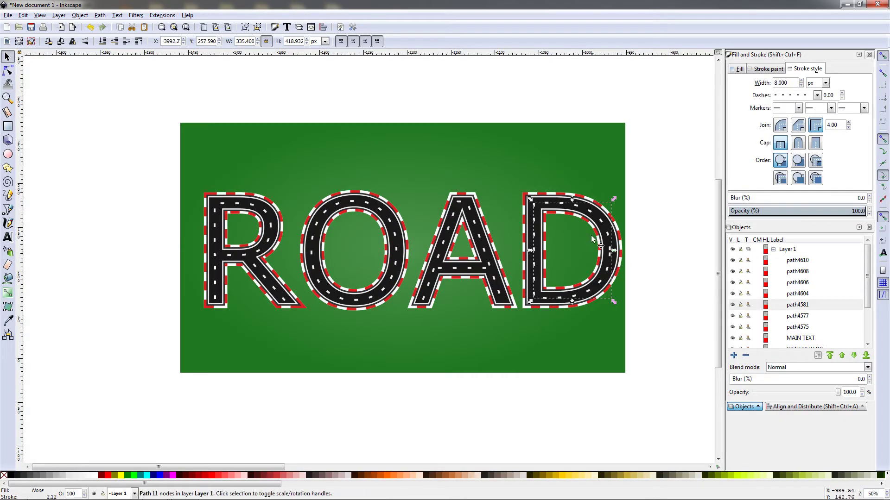
left_click(842, 93)
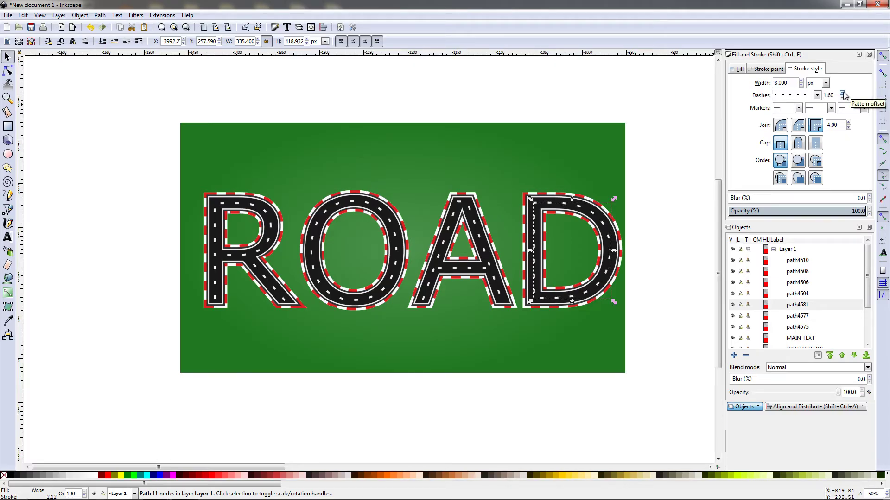
left_click(842, 94)
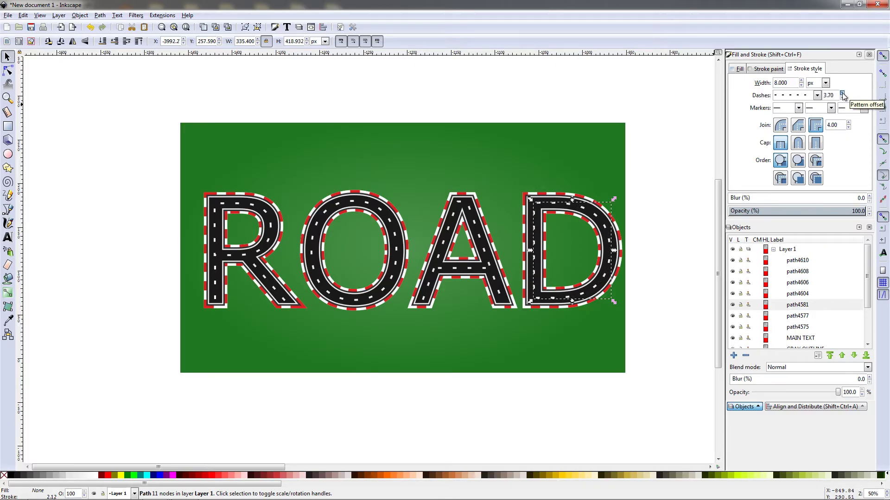
left_click(842, 97)
left_click(654, 286)
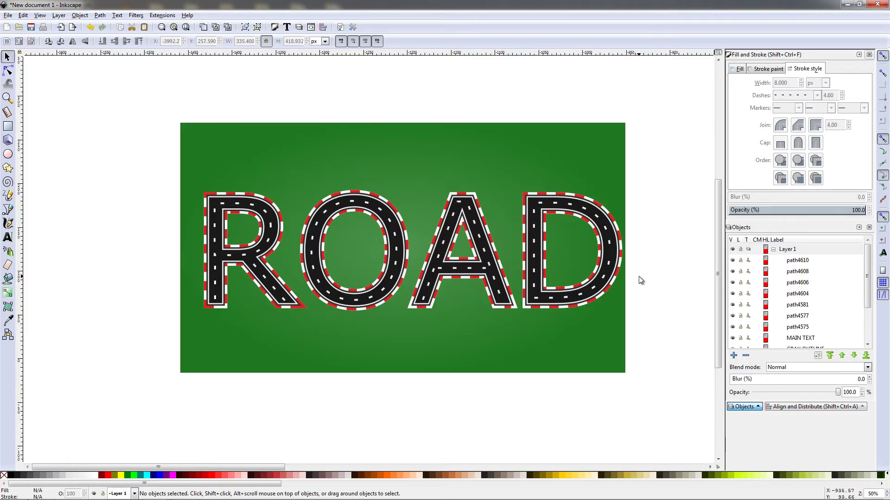
Try other dash pattern offsets, such as 5.40, on the D's lane markings and return the offset to 4.60
left_click(606, 265)
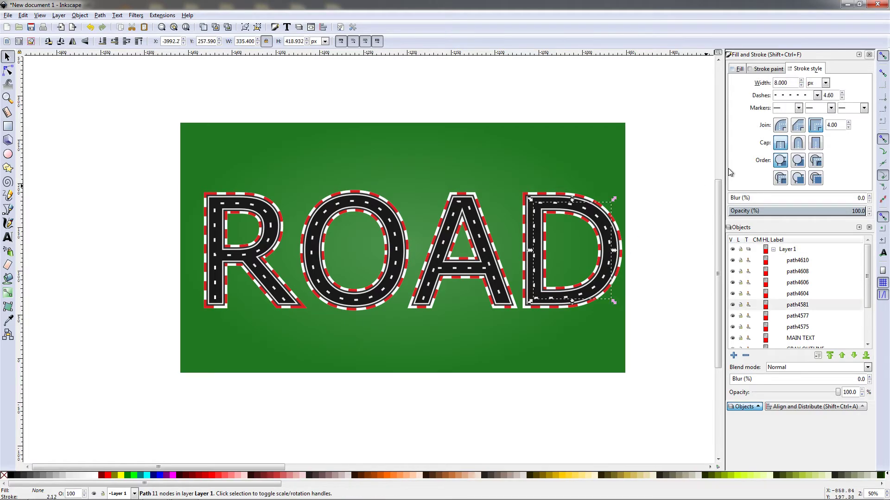
left_click(842, 93)
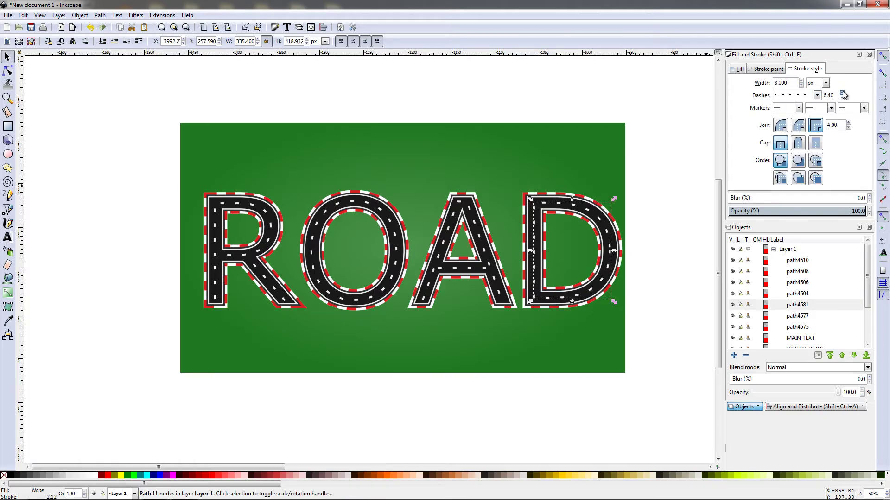
left_click(843, 93)
left_click(843, 98)
left_click(842, 93)
left_click(843, 93)
left_click(841, 97)
left_click(637, 229)
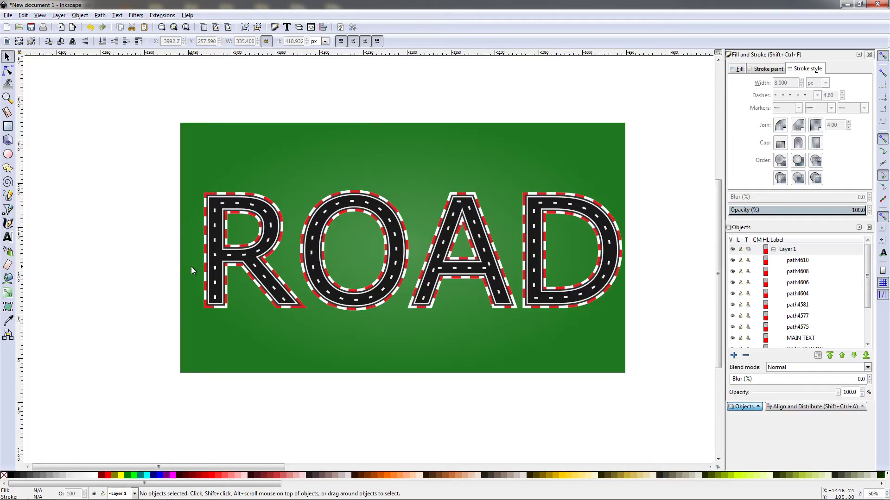
Set the dash pattern offset of the lane-marking path around the R's bowl to 1.00
left_click(229, 255)
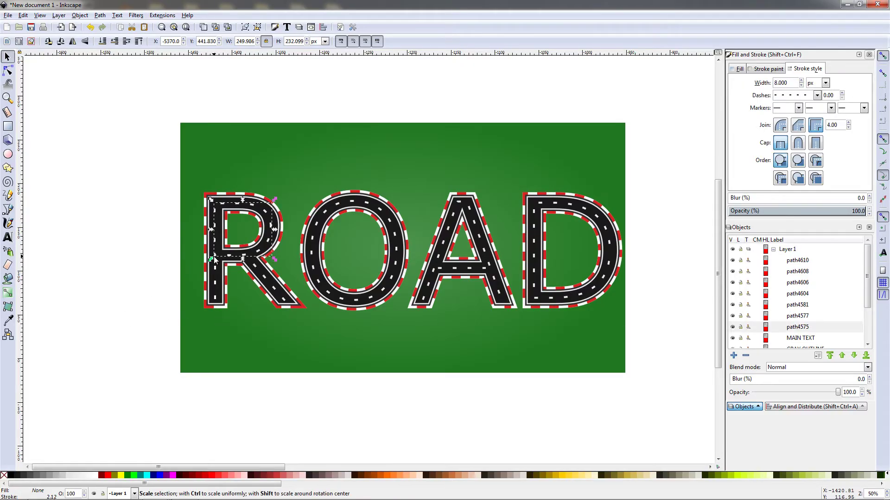
left_click(179, 258)
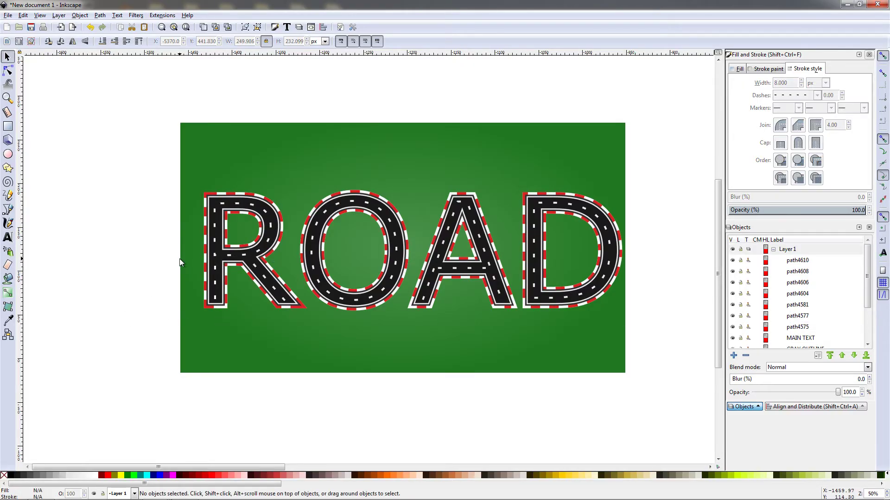
left_click(232, 257)
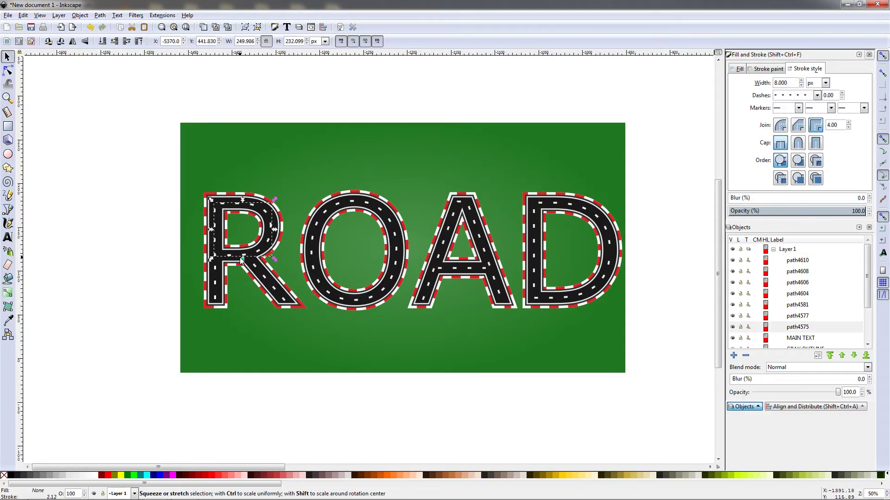
left_click(842, 93)
left_click(152, 294)
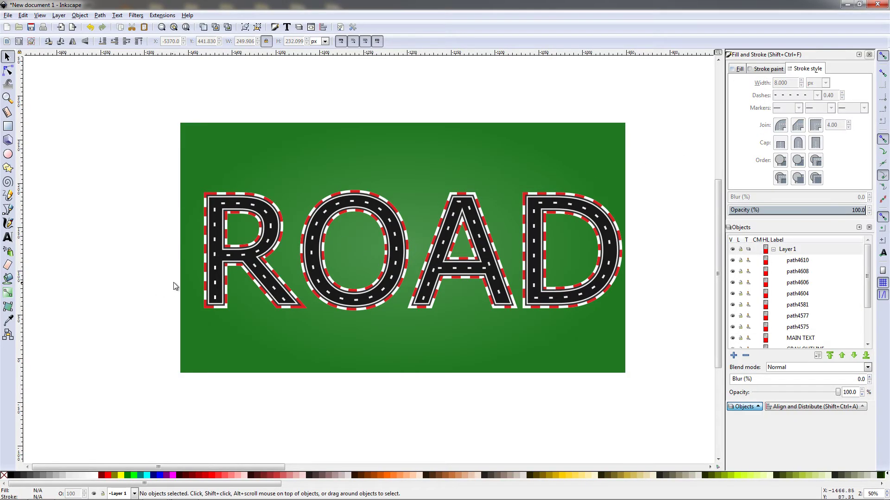
scroll(204, 259, "up", 3)
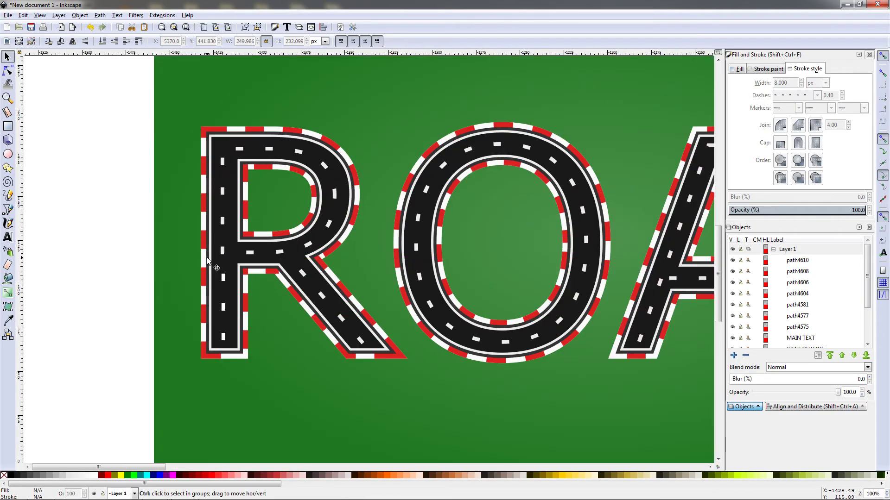
left_click(308, 250)
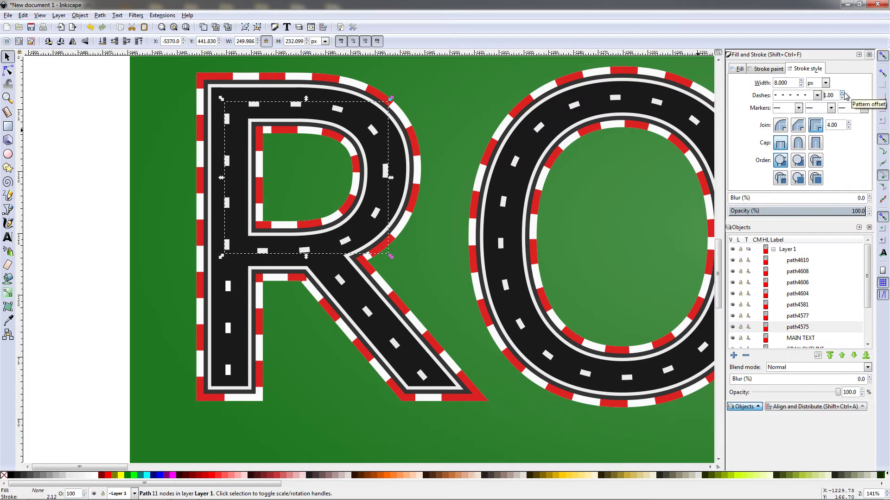
left_click(80, 265)
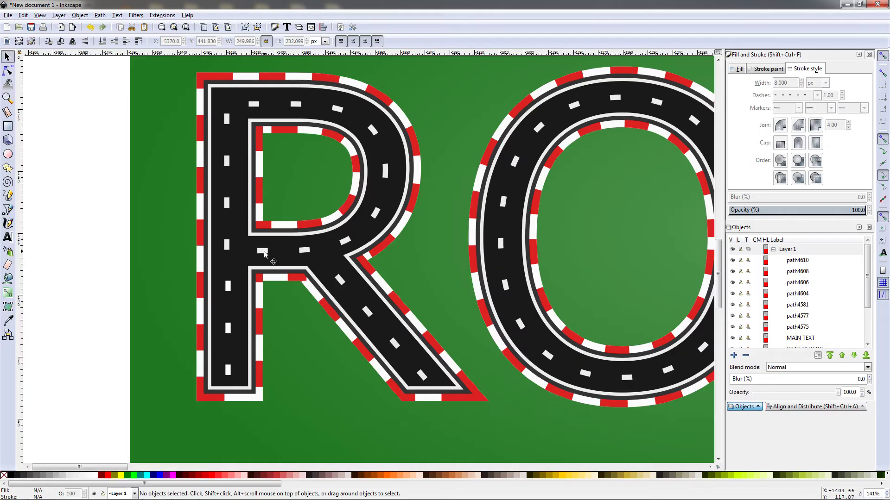
Move the R's bowl lane-marking path about 6 px down and 2 px right, and turn off snapping
left_click_drag(265, 253, 269, 255)
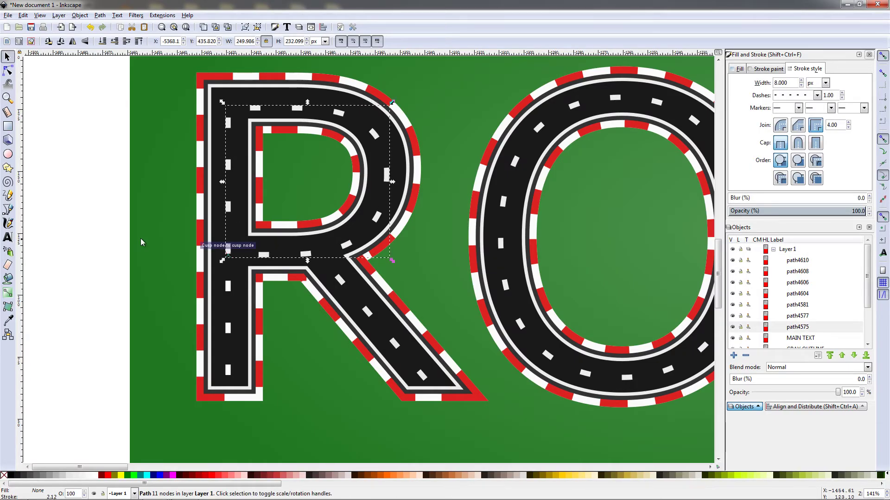
left_click(70, 228)
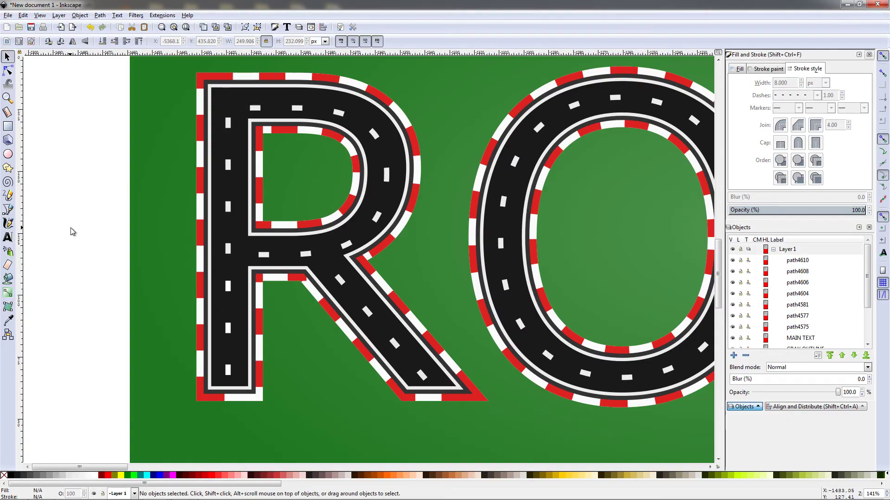
left_click(374, 218)
left_click_drag(307, 262, 312, 260)
left_click(883, 56)
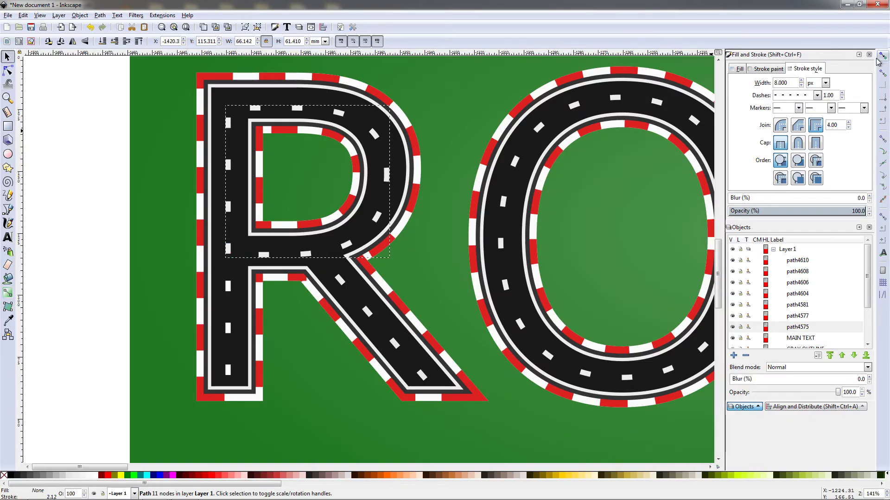
Resize the lane-marking path around the R's bowl to about 65.4 mm wide and 61.2 mm high, raising its lower and upper edges
left_click_drag(308, 257, 306, 259)
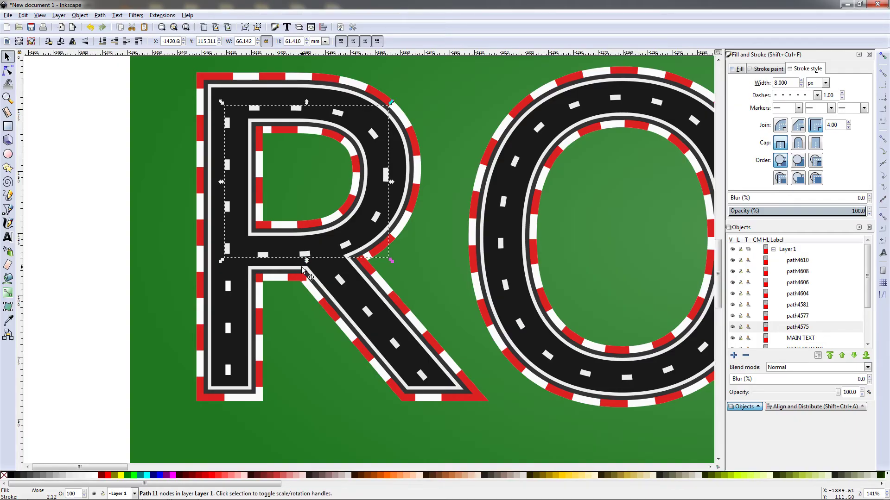
key("ctrl+z")
left_click_drag(308, 261, 307, 256)
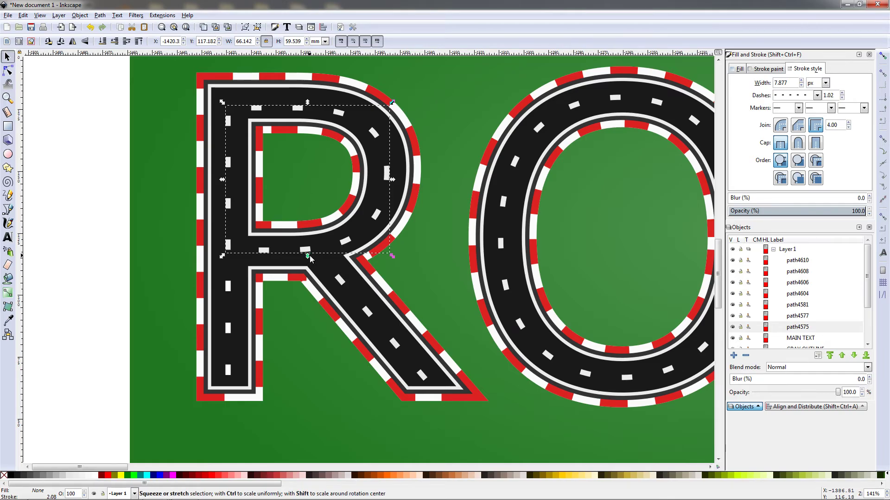
left_click_drag(393, 180, 391, 180)
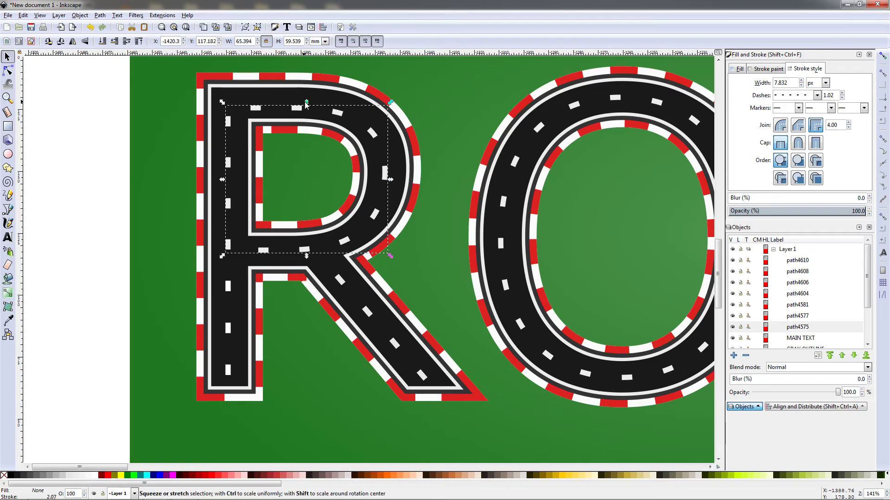
left_click_drag(307, 101, 307, 99)
left_click_drag(307, 98, 307, 97)
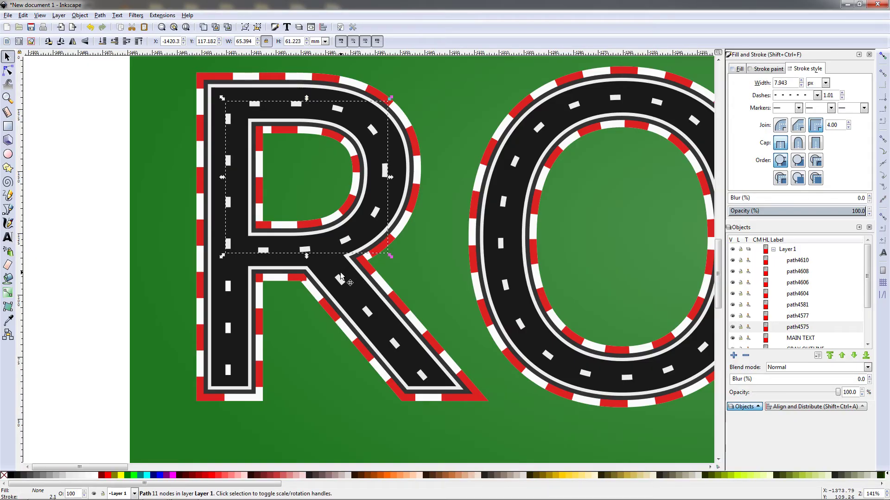
Set the stroke width of the R's bowl lane-marking path to 8 px
double_click(791, 82)
type("8")
key("Return")
left_click(75, 250)
left_click(262, 253)
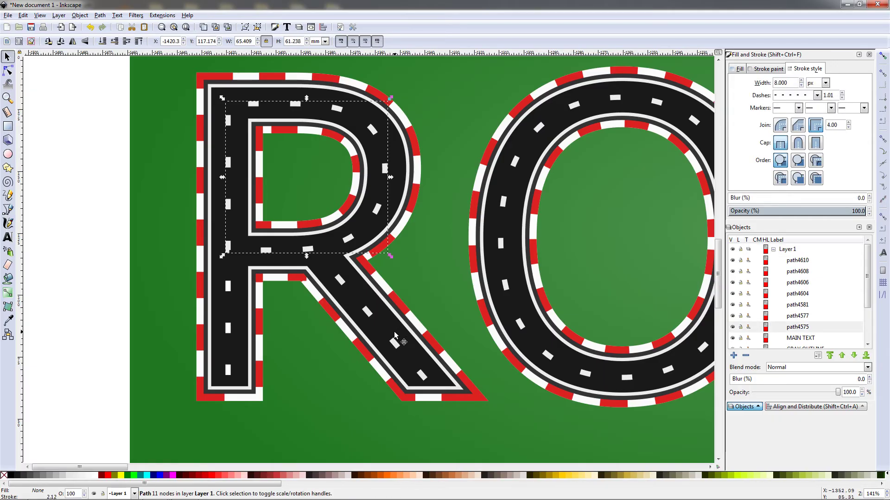
Set the dash pattern offset of the R's bowl lane-marking path to 1.31
left_click(842, 92)
left_click(842, 92)
left_click(842, 93)
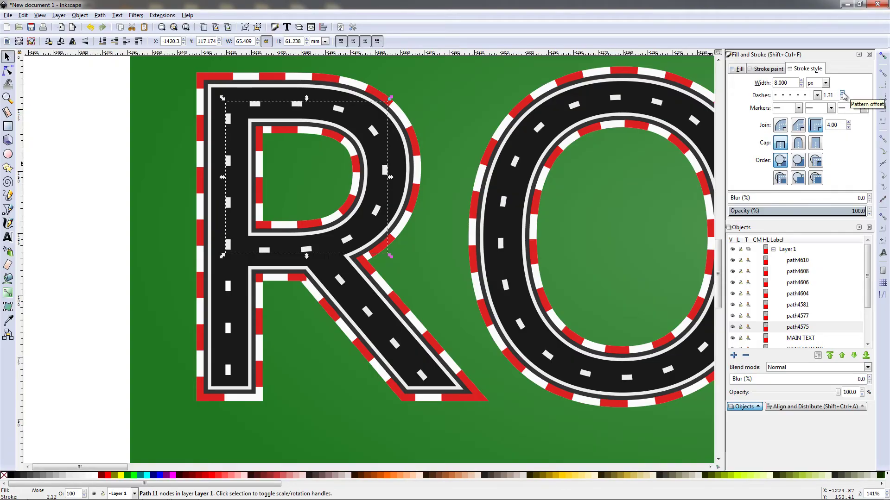
left_click(46, 260)
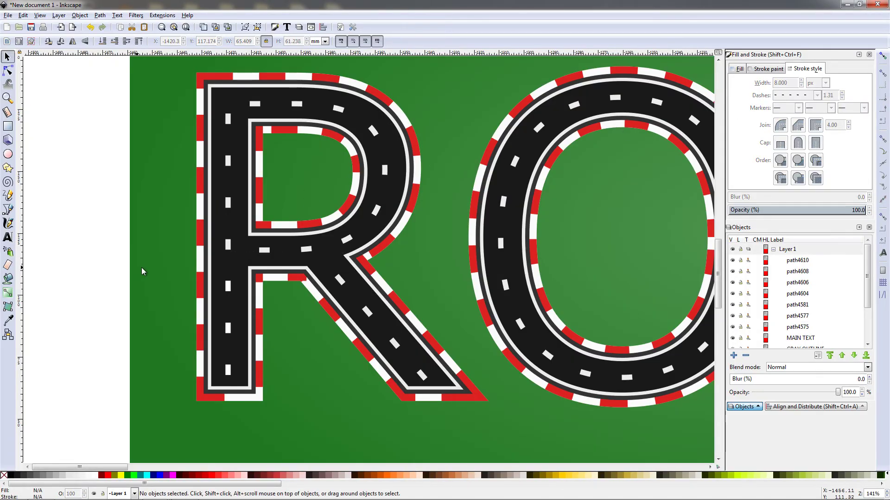
Set the dash pattern offset of the lane-marking path along the A's two legs to 6.50
scroll(337, 275, "down", 2, "ctrl")
scroll(344, 283, "down", 1, "ctrl")
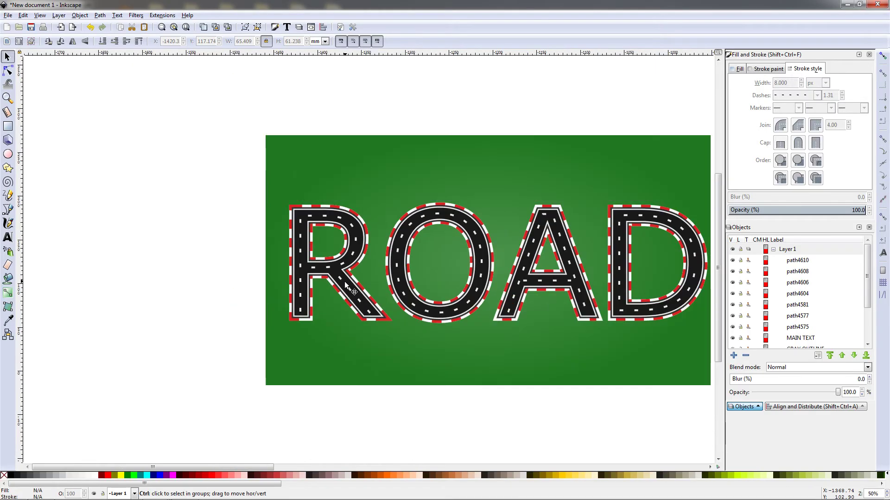
scroll(288, 293, "right", 5, "shift")
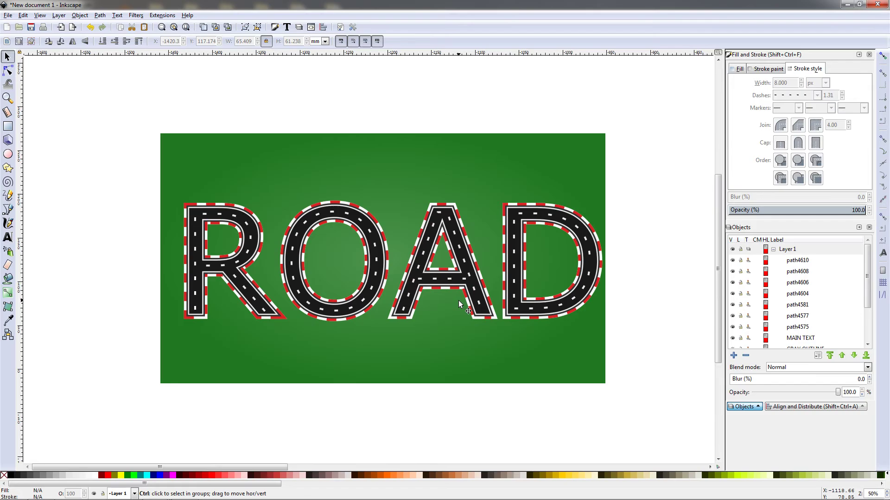
scroll(461, 303, "up", 1, "ctrl")
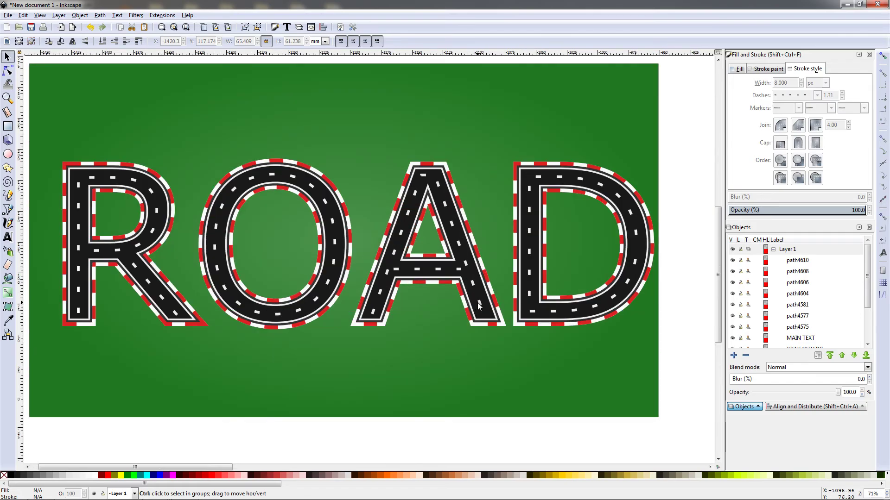
left_click(463, 264)
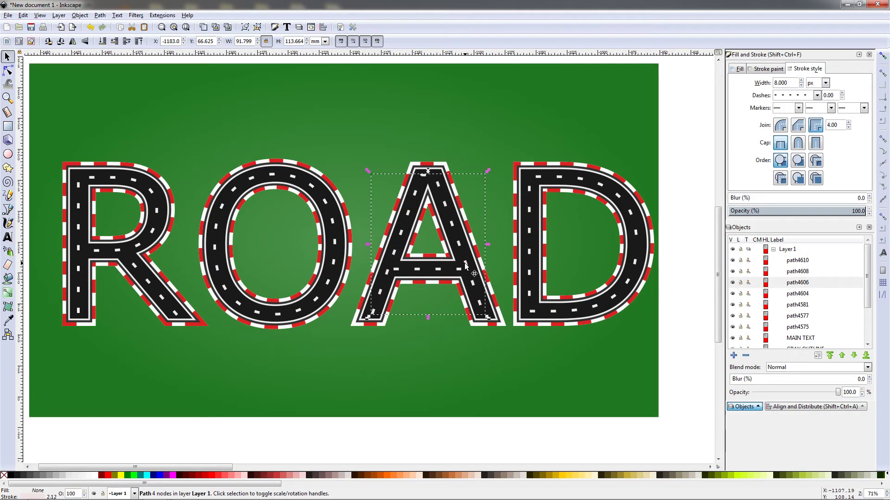
left_click(841, 93)
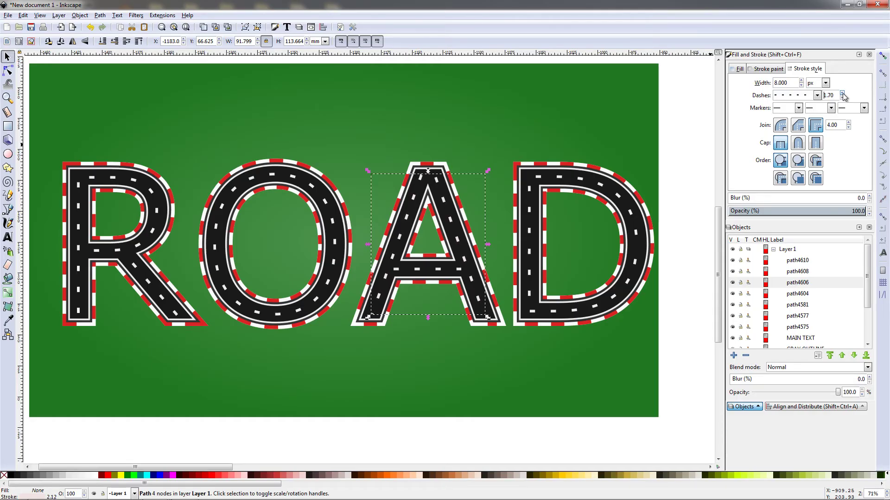
left_click(842, 95)
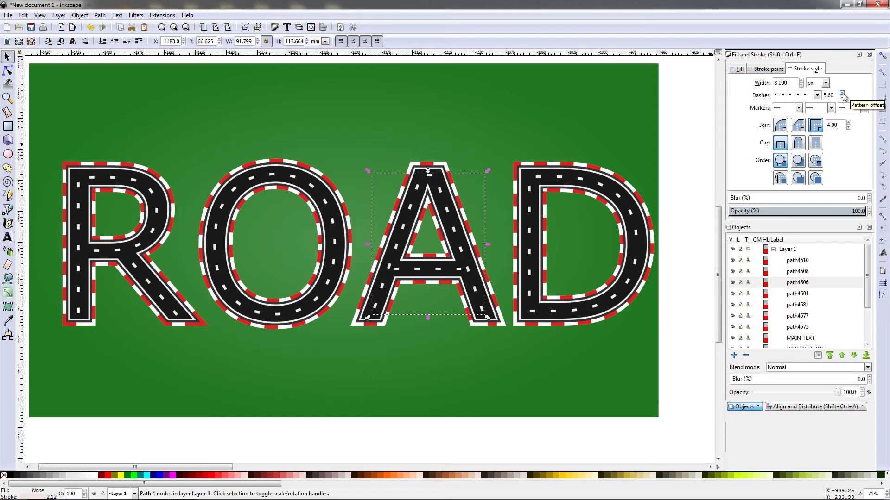
left_click(842, 94)
left_click(842, 94)
left_click(842, 94)
left_click(446, 453)
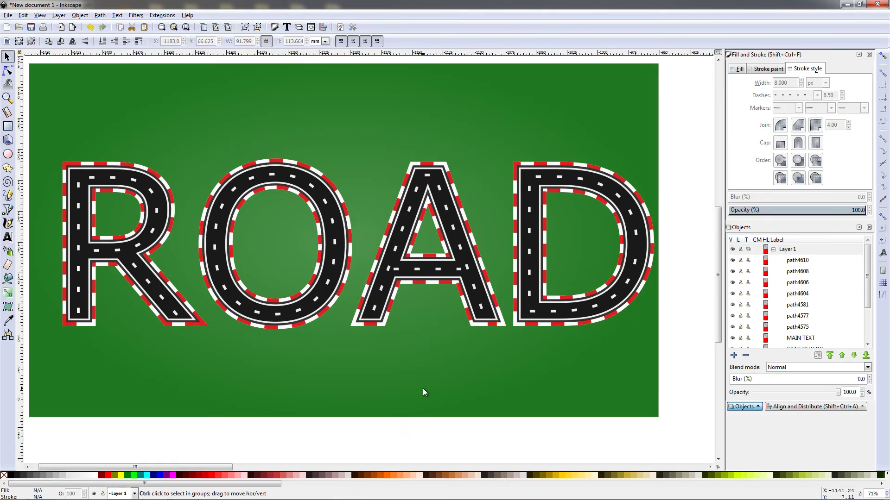
Convert the D's lane-marking stroke to paths and break it apart into individual dashes
scroll(422, 388, "down", 2)
scroll(439, 314, "up", 1)
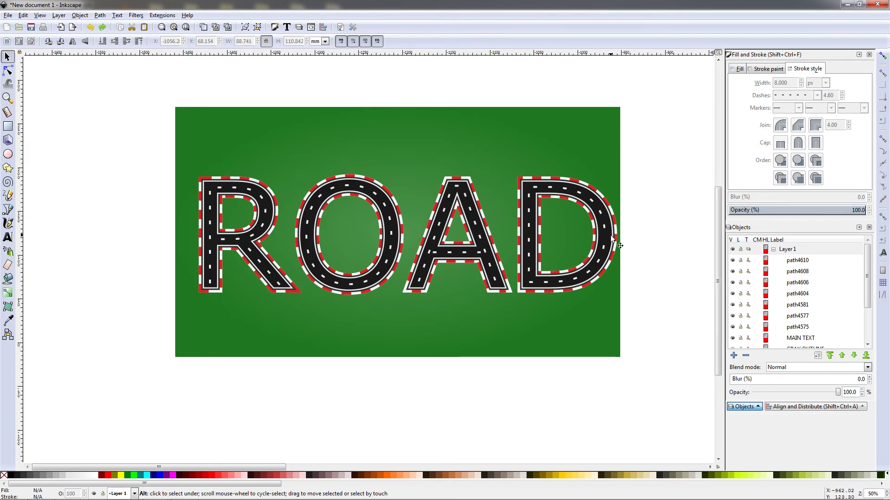
left_click(610, 255)
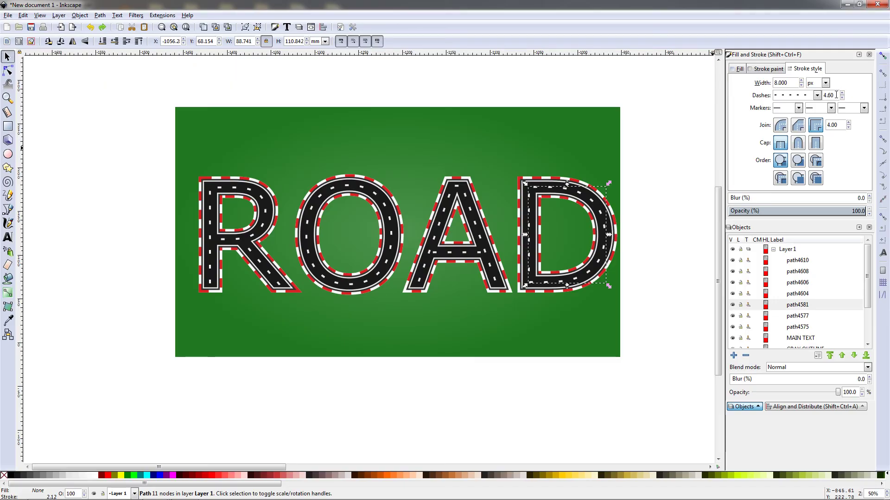
left_click(653, 264)
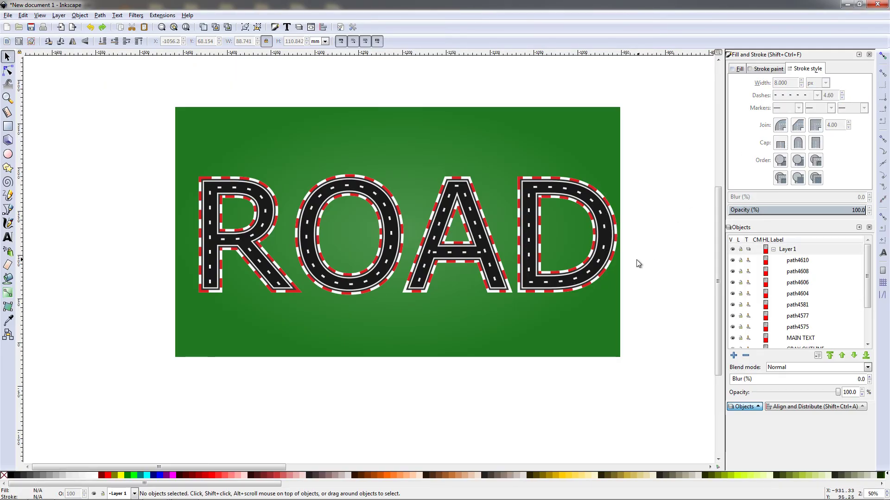
left_click(604, 250)
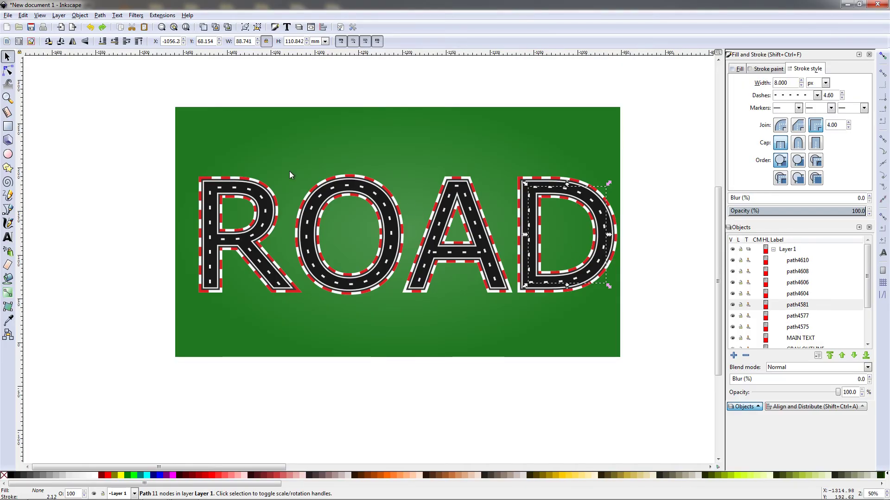
left_click(8, 70)
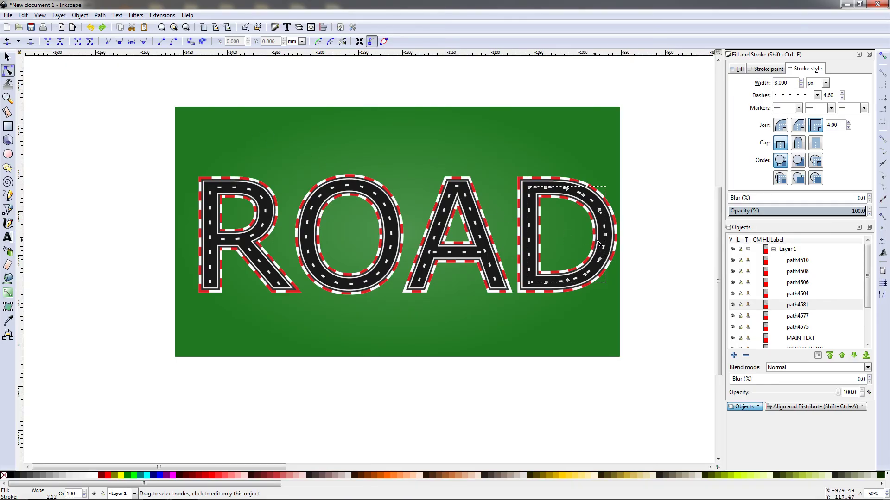
left_click(203, 41)
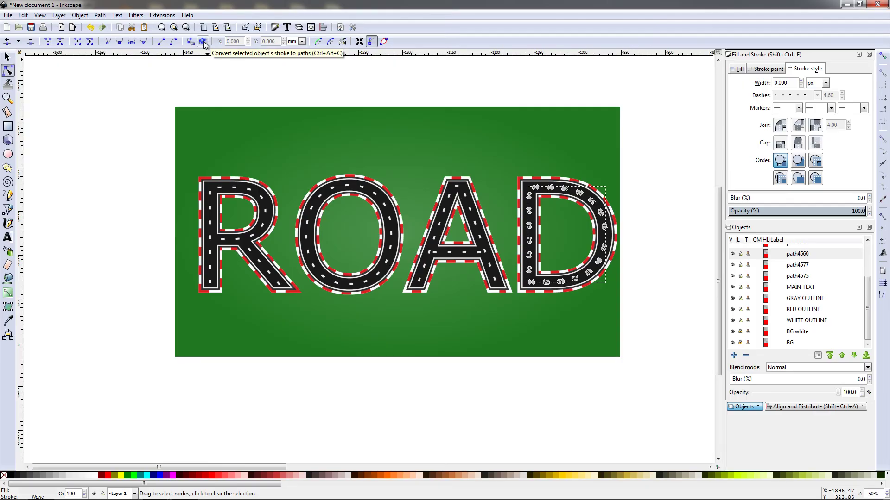
left_click(99, 15)
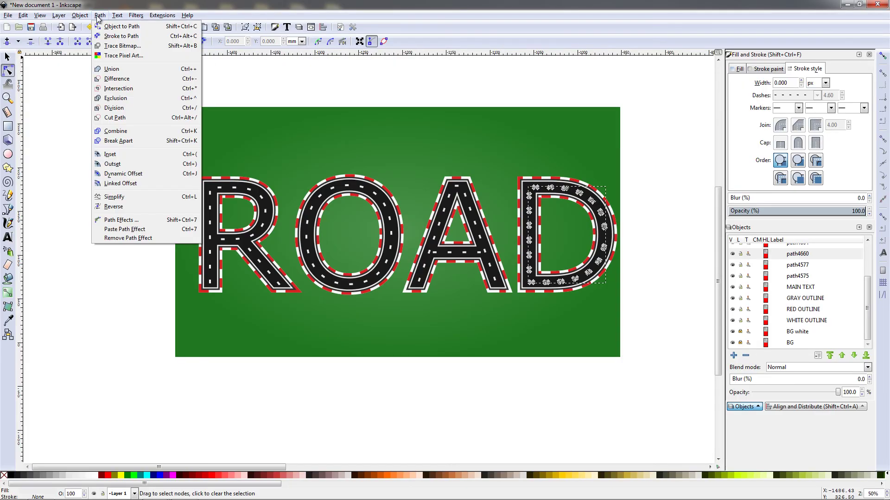
left_click(125, 141)
key("s")
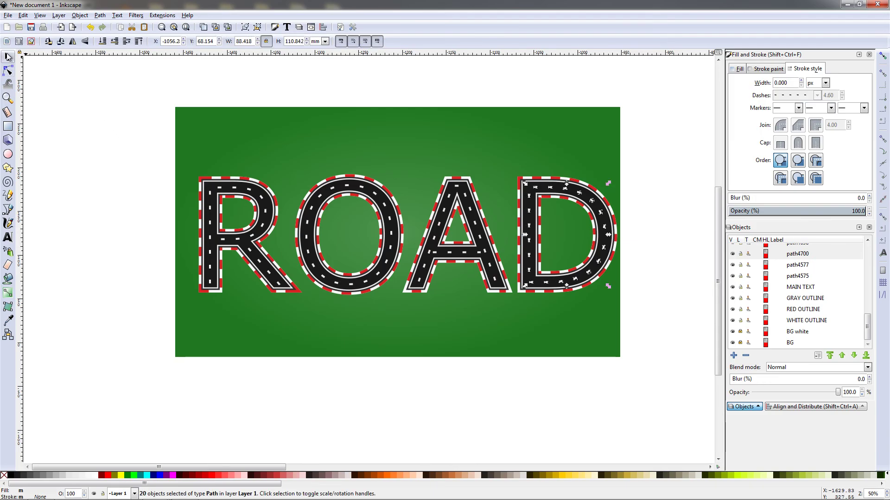
left_click(91, 124)
Move the single dash just above the middle of the D's outer curve about 0.7 mm down and 0.2 mm right
left_click(592, 201)
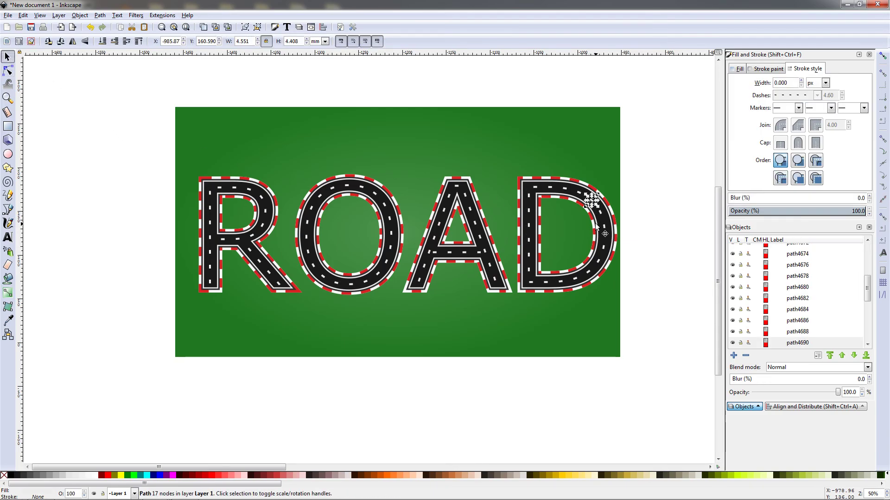
left_click(644, 269)
scroll(616, 259, "up", 3)
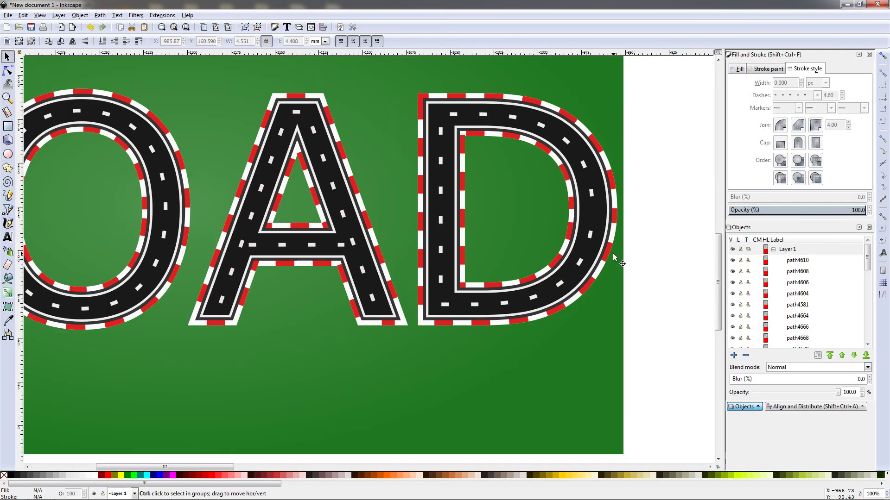
left_click(583, 223)
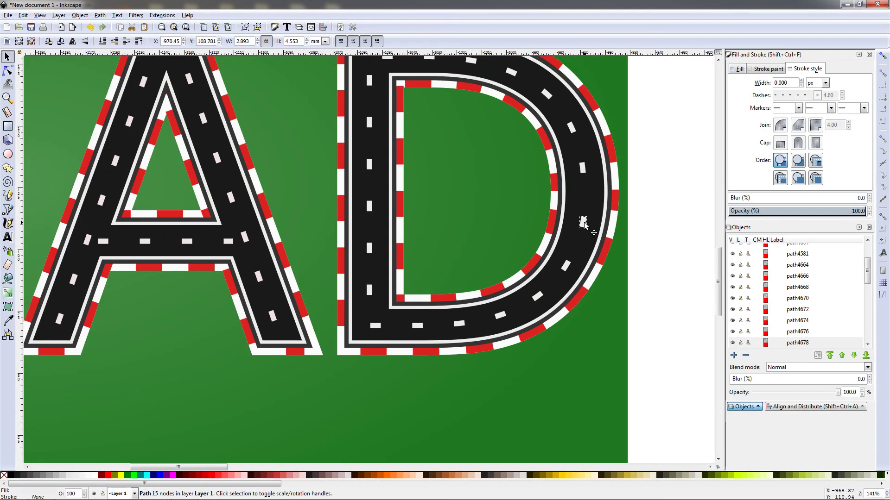
left_click(584, 175)
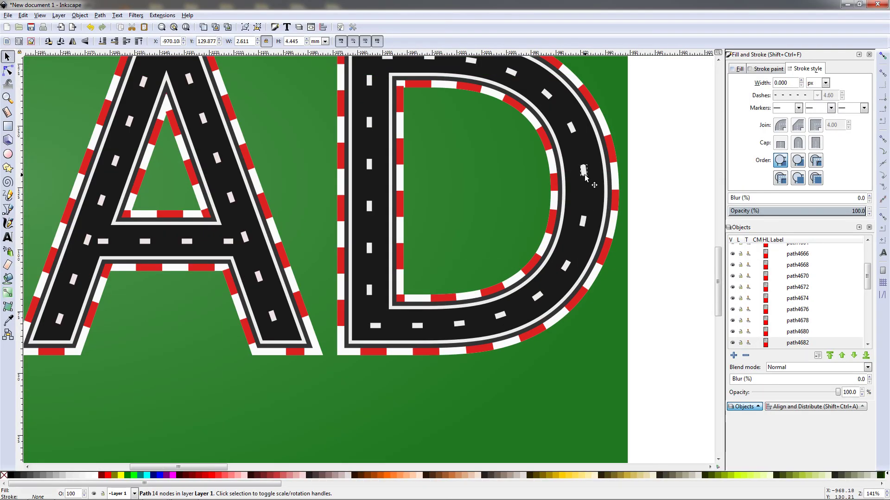
left_click_drag(585, 176, 585, 177)
left_click(638, 253)
scroll(638, 253, "down", 3)
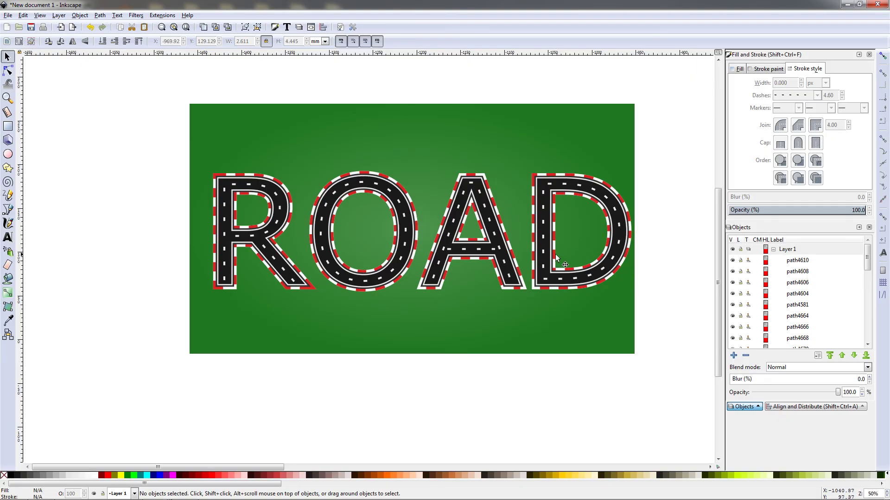
Convert the O's lane-marking stroke to paths and break it apart into individually selectable dashes
left_click_drag(482, 270, 450, 290)
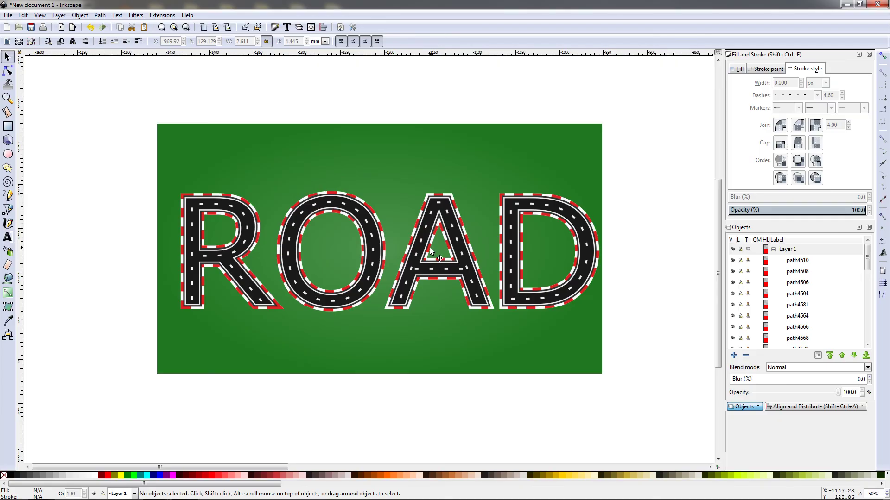
left_click(374, 267)
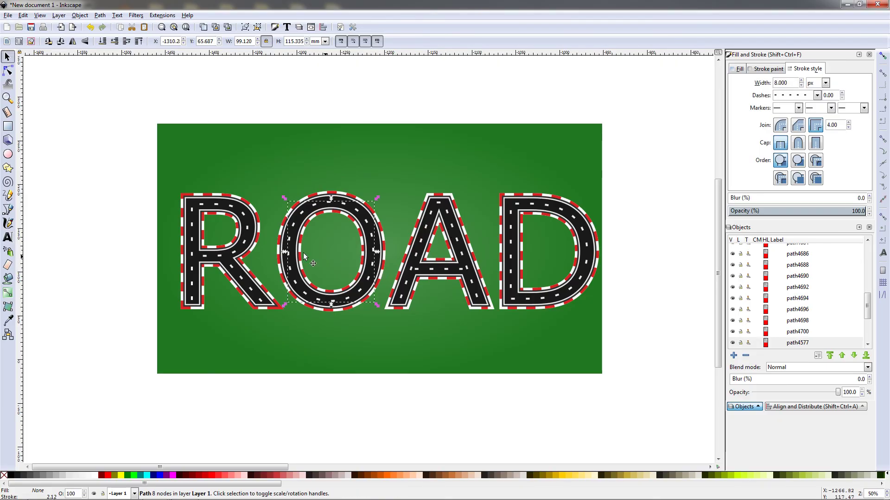
left_click(8, 71)
left_click(202, 41)
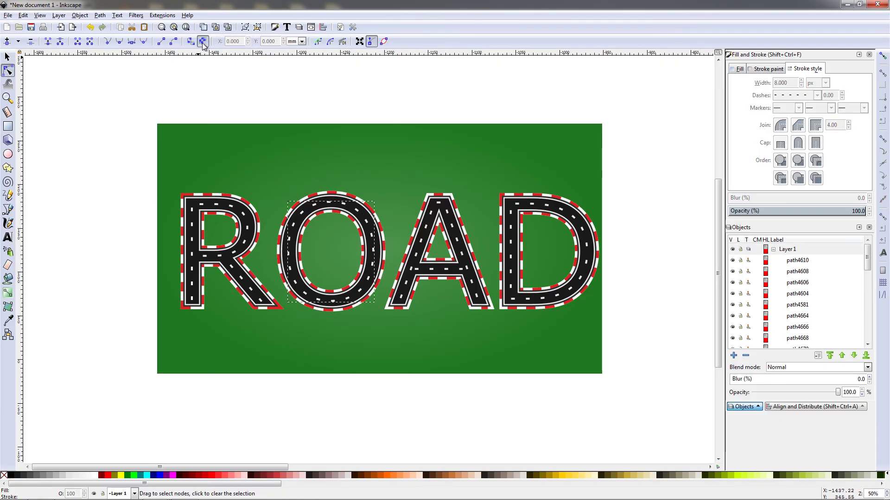
left_click(99, 15)
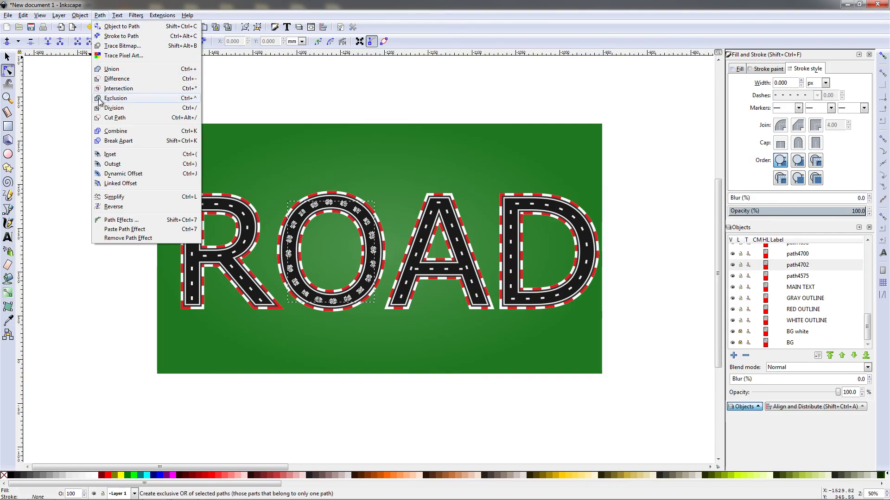
left_click(119, 141)
left_click(184, 177)
left_click(328, 202)
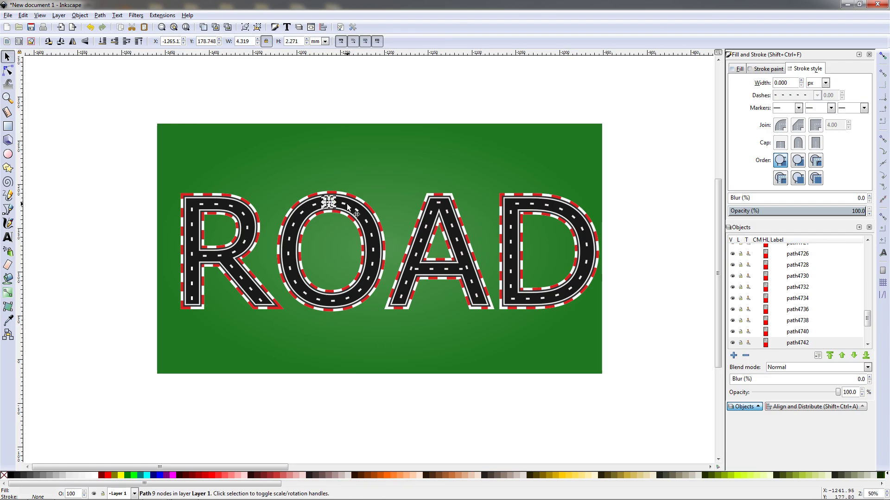
left_click(370, 113)
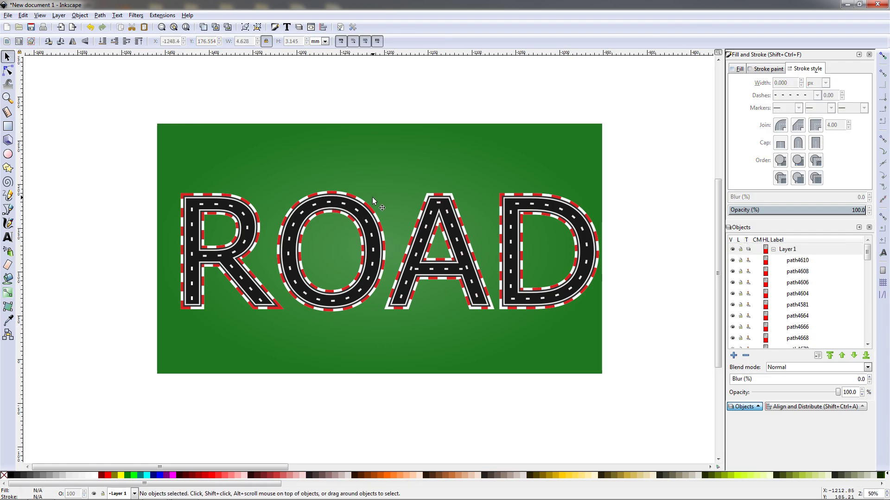